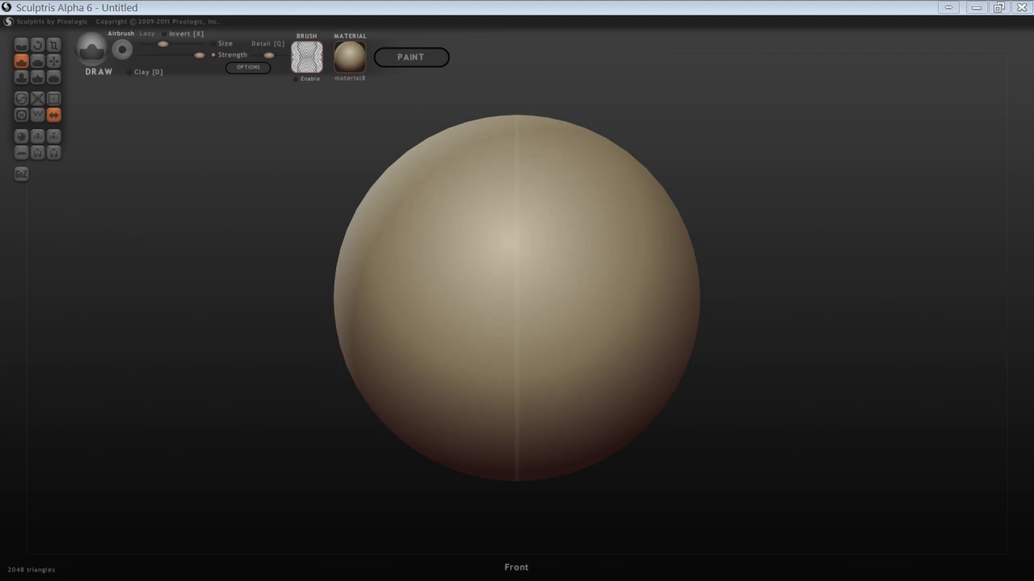
# Step: Switch to Photoshop and check the pixel dimensions of conceptart.jpg and which artwork Layer 0 holds
pyautogui.moveTo(923, 186); pyautogui.dragTo(813, 239)
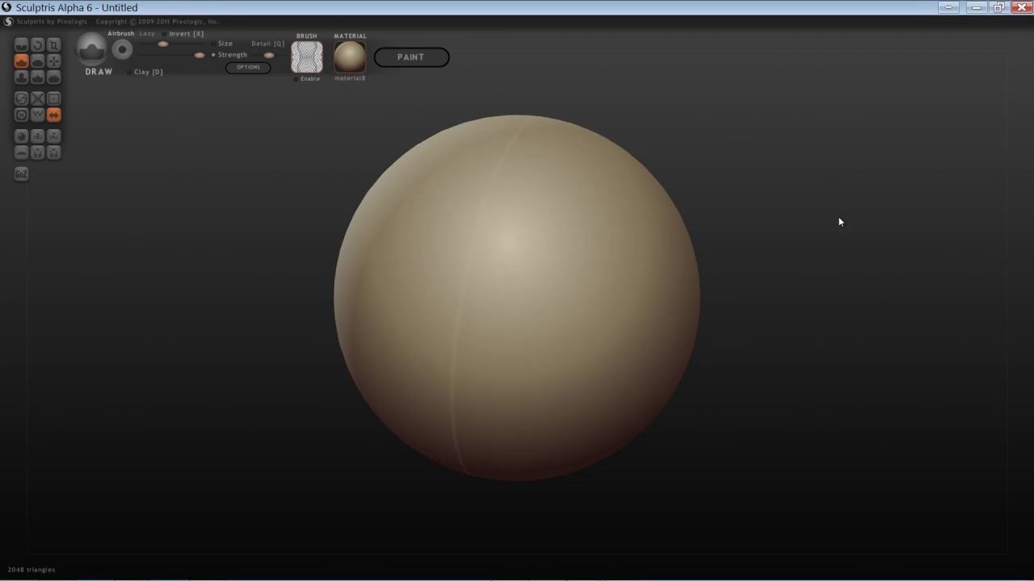
pyautogui.hotkey('alt', 'Tab')
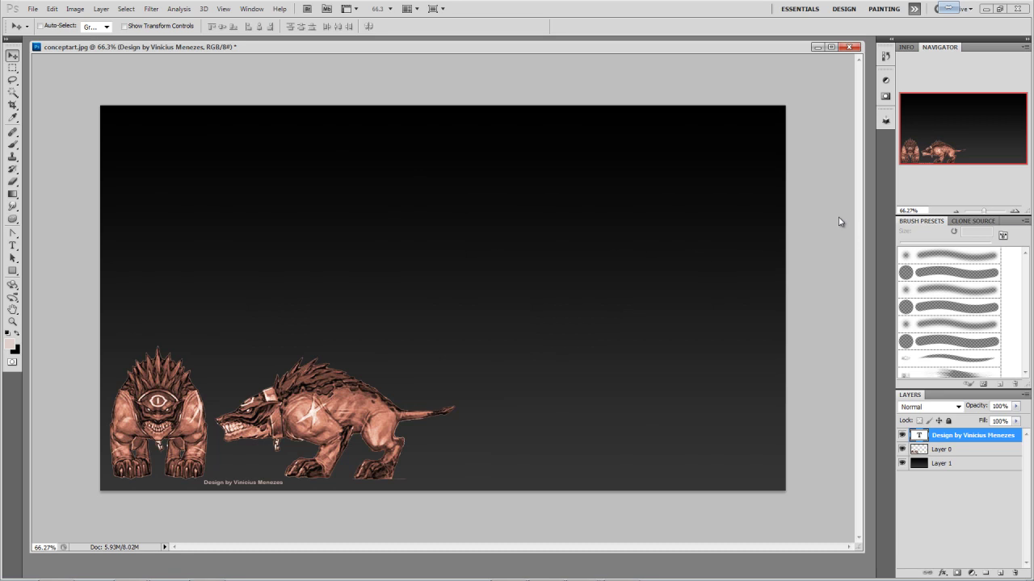
pyautogui.click(75, 9)
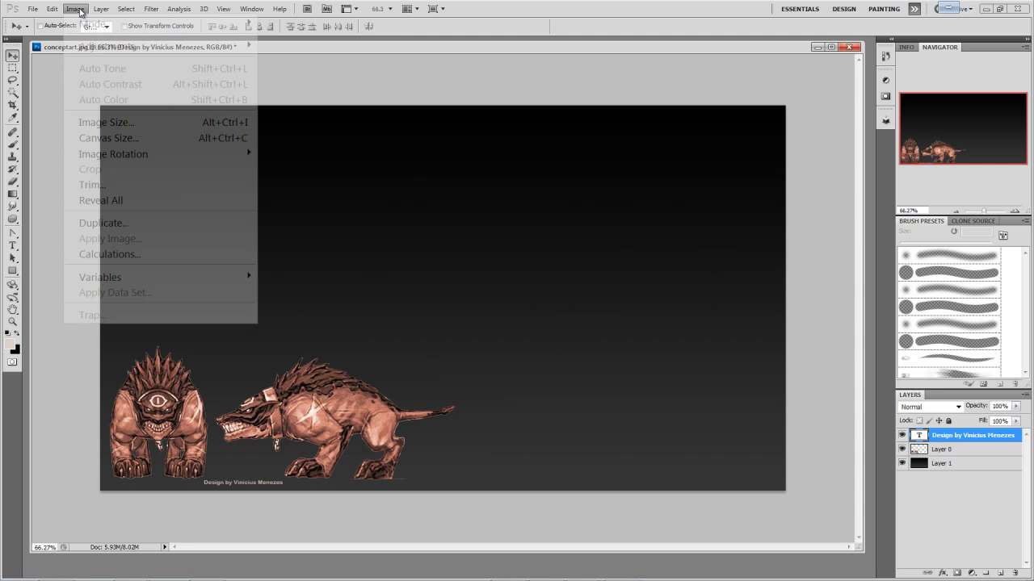
pyautogui.click(105, 122)
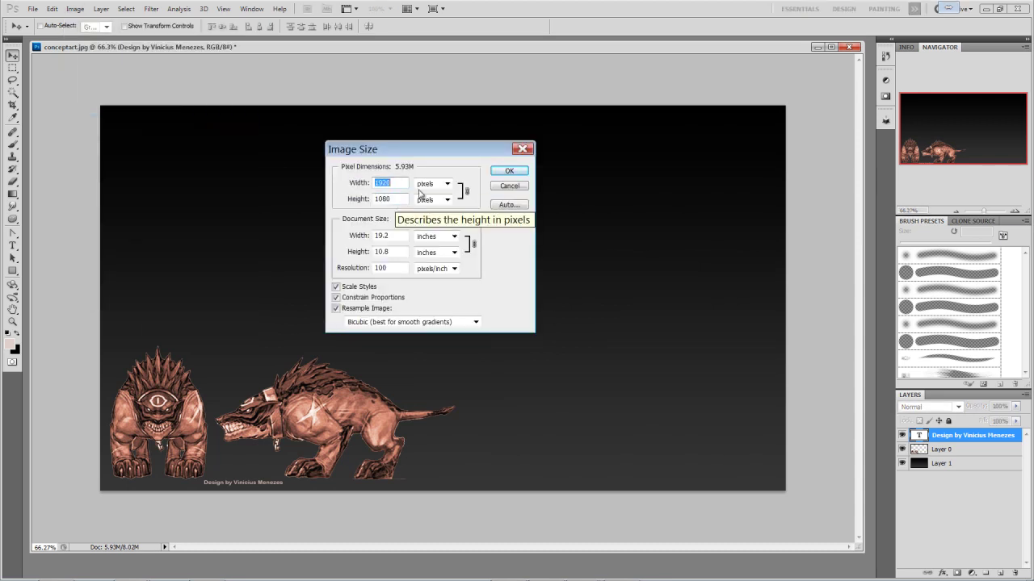
pyautogui.click(507, 189)
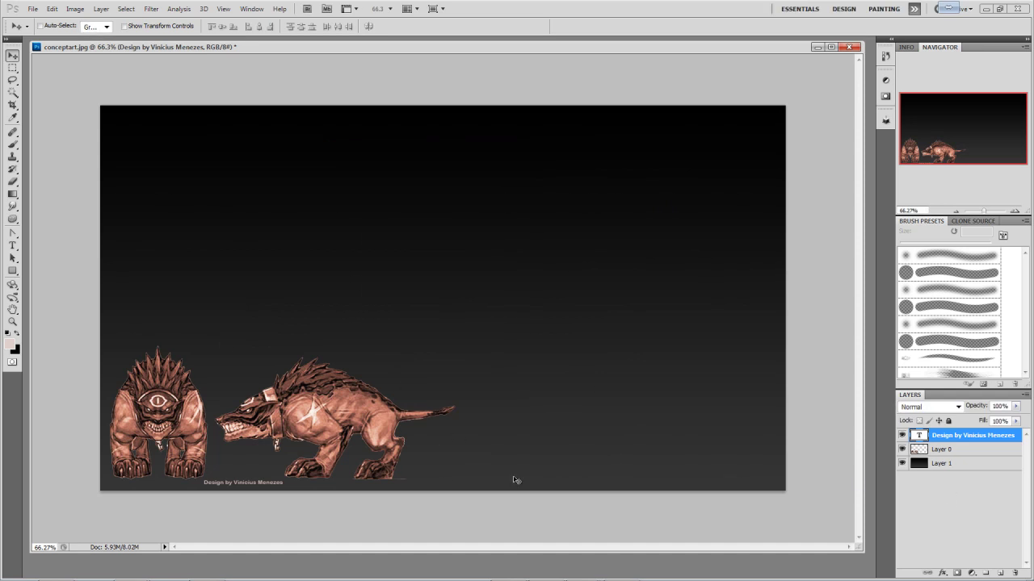
pyautogui.click(903, 449)
pyautogui.click(902, 449)
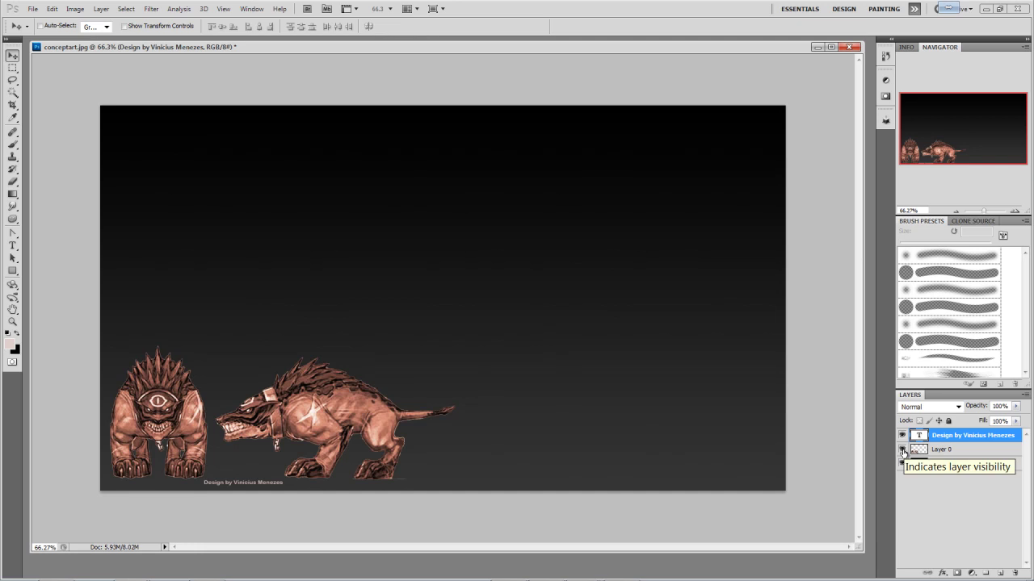
# Step: Switch back to Sculptris and load imageplanebg.jpg from the sculptrisdemo folder as the background image
pyautogui.press('alt')
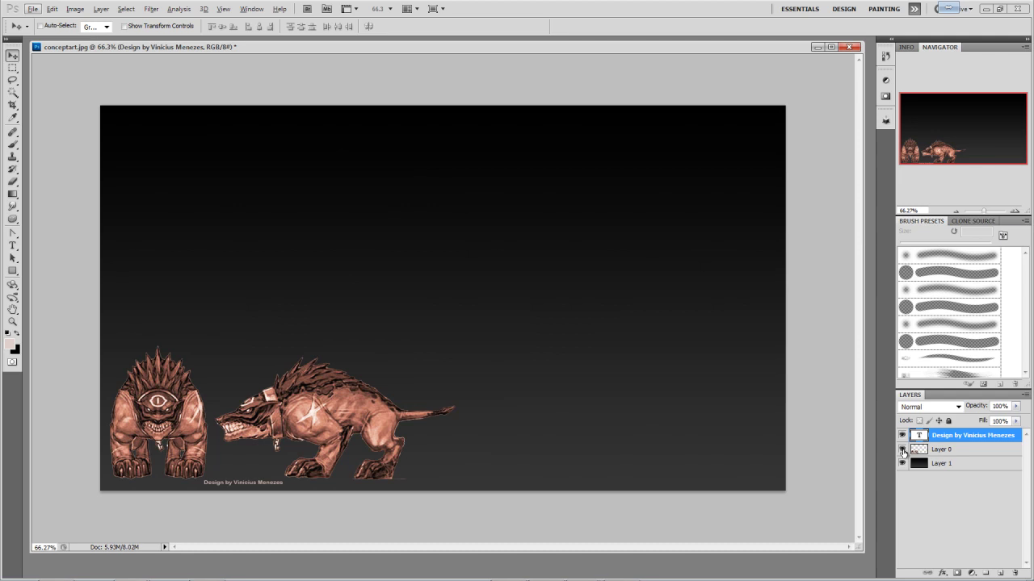
pyautogui.hotkey('alt', 'Tab')
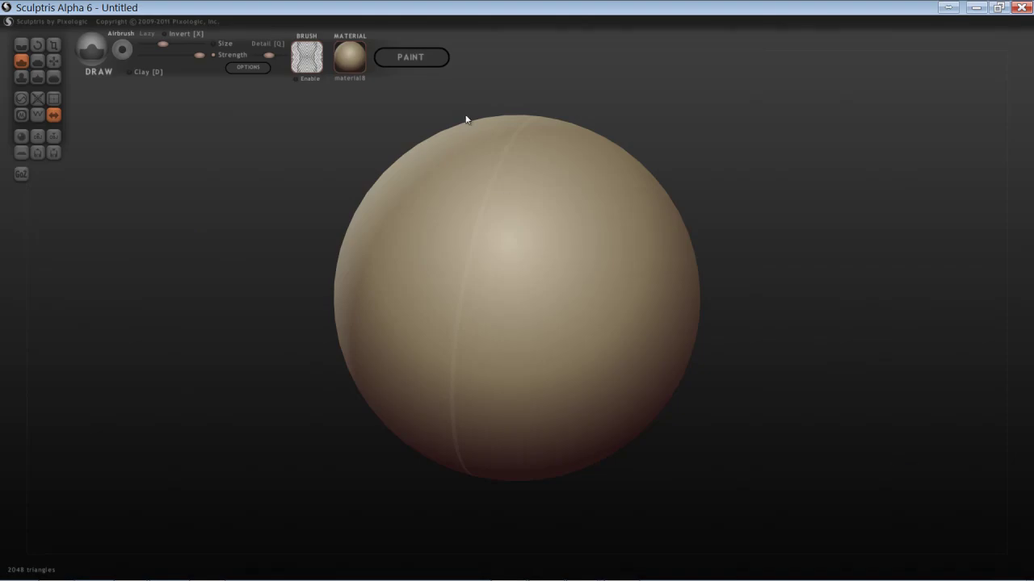
pyautogui.click(248, 68)
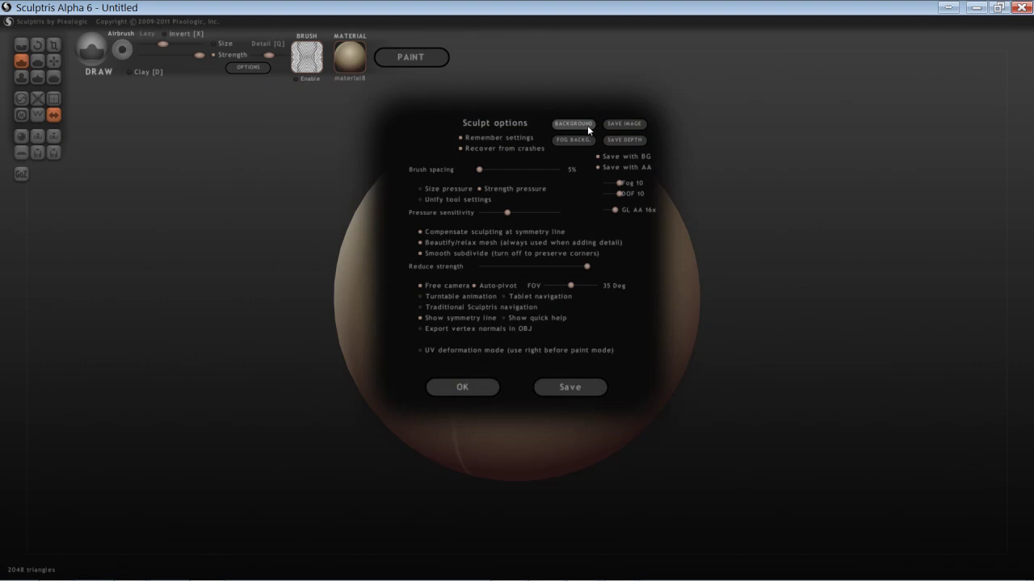
pyautogui.click(573, 124)
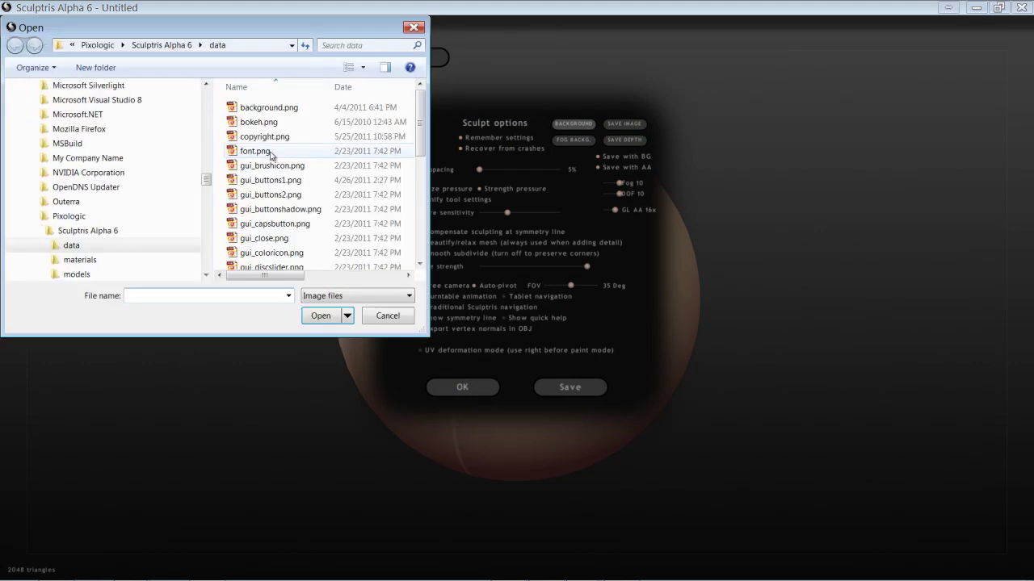
pyautogui.scroll(15, 81, 161)
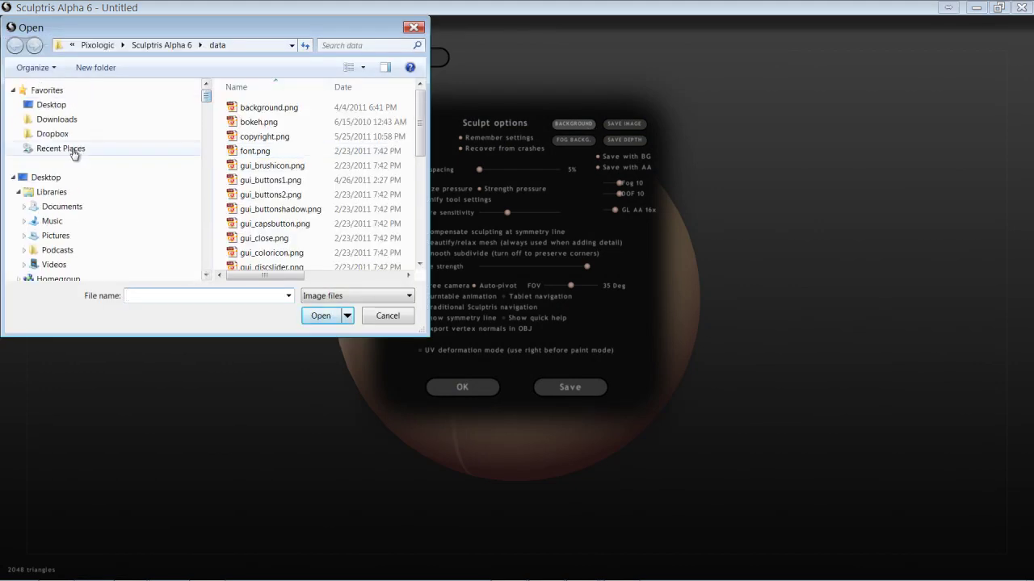
pyautogui.click(73, 150)
pyautogui.doubleClick(259, 107)
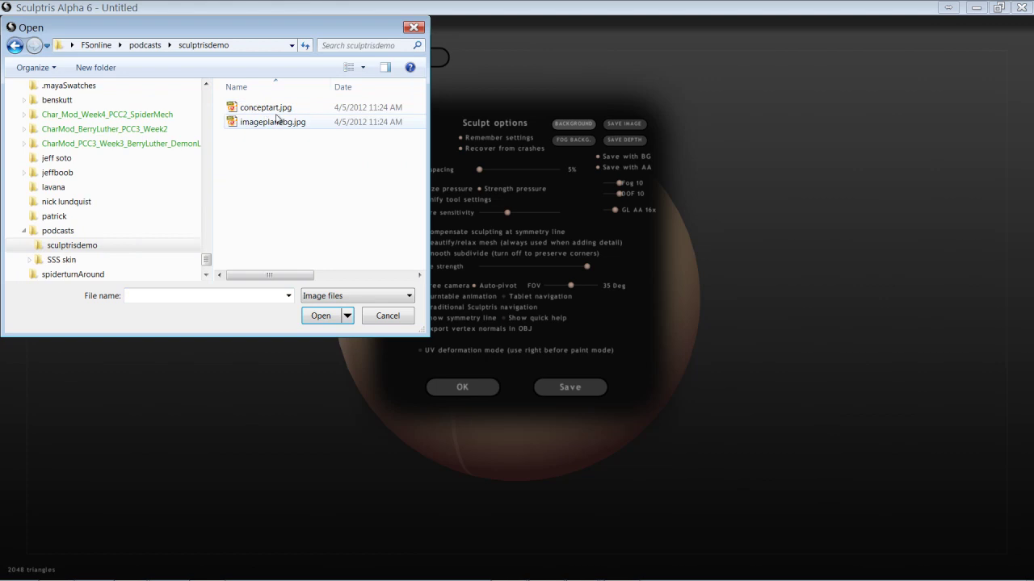
pyautogui.click(272, 122)
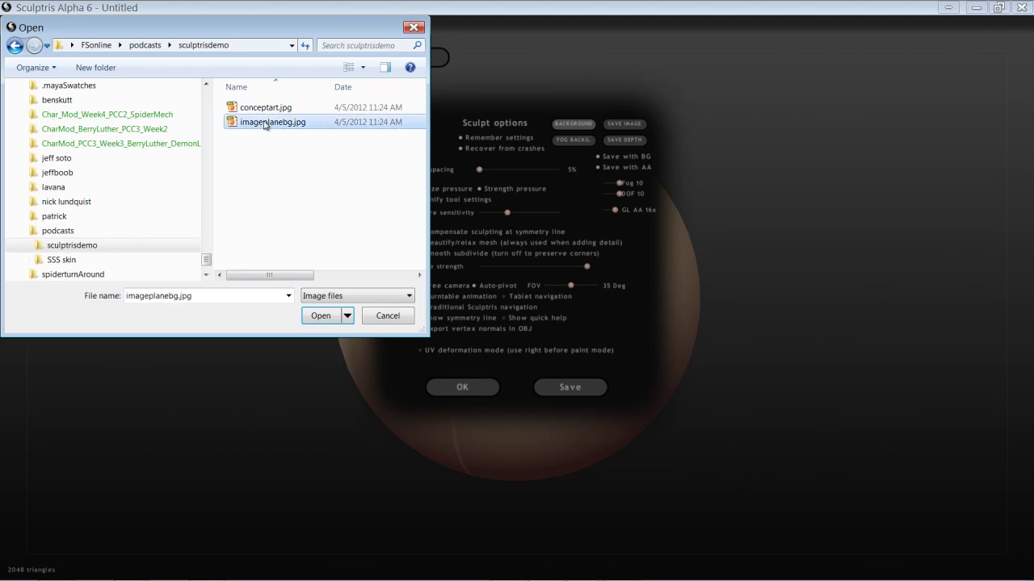
pyautogui.click(321, 316)
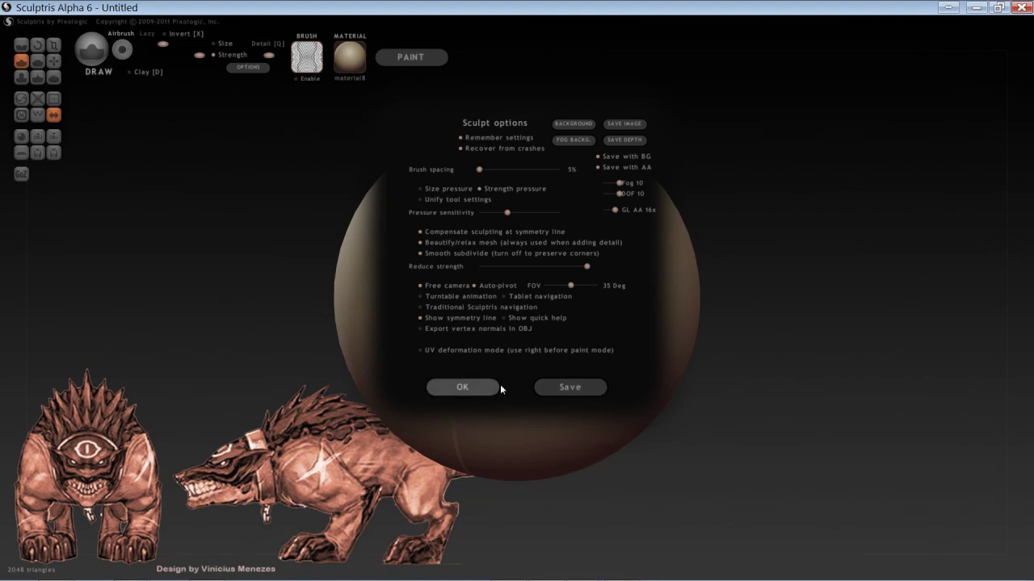
pyautogui.click(471, 388)
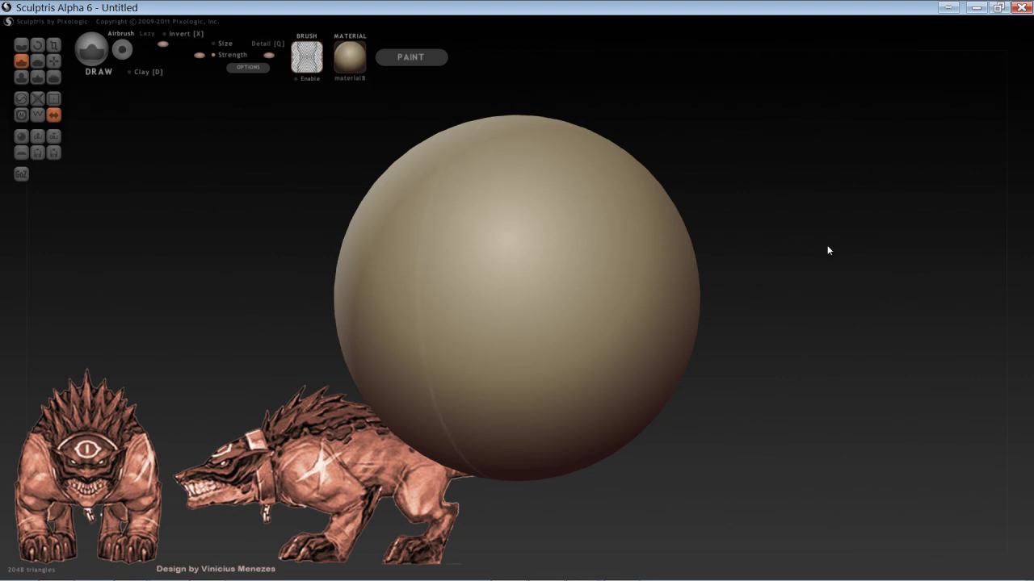
# Step: Shrink the sphere in the view and snap the camera to the Right view
pyautogui.moveTo(827, 245); pyautogui.dragTo(845, 280)
pyautogui.moveTo(819, 258); pyautogui.dragTo(770, 294, button='right')
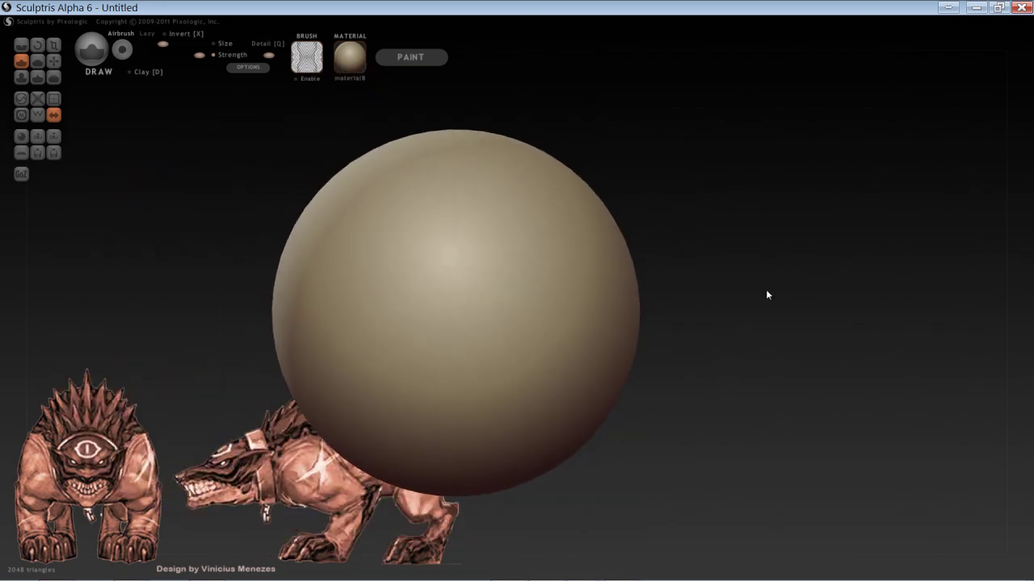
pyautogui.scroll(-5, 765, 282)
pyautogui.keyDown('alt'); pyautogui.moveTo(732, 172); pyautogui.dragTo(729, 203, button='right'); pyautogui.keyUp('alt')
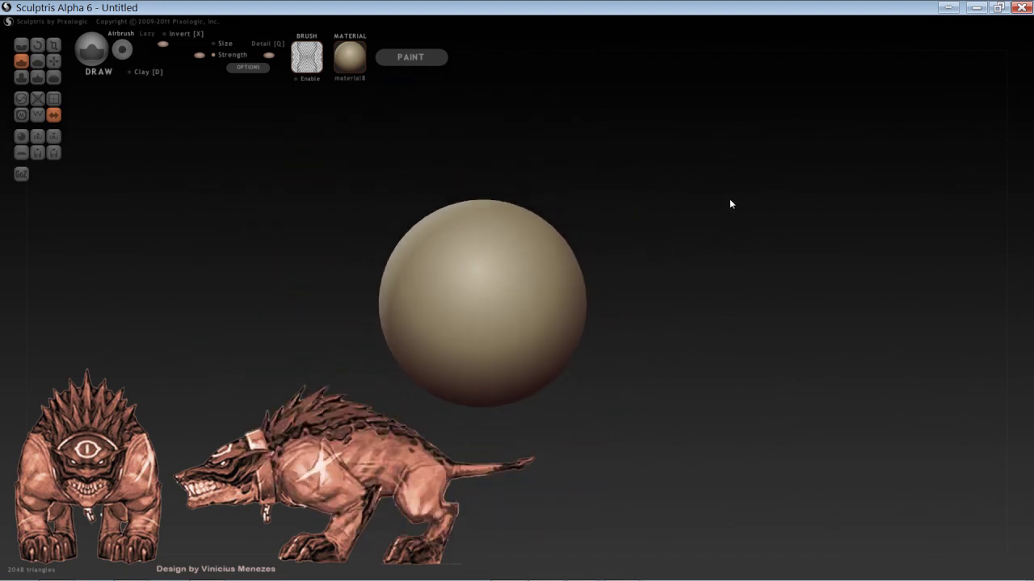
pyautogui.moveTo(721, 319)
pyautogui.keyDown('shift'); pyautogui.mouseDown()
pyautogui.moveTo(686, 293)
pyautogui.moveTo(642, 312)
pyautogui.moveTo(664, 311)
pyautogui.moveTo(639, 344)
pyautogui.moveTo(791, 343)
pyautogui.mouseUp(); pyautogui.keyUp('shift')
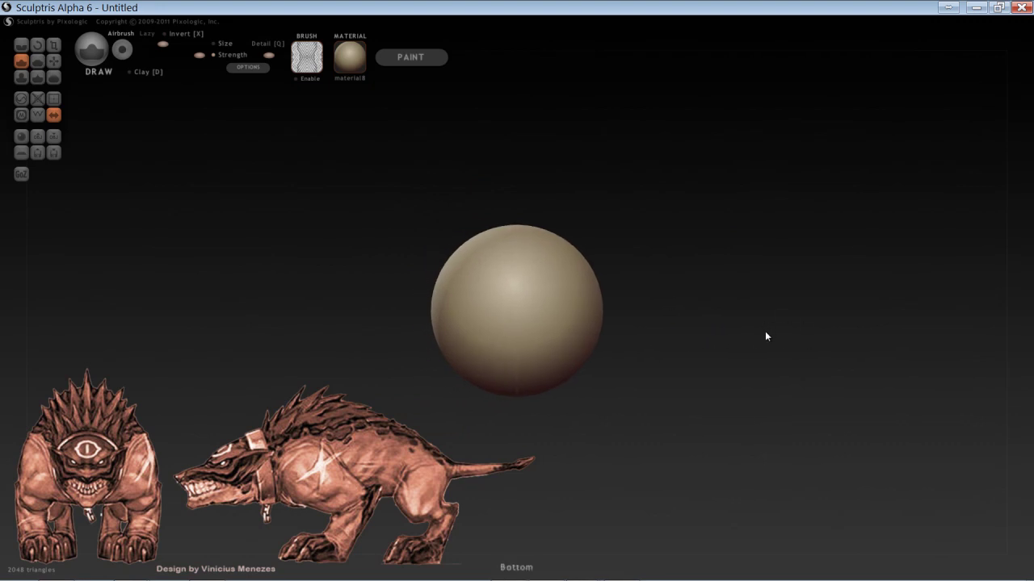
pyautogui.keyDown('shift'); pyautogui.moveTo(716, 306); pyautogui.dragTo(687, 449); pyautogui.keyUp('shift')
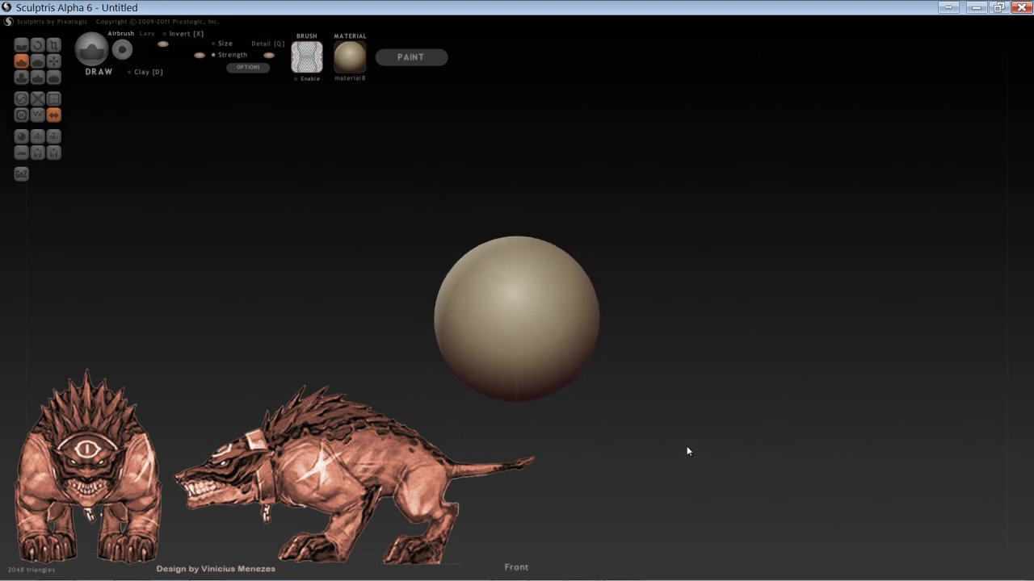
pyautogui.keyDown('shift'); pyautogui.moveTo(747, 404); pyautogui.dragTo(627, 401); pyautogui.keyUp('shift')
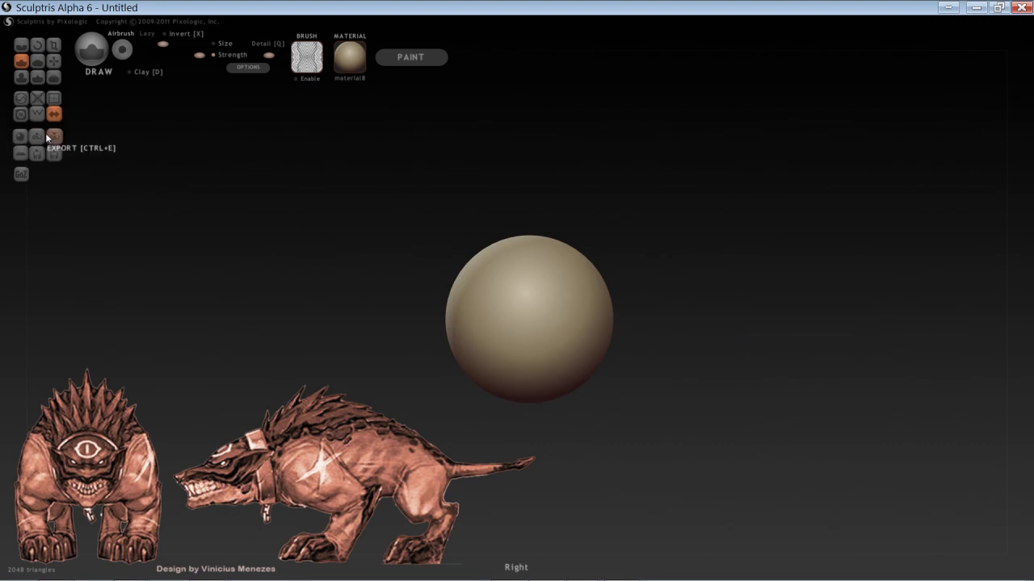
# Step: Choose the Grab tool and enlarge its brush to span more than half the sphere's height
pyautogui.click(53, 63)
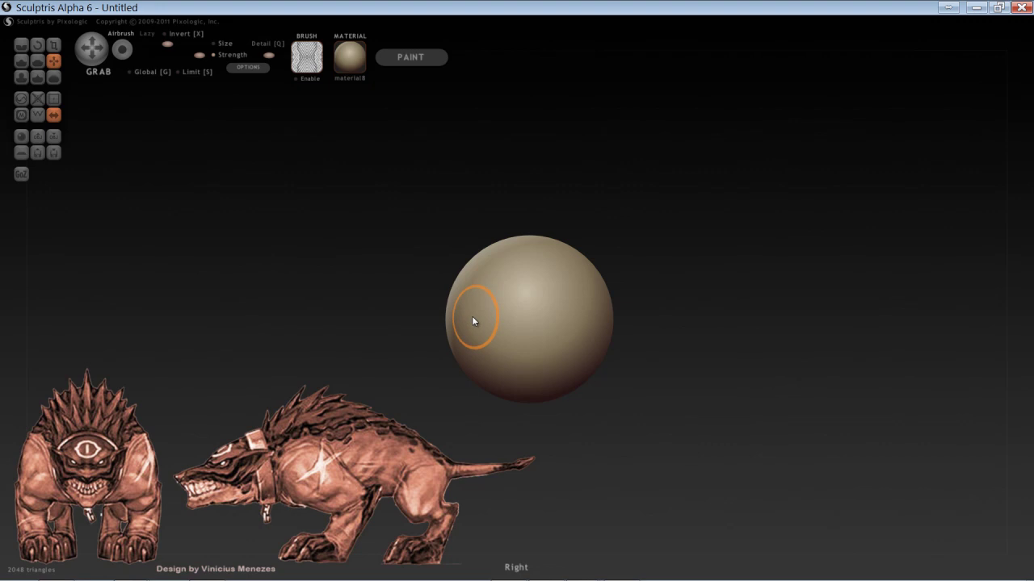
pyautogui.press('space')
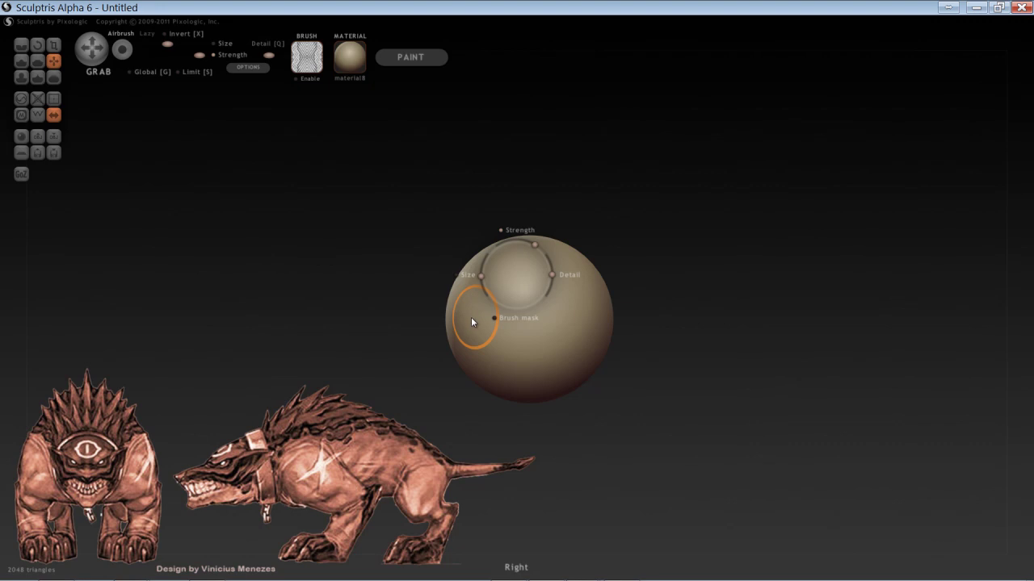
pyautogui.moveTo(481, 277); pyautogui.dragTo(482, 272)
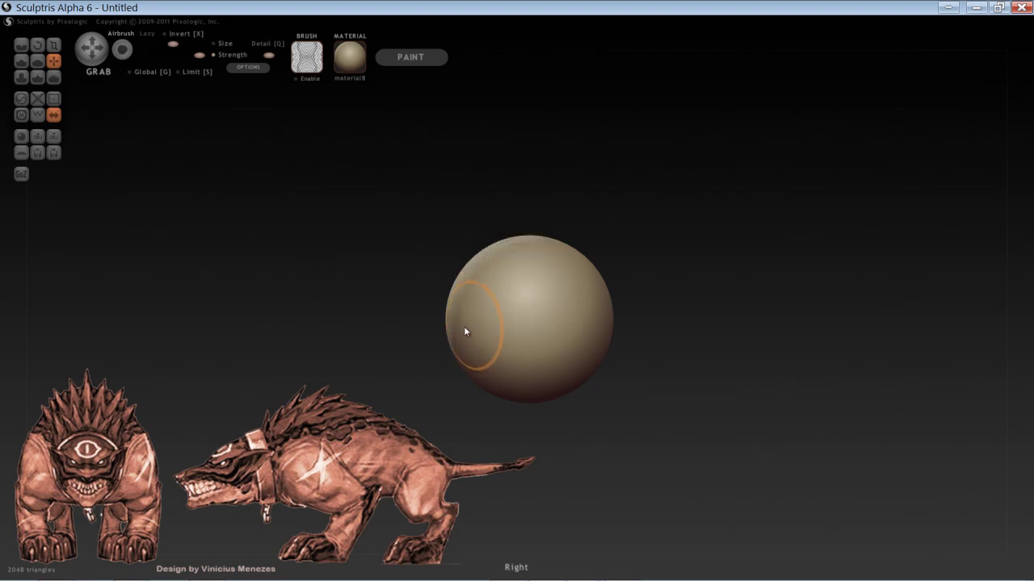
pyautogui.press('space')
pyautogui.moveTo(462, 331)
pyautogui.mouseDown()
pyautogui.moveTo(460, 313)
pyautogui.moveTo(459, 328)
pyautogui.moveTo(459, 316)
pyautogui.moveTo(459, 328)
pyautogui.moveTo(494, 327)
pyautogui.moveTo(403, 334)
pyautogui.moveTo(521, 329)
pyautogui.moveTo(479, 313)
pyautogui.mouseUp()
pyautogui.press('space')
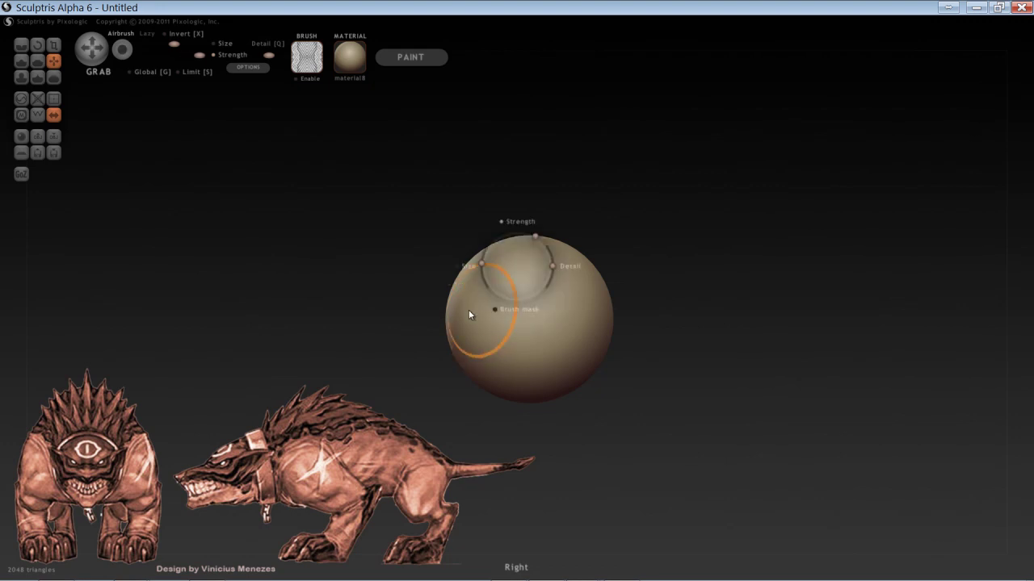
pyautogui.moveTo(469, 310)
pyautogui.mouseDown()
pyautogui.moveTo(462, 293)
pyautogui.moveTo(474, 290)
pyautogui.mouseUp()
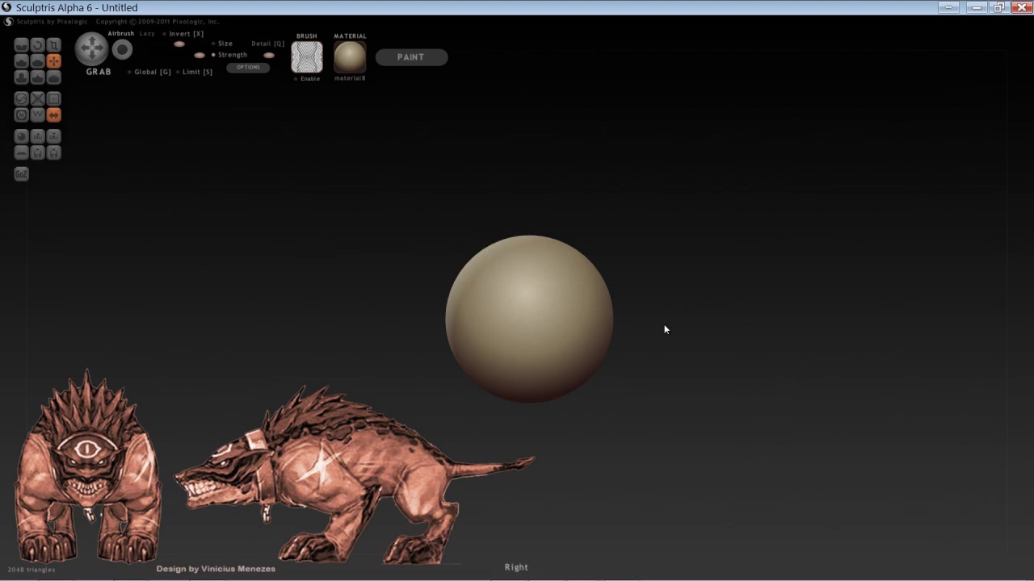
# Step: Place the sphere over the side-view creature's shoulder and grab its ends out toward the hips and the snout
pyautogui.keyDown('alt'); pyautogui.moveTo(663, 324); pyautogui.dragTo(643, 189); pyautogui.keyUp('alt')
pyautogui.keyDown('alt'); pyautogui.moveTo(628, 306); pyautogui.dragTo(429, 454); pyautogui.keyUp('alt')
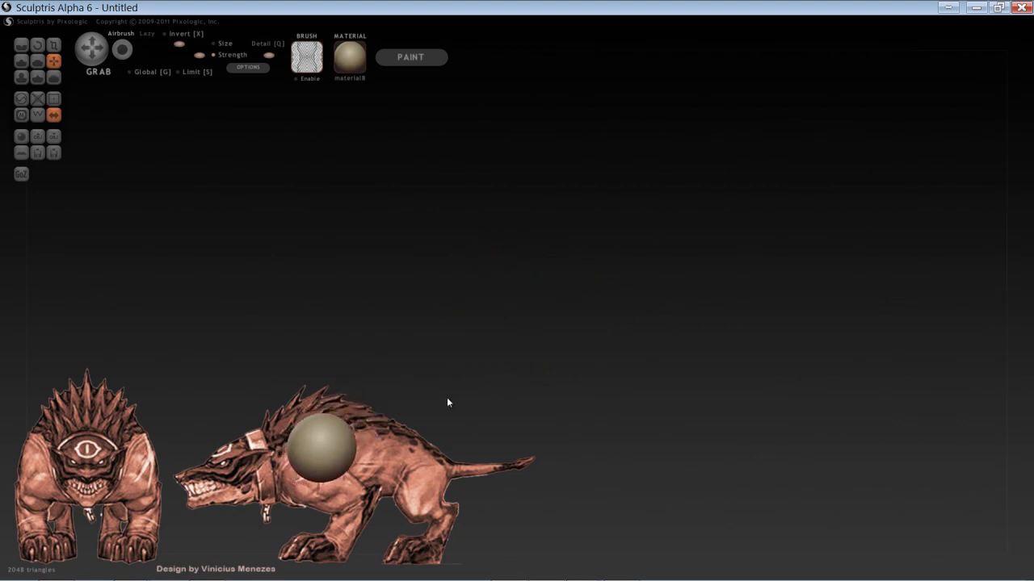
pyautogui.keyDown('alt'); pyautogui.moveTo(448, 402); pyautogui.dragTo(510, 379); pyautogui.keyUp('alt')
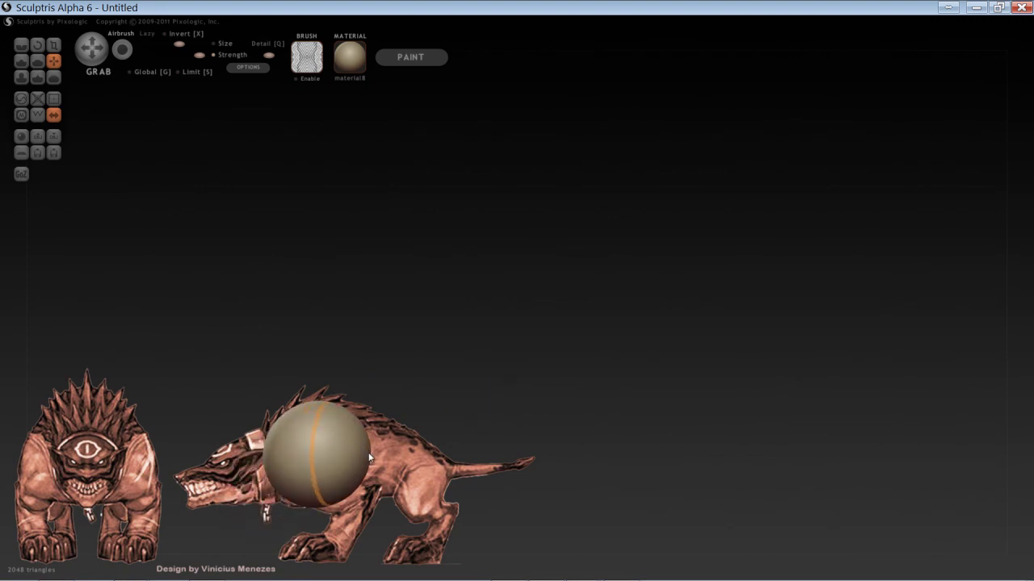
pyautogui.moveTo(372, 450); pyautogui.dragTo(452, 469)
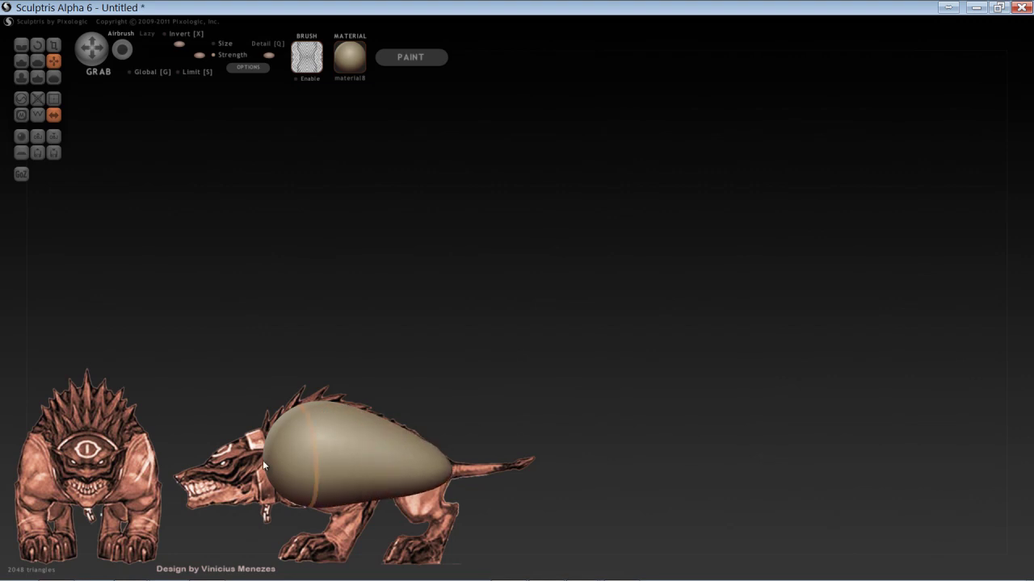
pyautogui.moveTo(265, 466); pyautogui.dragTo(181, 489)
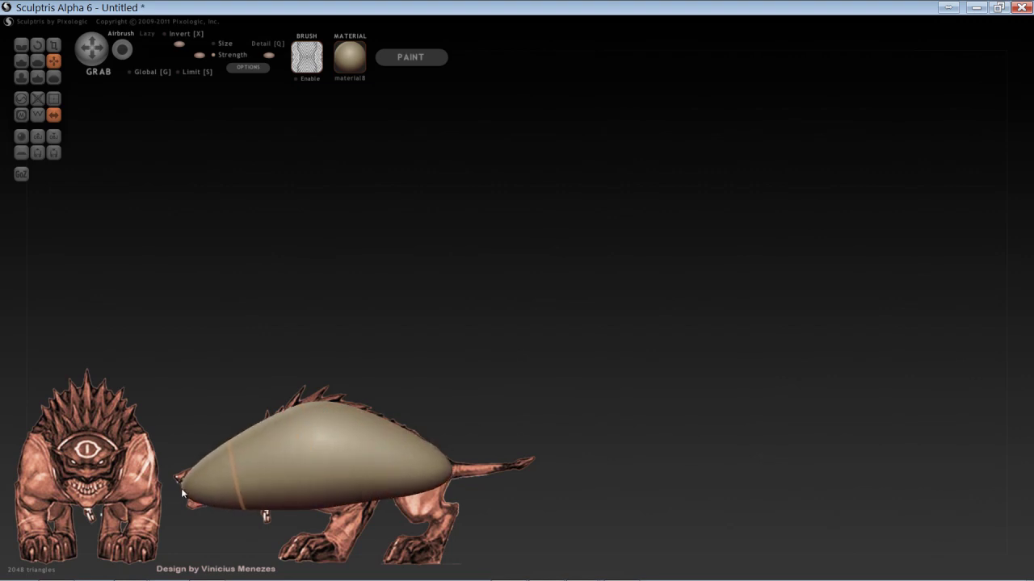
# Step: Pull out a thin tail with a smaller Grab brush and reshape the head to match the snout of the side-view reference
pyautogui.press('space')
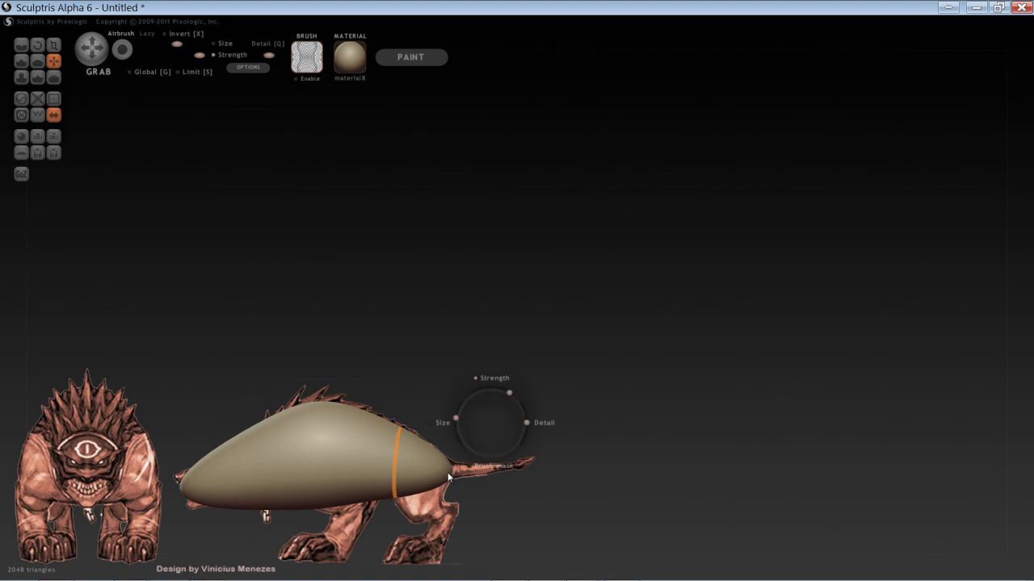
pyautogui.moveTo(448, 477)
pyautogui.mouseDown()
pyautogui.moveTo(447, 500)
pyautogui.moveTo(464, 470)
pyautogui.moveTo(524, 469)
pyautogui.moveTo(535, 457)
pyautogui.moveTo(520, 466)
pyautogui.moveTo(560, 470)
pyautogui.moveTo(575, 453)
pyautogui.moveTo(572, 461)
pyautogui.mouseUp()
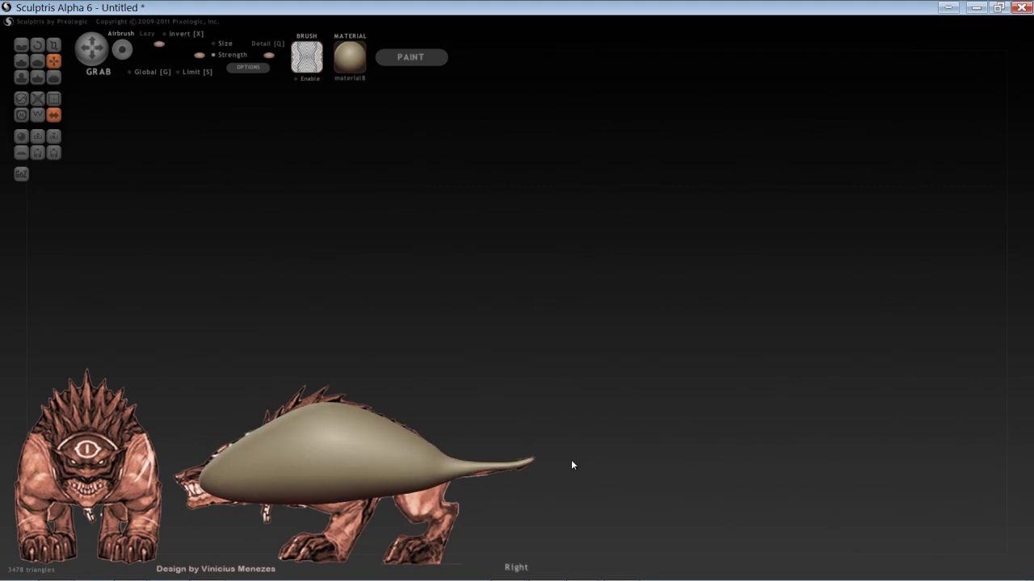
pyautogui.press('space')
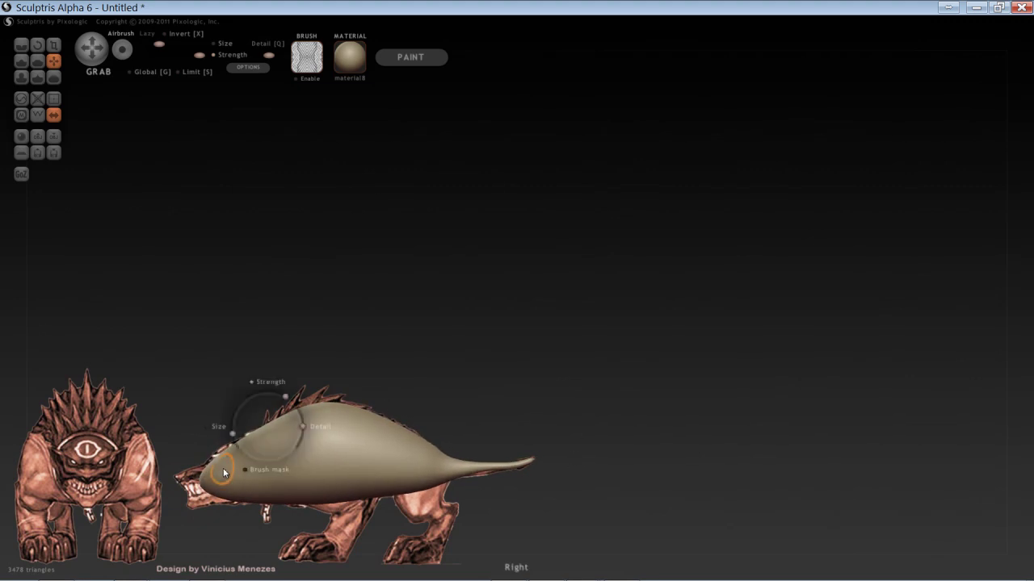
pyautogui.moveTo(222, 461)
pyautogui.mouseDown()
pyautogui.moveTo(223, 449)
pyautogui.moveTo(208, 467)
pyautogui.mouseUp()
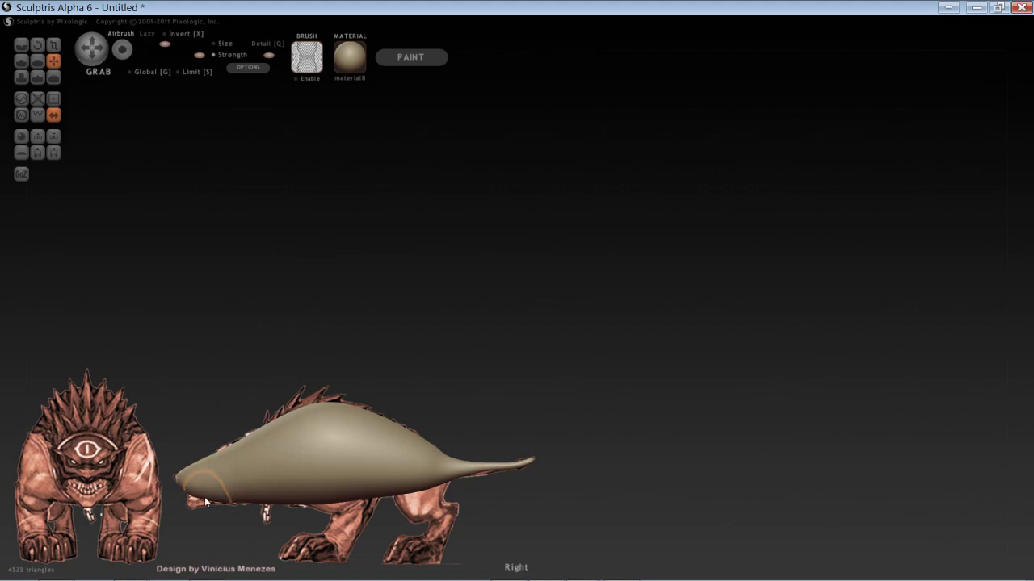
pyautogui.moveTo(192, 507); pyautogui.dragTo(189, 508)
pyautogui.moveTo(228, 445); pyautogui.dragTo(230, 444)
# Step: Snap to the Front view and line the body up with the front-view creature in the background image
pyautogui.moveTo(453, 373); pyautogui.dragTo(536, 361)
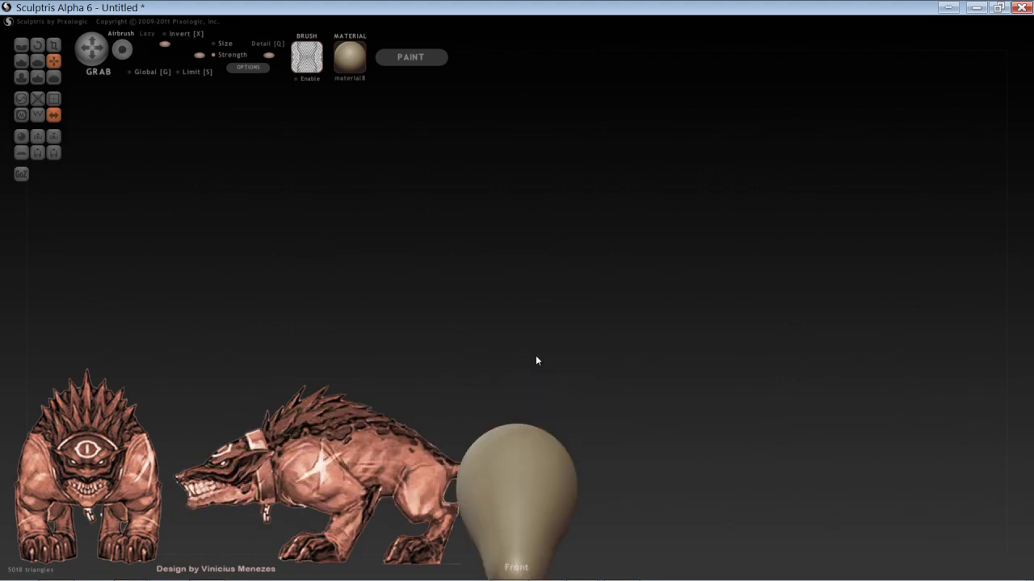
pyautogui.moveTo(622, 445); pyautogui.dragTo(429, 372)
pyautogui.moveTo(621, 377); pyautogui.dragTo(229, 394)
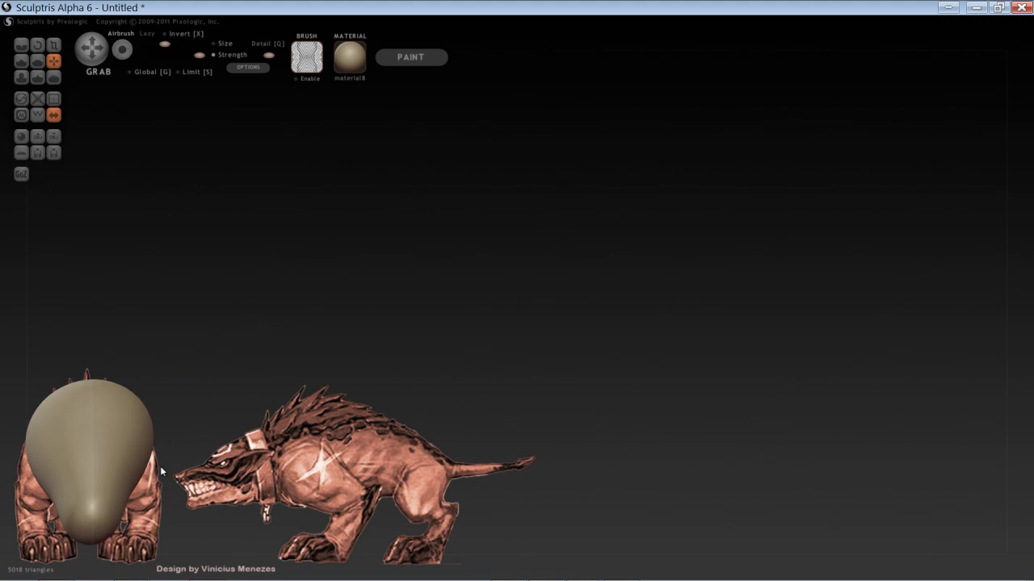
# Step: Pull the front legs down to the front-view creature's paws, and line the body up again with the side-view creature
pyautogui.press('space')
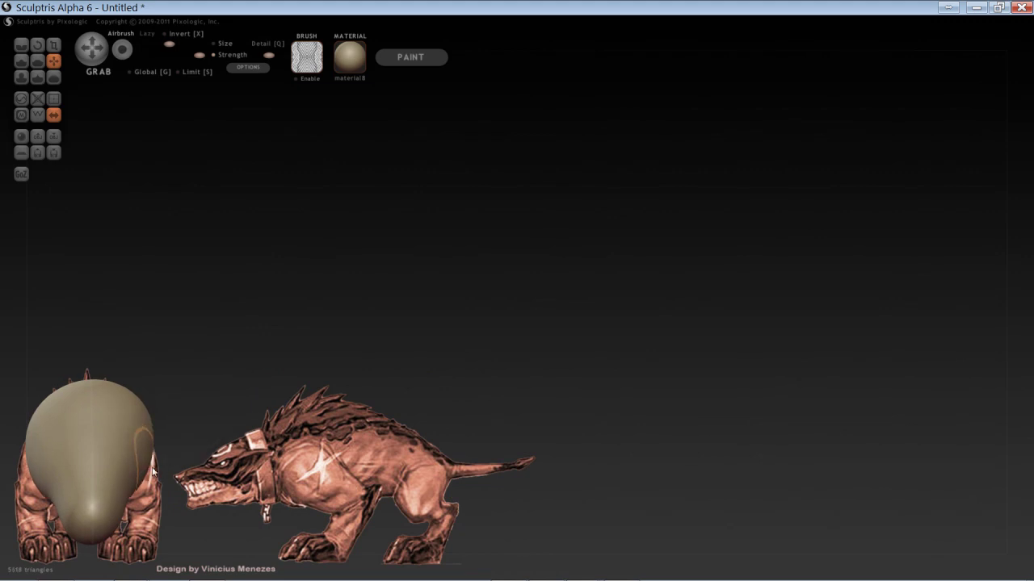
pyautogui.moveTo(145, 485)
pyautogui.mouseDown()
pyautogui.moveTo(167, 505)
pyautogui.moveTo(162, 552)
pyautogui.mouseUp()
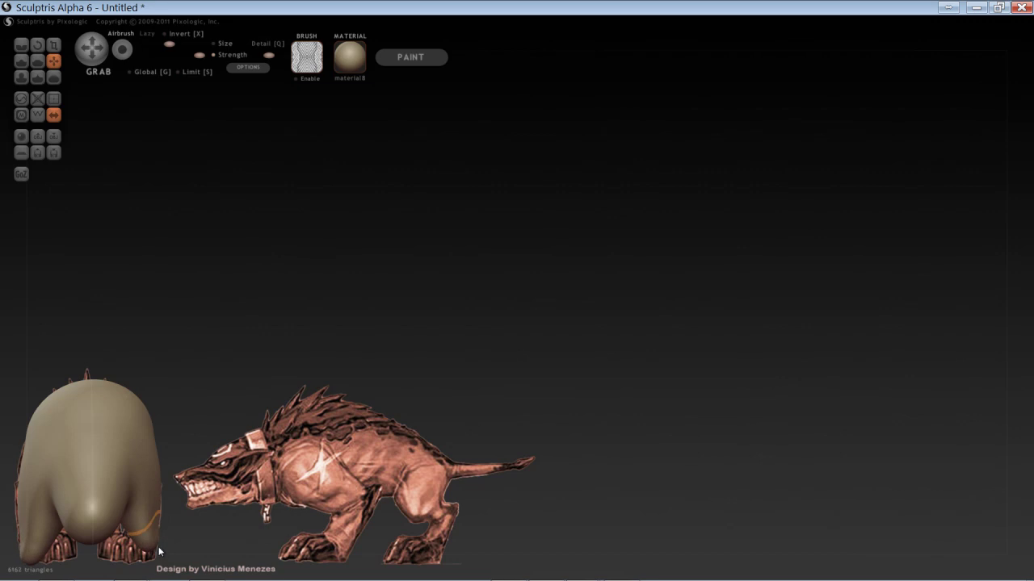
pyautogui.moveTo(372, 458)
pyautogui.mouseDown()
pyautogui.moveTo(281, 466)
pyautogui.moveTo(229, 427)
pyautogui.moveTo(253, 422)
pyautogui.mouseUp()
pyautogui.keyDown('alt'); pyautogui.moveTo(588, 465); pyautogui.dragTo(342, 525); pyautogui.keyUp('alt')
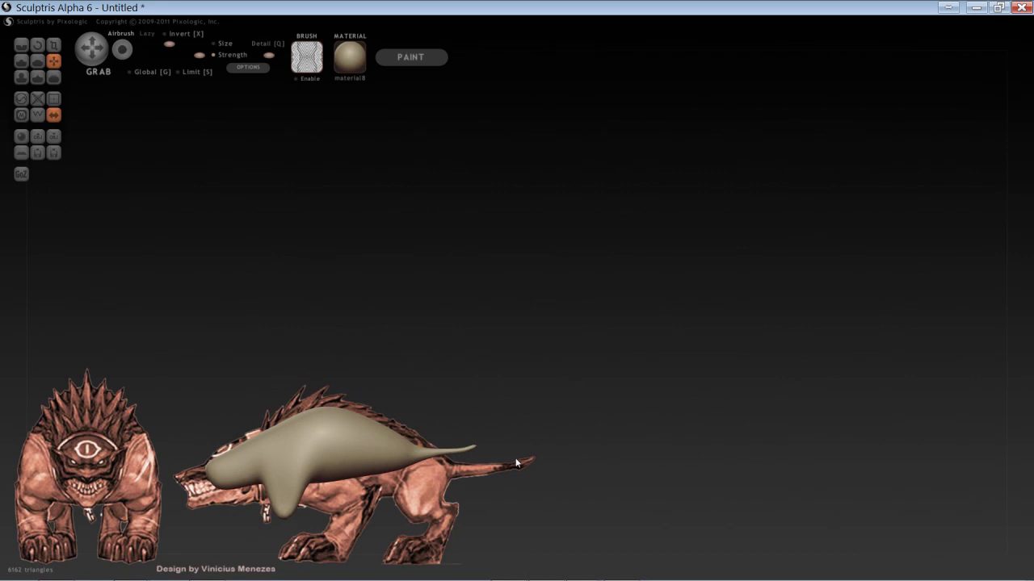
pyautogui.scroll(3, 551, 429)
pyautogui.keyDown('alt'); pyautogui.moveTo(520, 396); pyautogui.dragTo(576, 364); pyautogui.keyUp('alt')
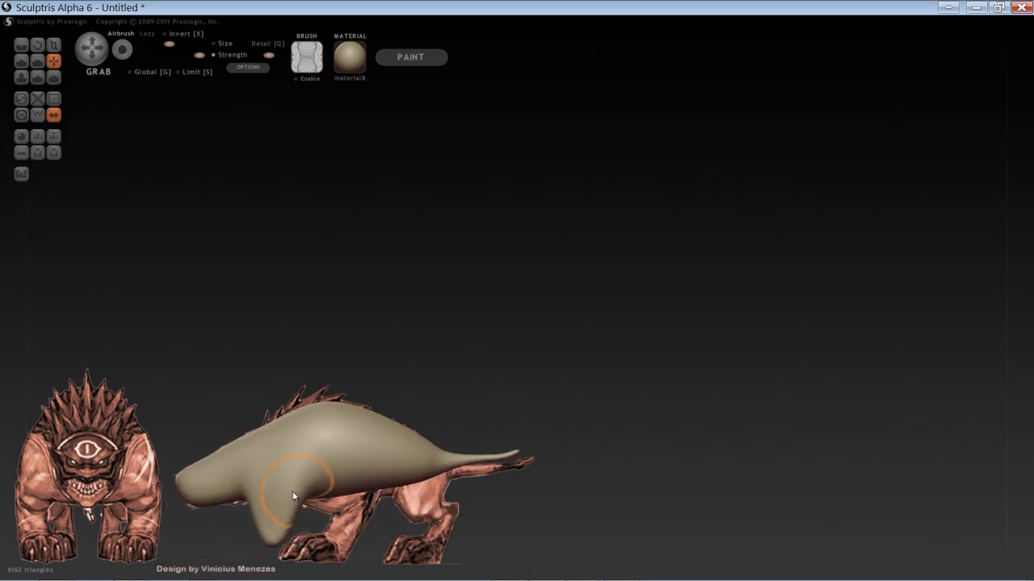
# Step: Bend the front leg back along the side-view reference and pull its paw forward with a smaller Grab brush
pyautogui.moveTo(285, 494); pyautogui.dragTo(329, 487)
pyautogui.moveTo(258, 502)
pyautogui.mouseDown()
pyautogui.moveTo(296, 487)
pyautogui.moveTo(308, 529)
pyautogui.moveTo(357, 524)
pyautogui.moveTo(336, 565)
pyautogui.moveTo(319, 540)
pyautogui.mouseUp()
pyautogui.press('space')
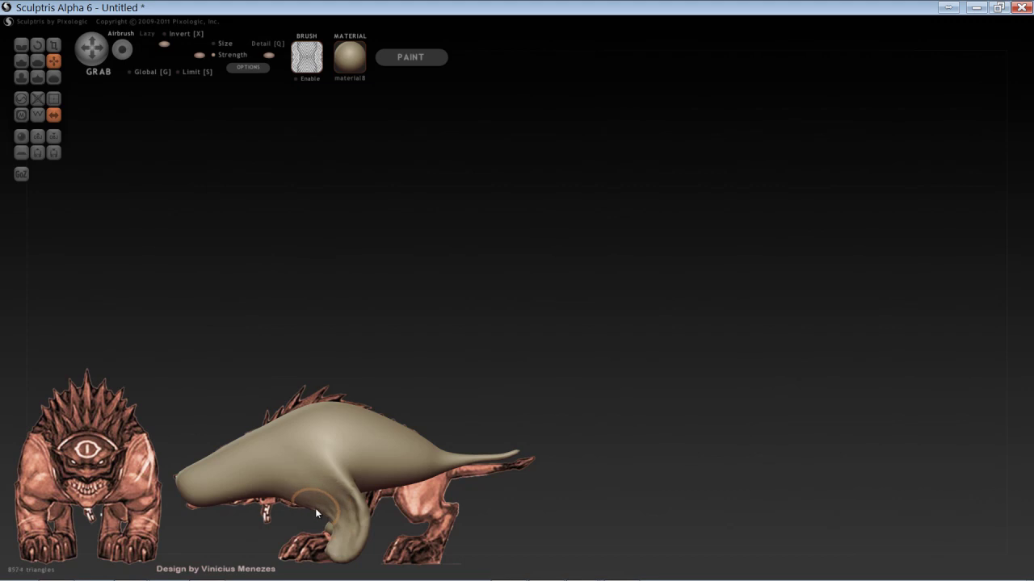
pyautogui.moveTo(331, 559); pyautogui.dragTo(282, 557)
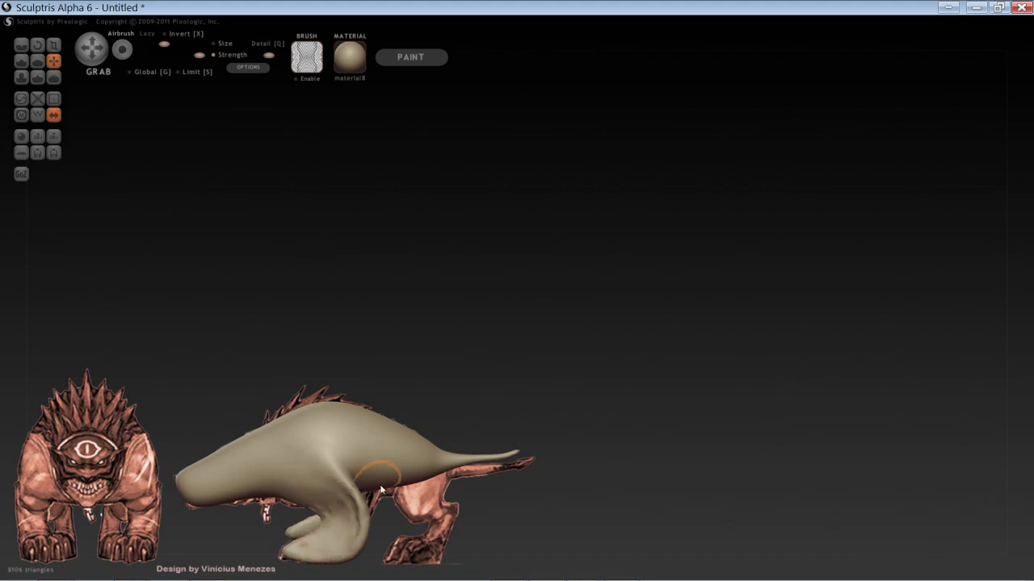
# Step: Widen the upper front leg backward and pull the hind thigh down from the hip to match the side-view reference
pyautogui.press('space')
pyautogui.moveTo(357, 469)
pyautogui.mouseDown()
pyautogui.moveTo(358, 449)
pyautogui.moveTo(368, 477)
pyautogui.moveTo(396, 472)
pyautogui.mouseUp()
pyautogui.press('space')
pyautogui.moveTo(433, 424); pyautogui.dragTo(432, 439)
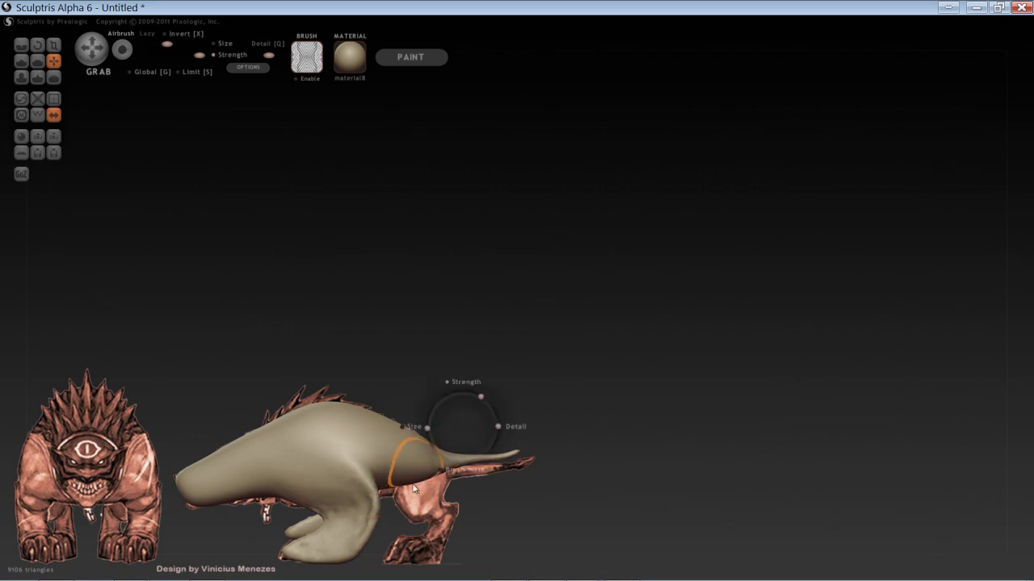
pyautogui.moveTo(421, 479); pyautogui.dragTo(426, 531)
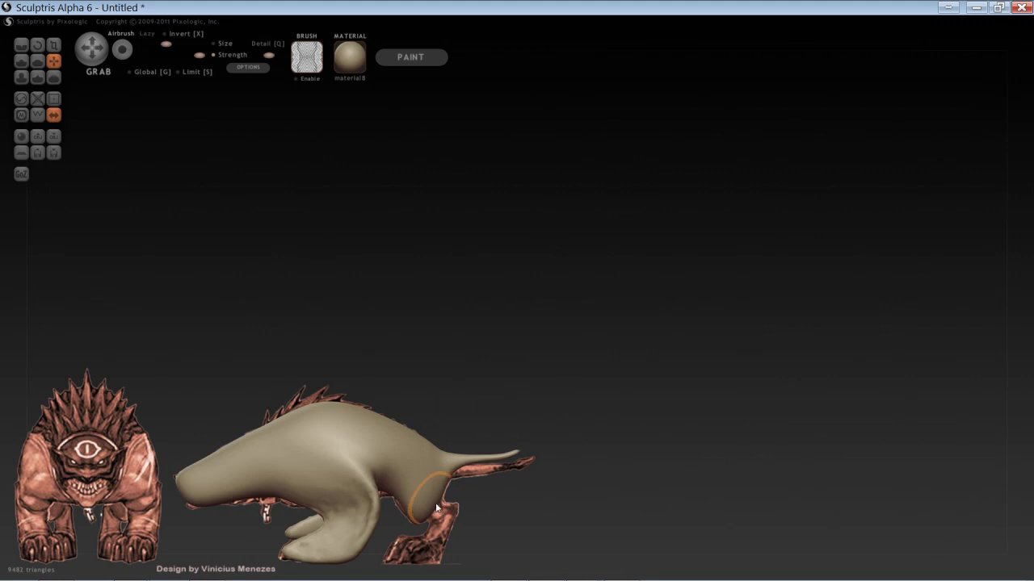
# Step: Form the lower hind leg with a smaller Grab brush, pulling the hock back and the foot down to the reference's paw
pyautogui.press('space')
pyautogui.moveTo(441, 471); pyautogui.dragTo(441, 477)
pyautogui.moveTo(428, 514); pyautogui.dragTo(461, 515)
pyautogui.press('space')
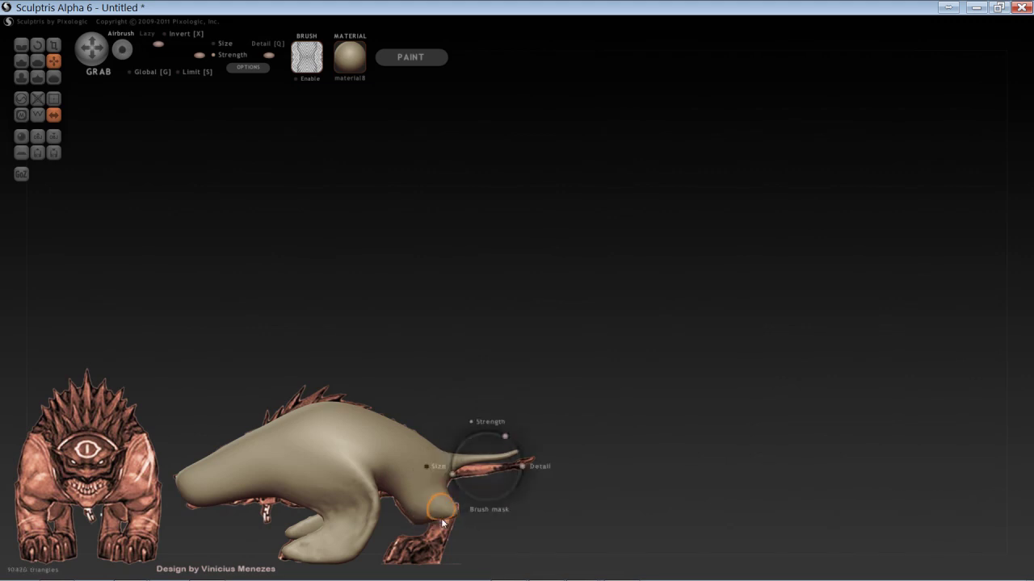
pyautogui.moveTo(450, 473); pyautogui.dragTo(447, 476)
pyautogui.moveTo(445, 523)
pyautogui.mouseDown()
pyautogui.moveTo(429, 565)
pyautogui.moveTo(436, 549)
pyautogui.moveTo(383, 560)
pyautogui.moveTo(413, 552)
pyautogui.moveTo(402, 550)
pyautogui.moveTo(392, 561)
pyautogui.moveTo(438, 560)
pyautogui.mouseUp()
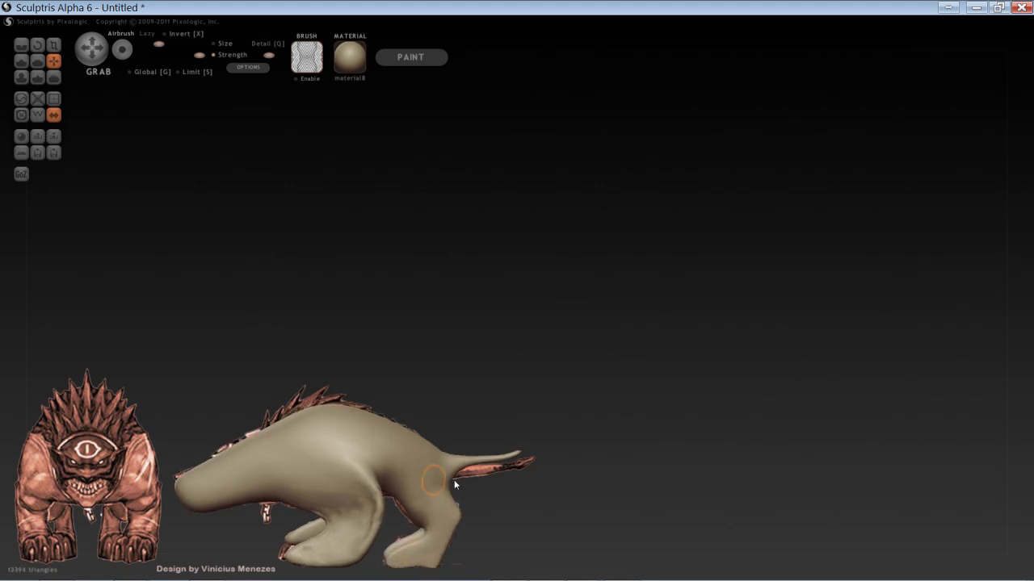
# Step: Move the model clear of the background image and reshape the upper front leg where it meets the body
pyautogui.keyDown('shift'); pyautogui.click(528, 498); pyautogui.keyUp('shift')
pyautogui.moveTo(535, 449)
pyautogui.mouseDown()
pyautogui.moveTo(560, 473)
pyautogui.moveTo(559, 490)
pyautogui.moveTo(563, 480)
pyautogui.moveTo(545, 498)
pyautogui.mouseUp()
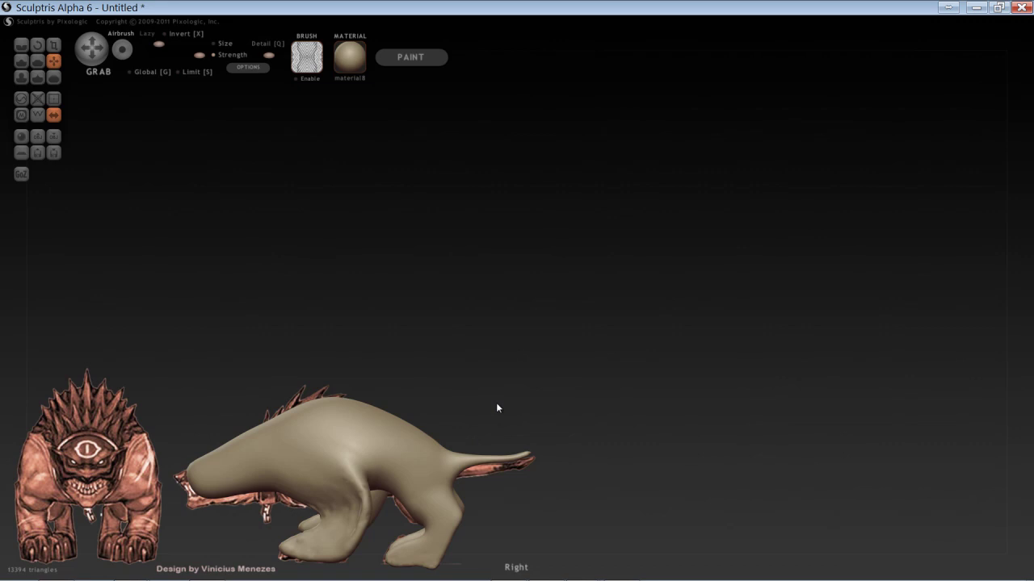
pyautogui.moveTo(497, 408)
pyautogui.mouseDown()
pyautogui.moveTo(587, 364)
pyautogui.moveTo(729, 392)
pyautogui.moveTo(719, 315)
pyautogui.moveTo(662, 308)
pyautogui.moveTo(639, 414)
pyautogui.moveTo(595, 430)
pyautogui.moveTo(710, 455)
pyautogui.moveTo(743, 485)
pyautogui.moveTo(722, 385)
pyautogui.moveTo(690, 363)
pyautogui.moveTo(502, 394)
pyautogui.moveTo(538, 368)
pyautogui.mouseUp()
pyautogui.press('space')
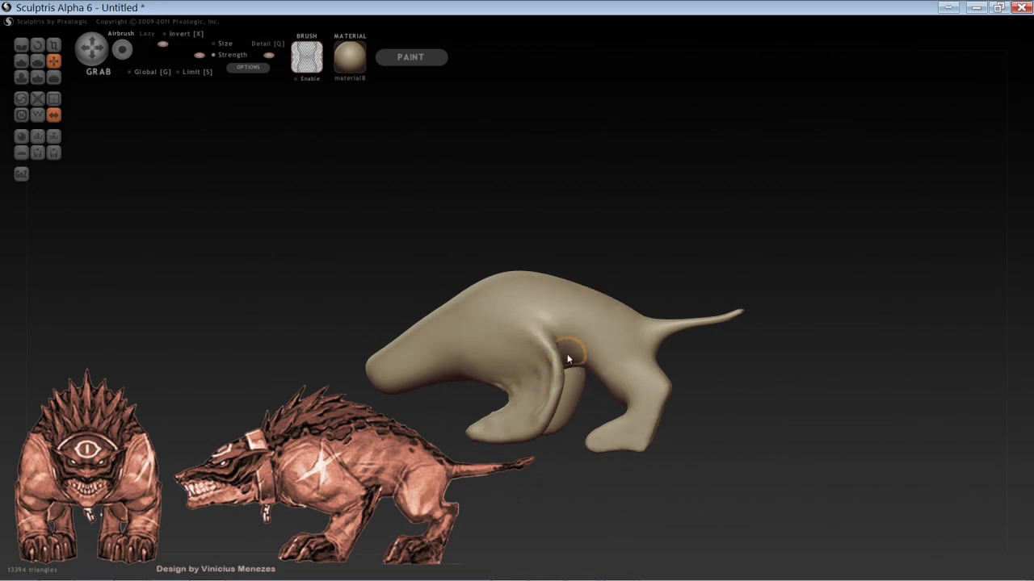
pyautogui.press('space')
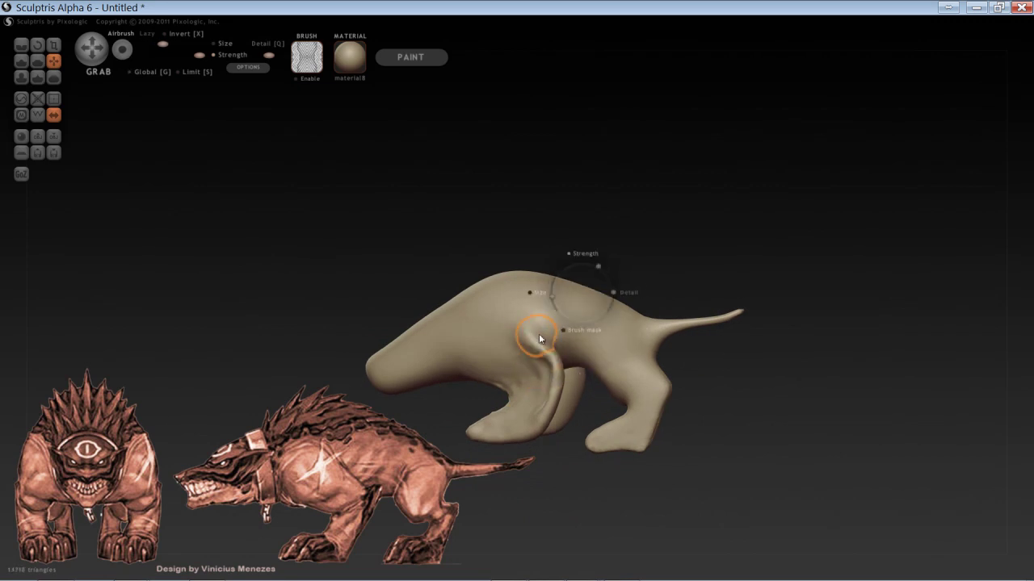
pyautogui.moveTo(539, 335); pyautogui.dragTo(542, 327)
pyautogui.moveTo(529, 373); pyautogui.dragTo(544, 340)
# Step: Refine the front leg from the Right view, raising the top of the paw and pulling the elbow up and back
pyautogui.keyDown('shift'); pyautogui.moveTo(610, 220); pyautogui.dragTo(598, 263); pyautogui.keyUp('shift')
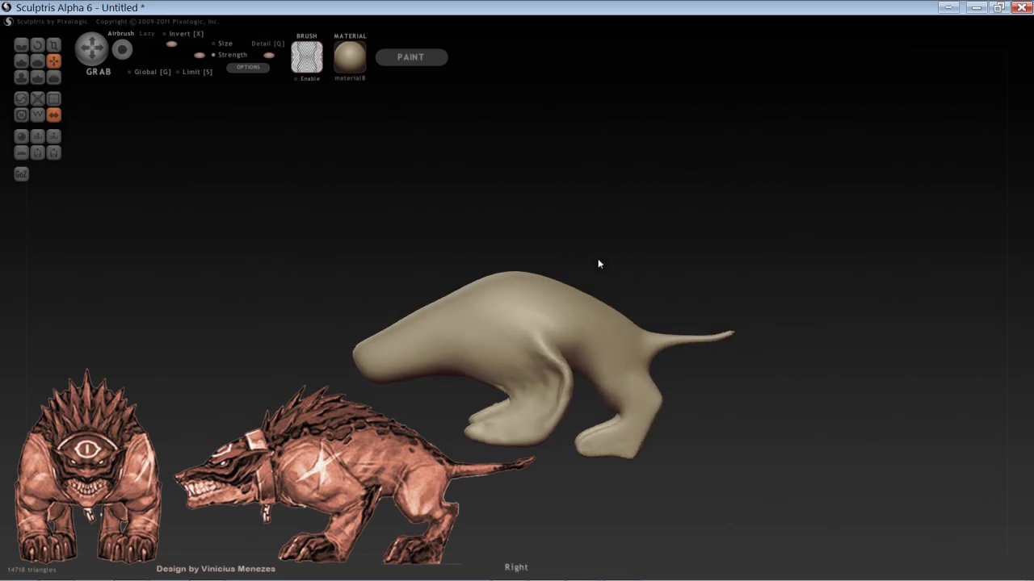
pyautogui.moveTo(554, 339)
pyautogui.mouseDown()
pyautogui.moveTo(533, 343)
pyautogui.moveTo(507, 378)
pyautogui.mouseUp()
pyautogui.press('space')
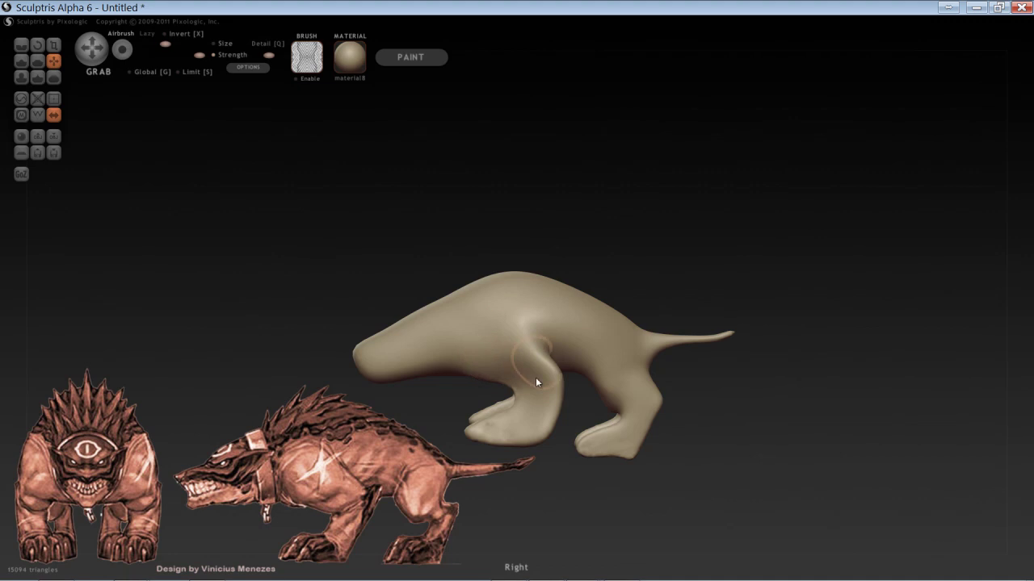
pyautogui.moveTo(491, 423)
pyautogui.mouseDown()
pyautogui.moveTo(483, 402)
pyautogui.moveTo(490, 408)
pyautogui.mouseUp()
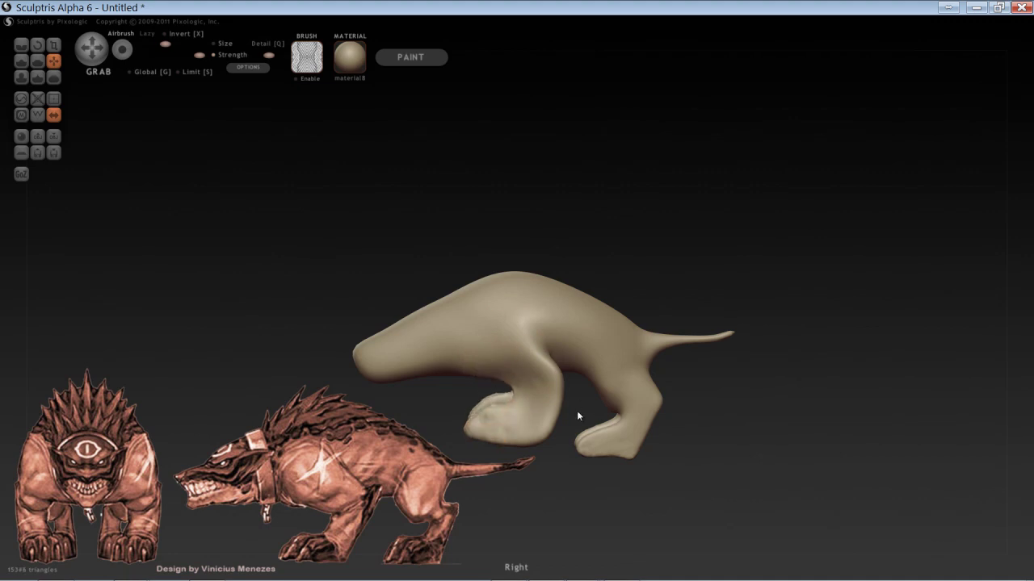
pyautogui.scroll(3, 576, 397)
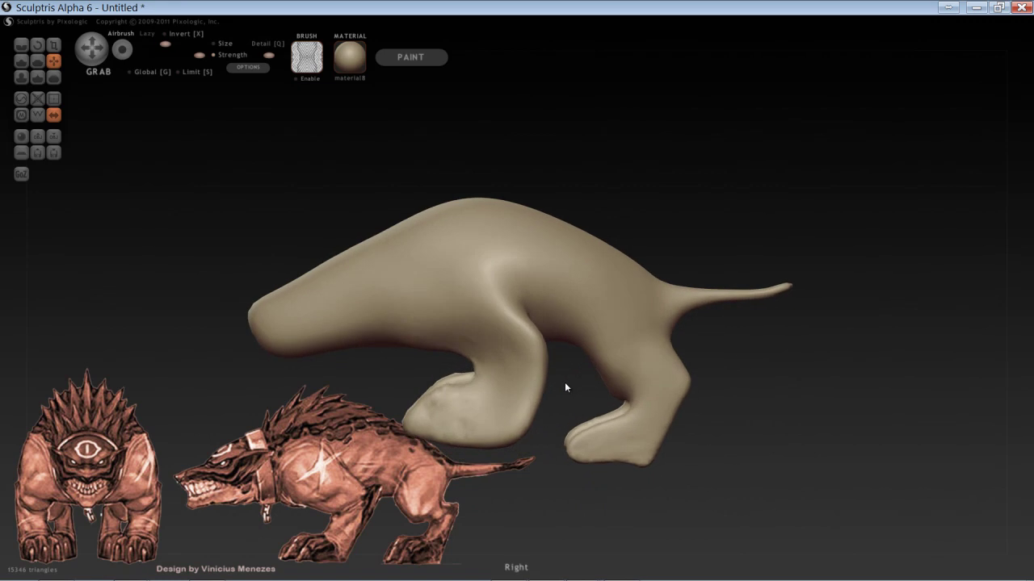
pyautogui.moveTo(546, 349); pyautogui.dragTo(564, 322)
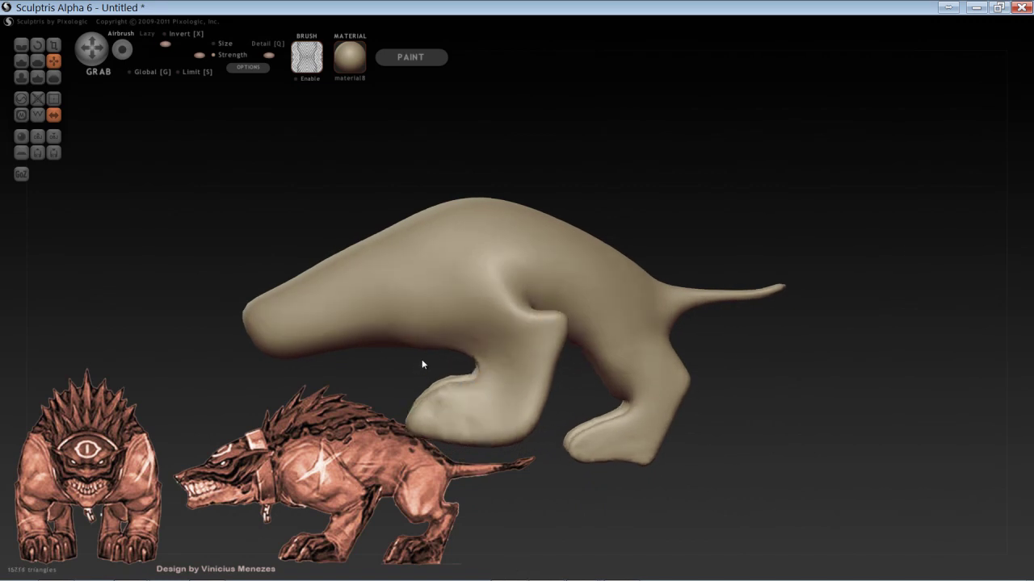
# Step: Push the front edge of the lower front leg back beneath the chest with a smaller Grab brush
pyautogui.moveTo(575, 400)
pyautogui.keyDown('alt'); pyautogui.mouseDown()
pyautogui.moveTo(585, 340)
pyautogui.moveTo(569, 345)
pyautogui.mouseUp(); pyautogui.keyUp('alt')
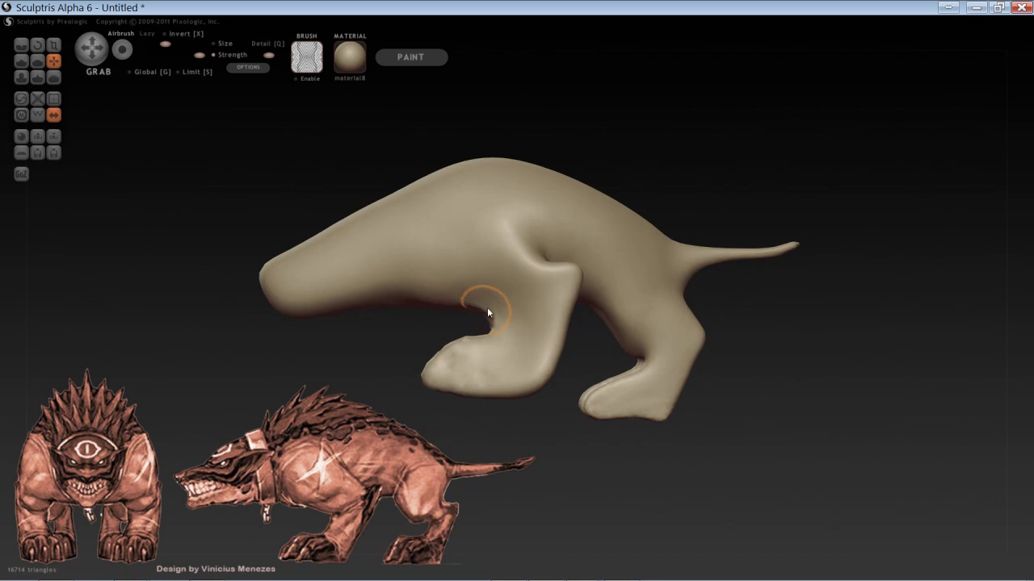
pyautogui.press('space')
pyautogui.moveTo(489, 313); pyautogui.dragTo(503, 299)
pyautogui.moveTo(441, 318); pyautogui.dragTo(567, 330)
# Step: Turn on the wireframe display and examine the mesh density on the front legs up close
pyautogui.scroll(5, 719, 348)
pyautogui.moveTo(676, 343)
pyautogui.mouseDown()
pyautogui.moveTo(764, 353)
pyautogui.moveTo(713, 370)
pyautogui.moveTo(658, 359)
pyautogui.moveTo(633, 306)
pyautogui.mouseUp()
pyautogui.press('w')
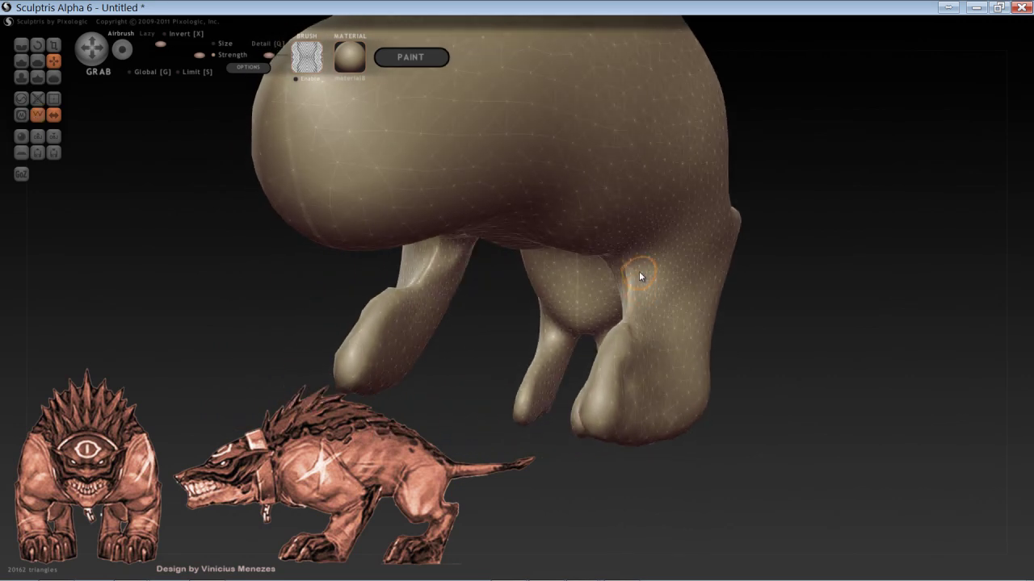
pyautogui.scroll(3, 840, 315)
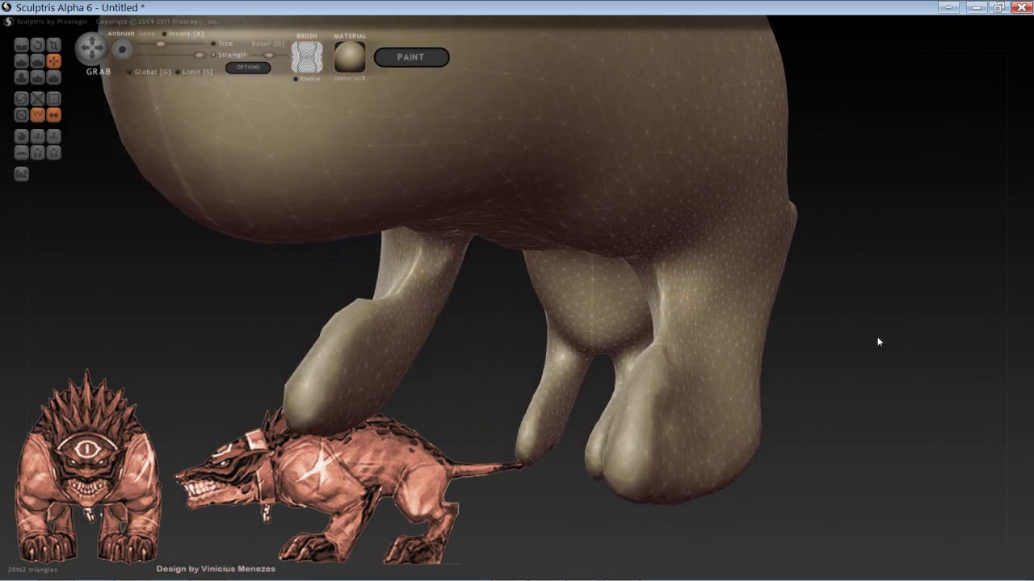
pyautogui.keyDown('alt'); pyautogui.moveTo(877, 341); pyautogui.dragTo(688, 275); pyautogui.keyUp('alt')
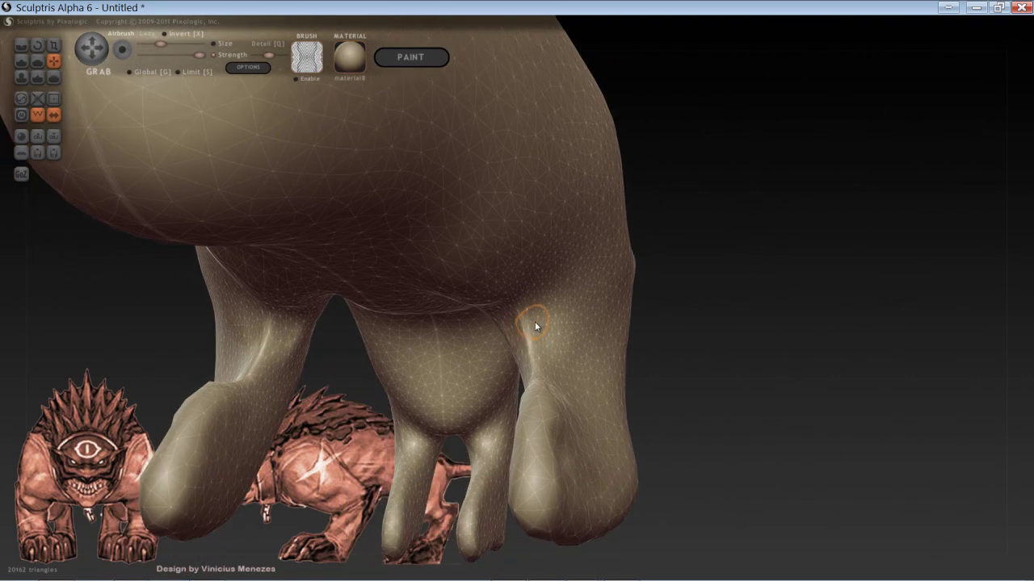
pyautogui.moveTo(716, 326); pyautogui.dragTo(544, 392)
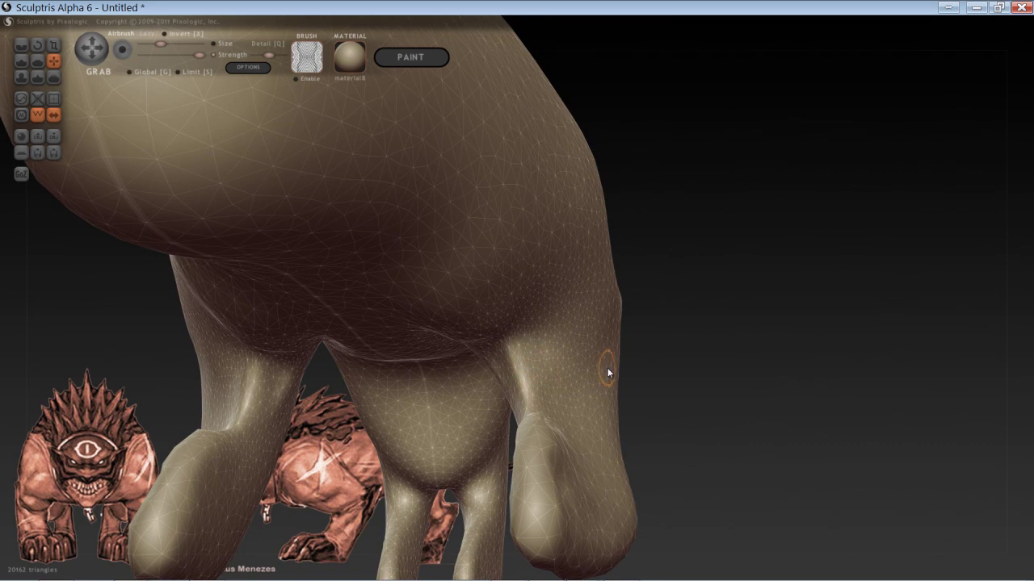
# Step: Thin out the dense triangles on the front leg and paw with the Reduce Brush, and hide the wireframe
pyautogui.click(22, 99)
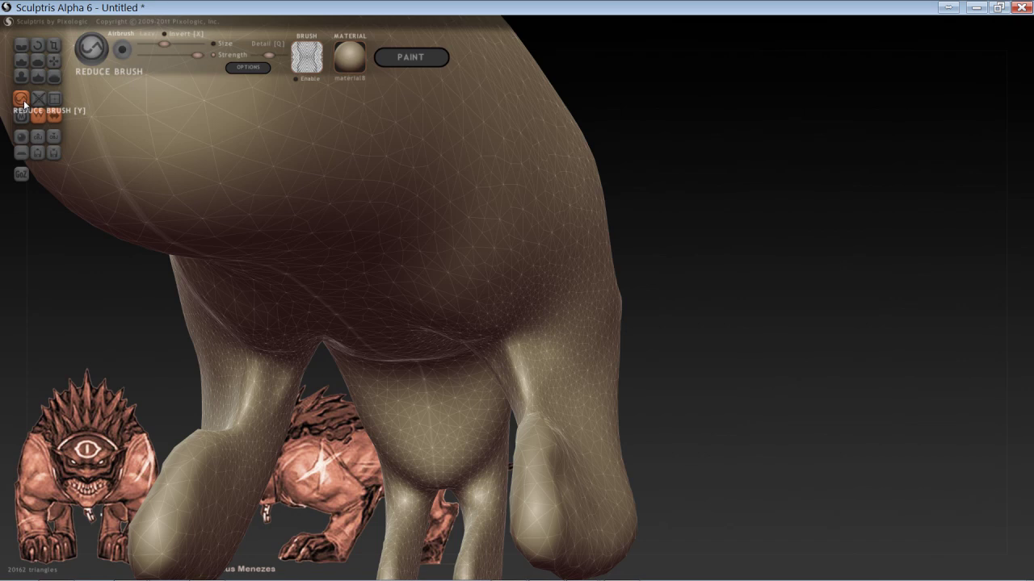
pyautogui.moveTo(532, 395)
pyautogui.mouseDown()
pyautogui.moveTo(519, 358)
pyautogui.moveTo(478, 331)
pyautogui.mouseUp()
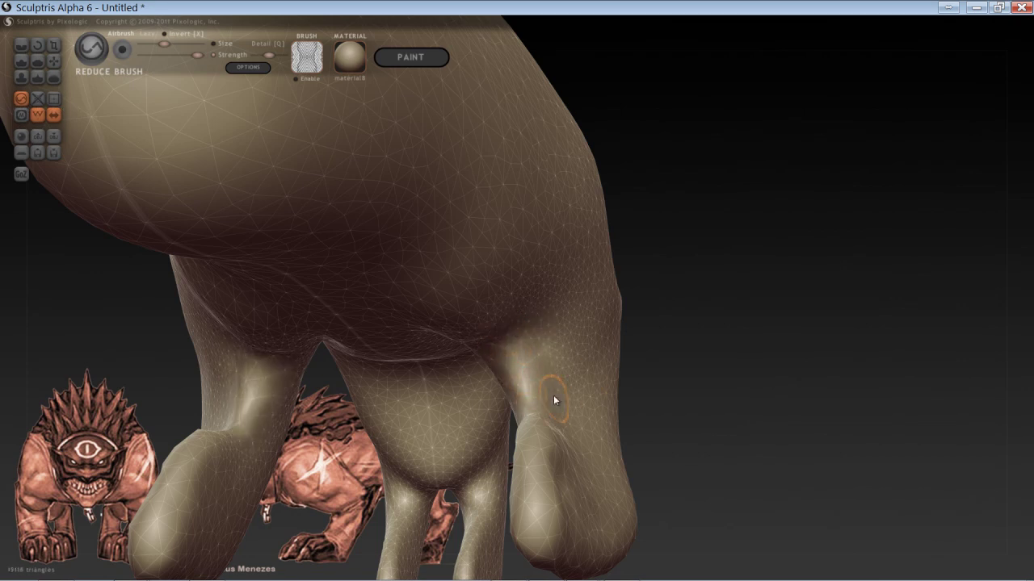
pyautogui.moveTo(708, 353); pyautogui.dragTo(603, 275)
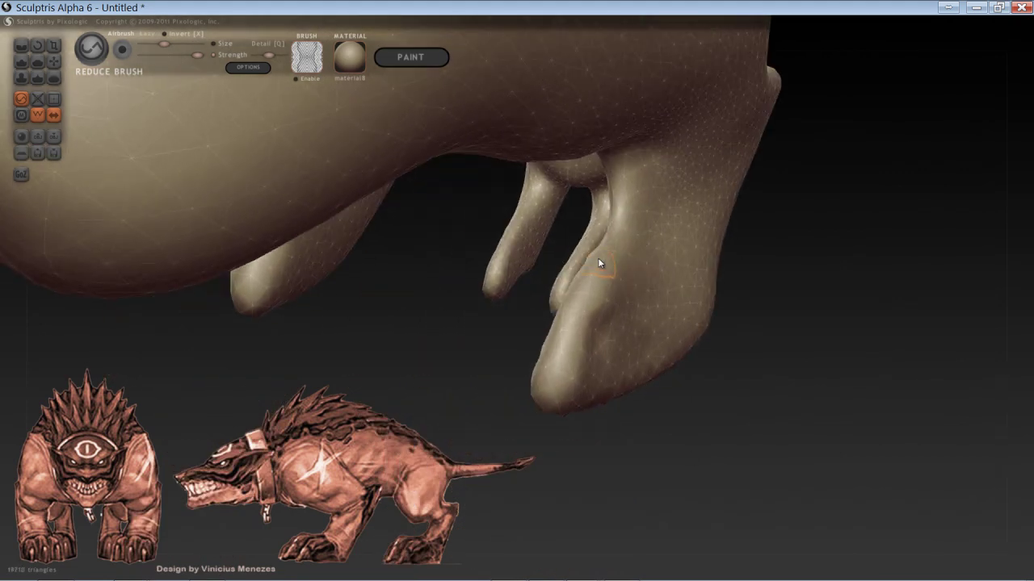
pyautogui.moveTo(662, 233)
pyautogui.mouseDown()
pyautogui.moveTo(660, 154)
pyautogui.moveTo(653, 224)
pyautogui.mouseUp()
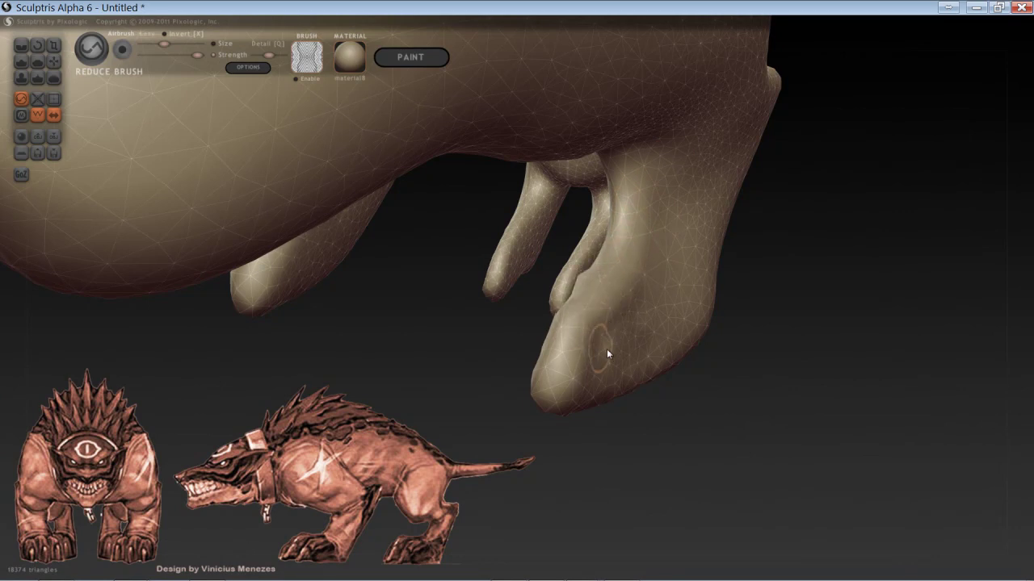
pyautogui.moveTo(689, 329)
pyautogui.mouseDown()
pyautogui.moveTo(611, 330)
pyautogui.moveTo(696, 324)
pyautogui.mouseUp()
pyautogui.scroll(-5, 788, 273)
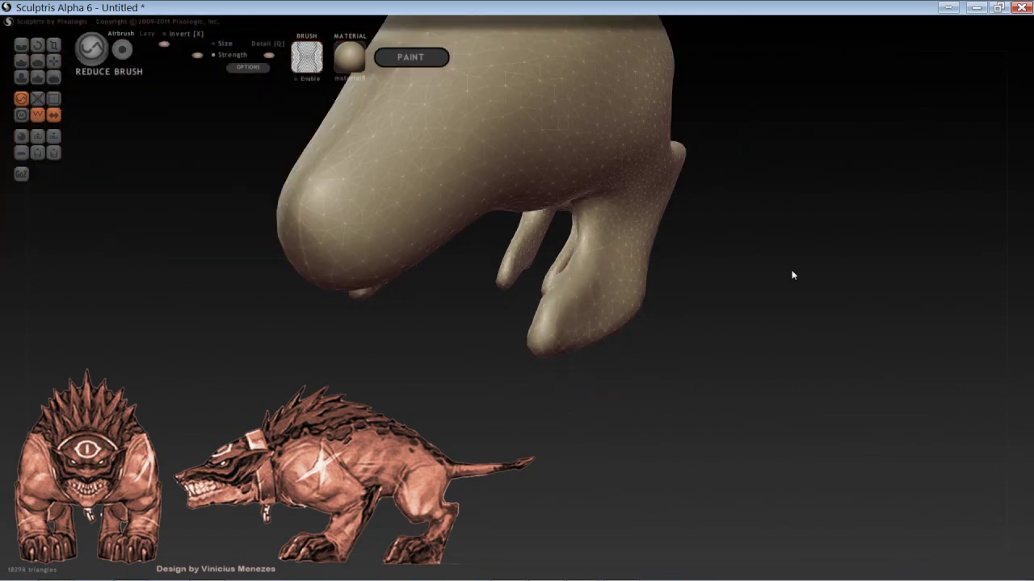
pyautogui.keyDown('alt'); pyautogui.moveTo(746, 296); pyautogui.dragTo(692, 376); pyautogui.keyUp('alt')
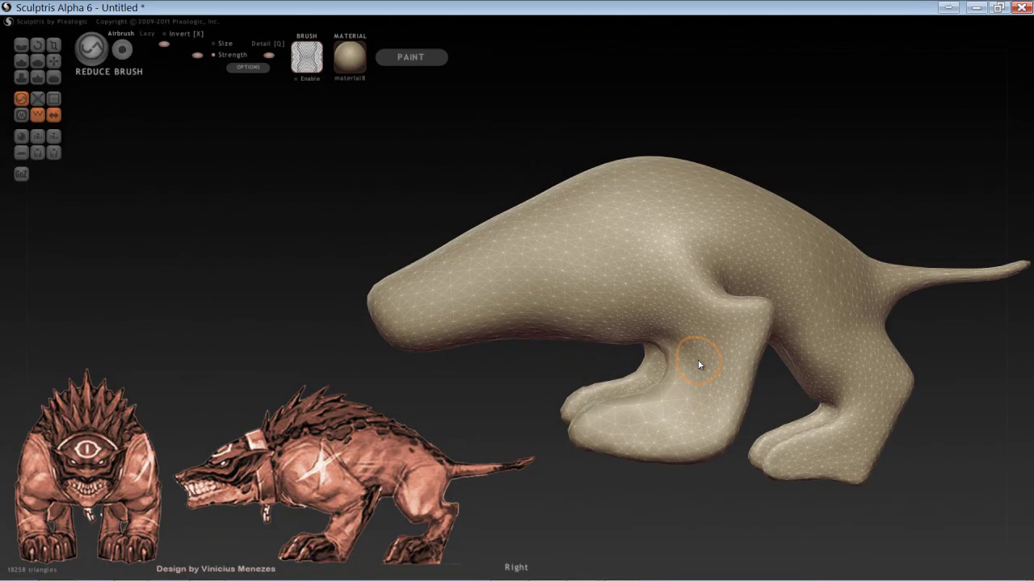
pyautogui.press('w')
pyautogui.moveTo(562, 389); pyautogui.dragTo(484, 344)
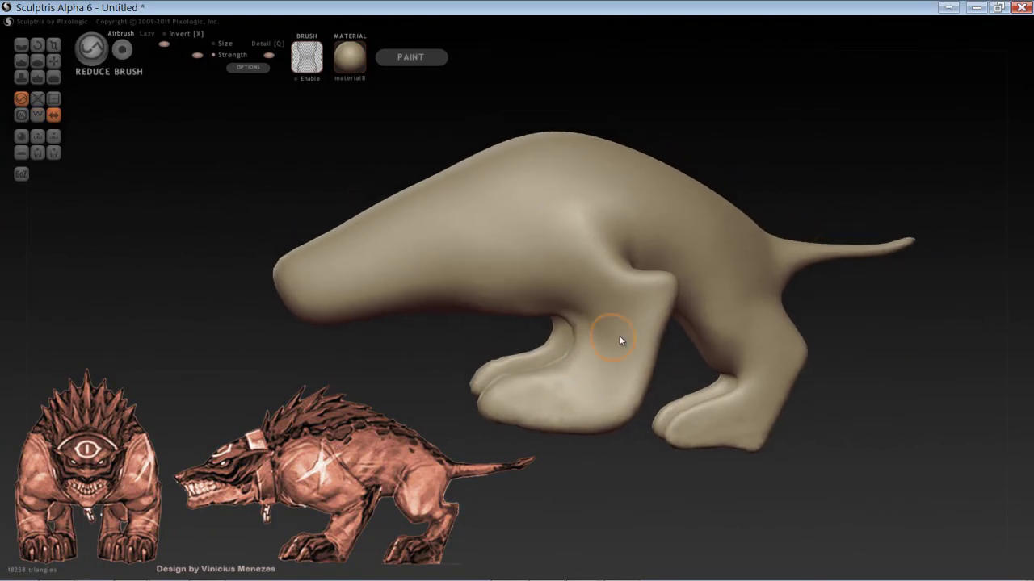
# Step: Build up the shoulder muscle above the front leg and the hind thigh with a larger Draw brush
pyautogui.click(21, 62)
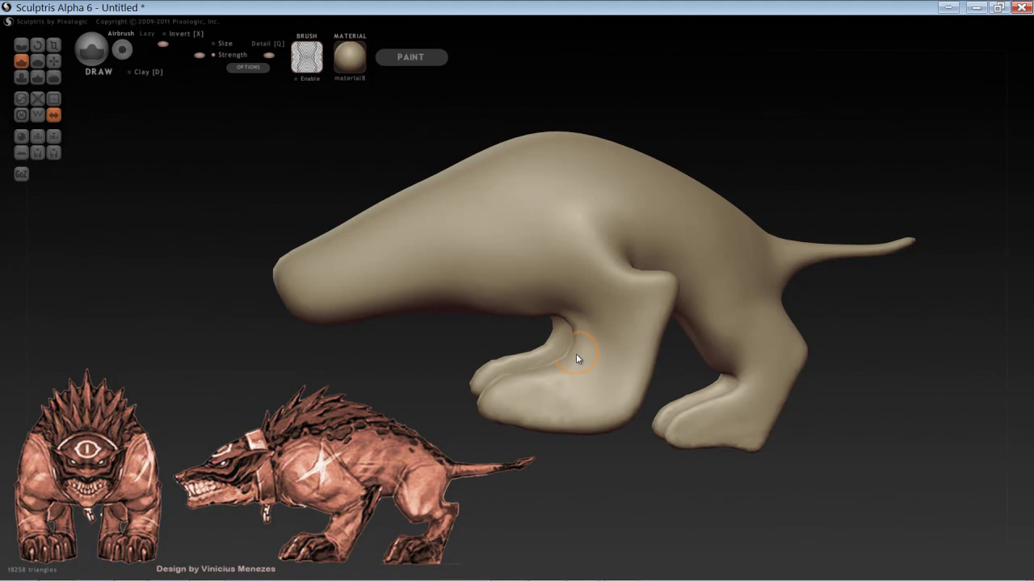
pyautogui.moveTo(455, 354); pyautogui.dragTo(470, 345)
pyautogui.scroll(2, 884, 344)
pyautogui.scroll(2, 888, 335)
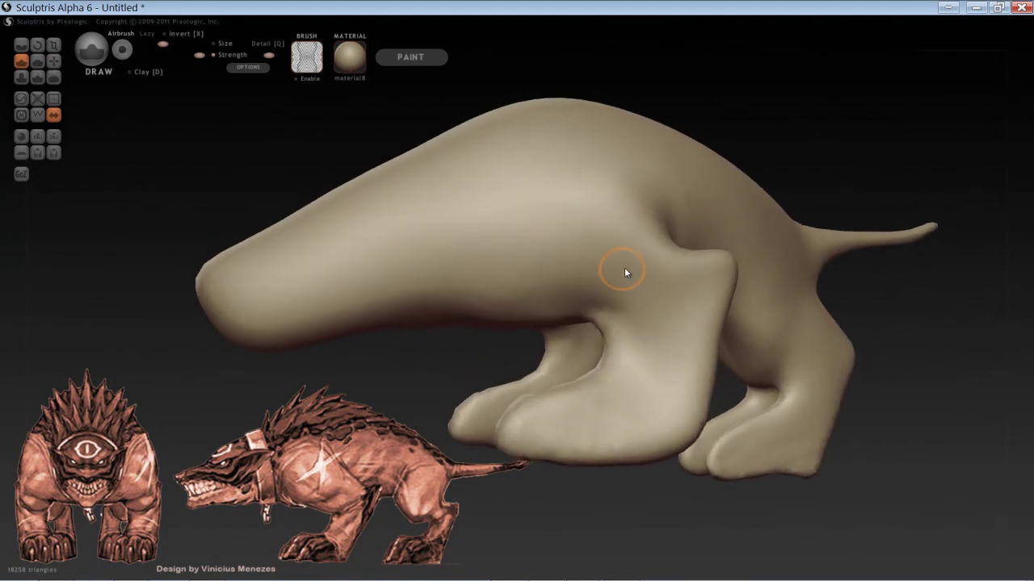
pyautogui.press('space')
pyautogui.moveTo(608, 304); pyautogui.dragTo(547, 274)
pyautogui.press('space')
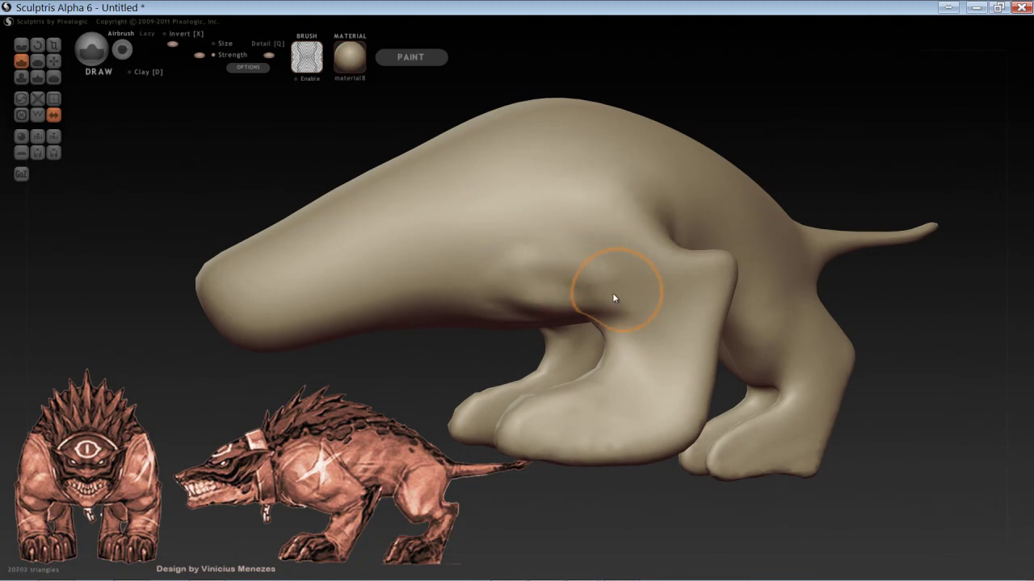
pyautogui.moveTo(509, 235)
pyautogui.mouseDown()
pyautogui.moveTo(541, 213)
pyautogui.moveTo(611, 205)
pyautogui.moveTo(590, 230)
pyautogui.moveTo(615, 228)
pyautogui.moveTo(527, 223)
pyautogui.moveTo(600, 277)
pyautogui.moveTo(590, 279)
pyautogui.mouseUp()
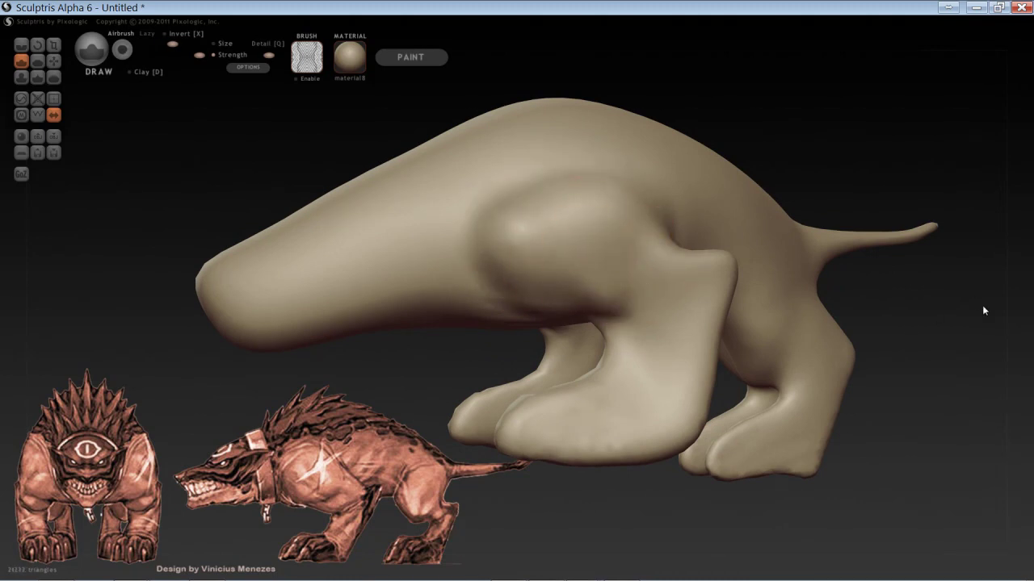
pyautogui.moveTo(986, 306)
pyautogui.mouseDown()
pyautogui.moveTo(903, 315)
pyautogui.moveTo(798, 289)
pyautogui.moveTo(787, 258)
pyautogui.moveTo(819, 251)
pyautogui.moveTo(805, 280)
pyautogui.mouseUp()
pyautogui.moveTo(840, 365)
pyautogui.mouseDown()
pyautogui.moveTo(861, 302)
pyautogui.moveTo(863, 337)
pyautogui.moveTo(789, 323)
pyautogui.moveTo(789, 369)
pyautogui.mouseUp()
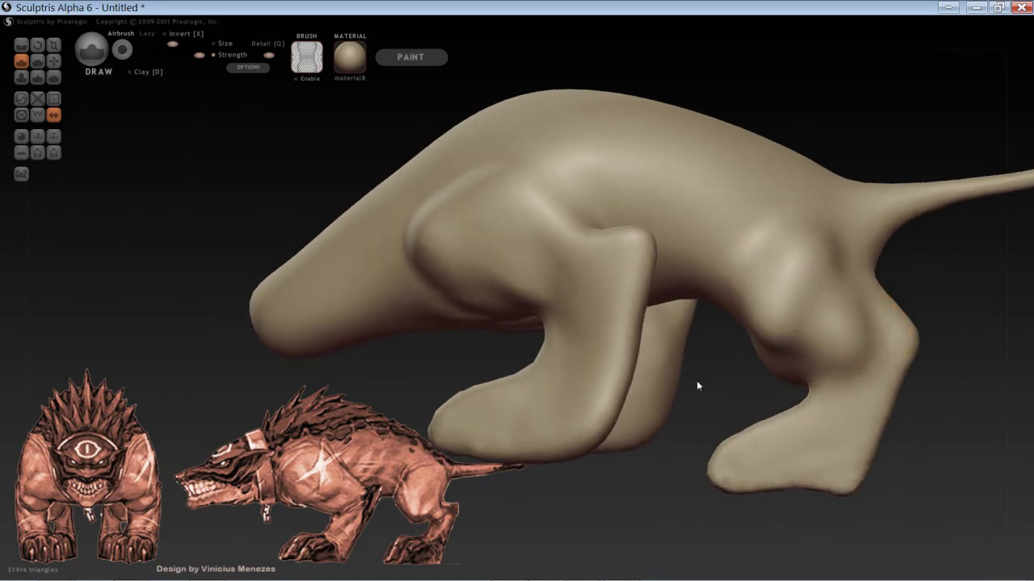
# Step: Build up a raised strip in the gap between the hind legs beneath the tail with a smaller Draw brush
pyautogui.moveTo(697, 386)
pyautogui.mouseDown(button='right')
pyautogui.moveTo(817, 323)
pyautogui.moveTo(838, 337)
pyautogui.moveTo(790, 196)
pyautogui.moveTo(589, 264)
pyautogui.moveTo(657, 320)
pyautogui.mouseUp(button='right')
pyautogui.scroll(-3, 816, 243)
pyautogui.moveTo(824, 207)
pyautogui.mouseDown(button='right')
pyautogui.moveTo(801, 295)
pyautogui.moveTo(757, 277)
pyautogui.moveTo(787, 427)
pyautogui.moveTo(797, 367)
pyautogui.moveTo(770, 406)
pyautogui.moveTo(773, 355)
pyautogui.moveTo(776, 365)
pyautogui.moveTo(546, 248)
pyautogui.moveTo(778, 323)
pyautogui.moveTo(729, 348)
pyautogui.mouseUp(button='right')
pyautogui.scroll(5, 748, 422)
pyautogui.keyDown('shift'); pyautogui.moveTo(783, 329); pyautogui.dragTo(794, 247); pyautogui.keyUp('shift')
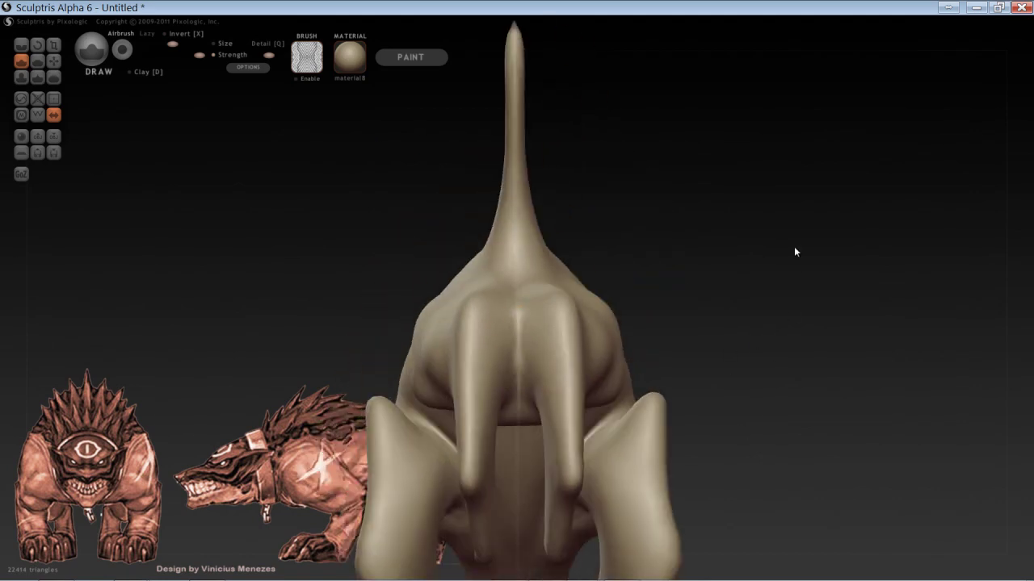
pyautogui.press('space')
pyautogui.moveTo(547, 342); pyautogui.dragTo(522, 358)
pyautogui.moveTo(521, 317)
pyautogui.mouseDown()
pyautogui.moveTo(519, 369)
pyautogui.moveTo(515, 319)
pyautogui.moveTo(510, 358)
pyautogui.moveTo(522, 300)
pyautogui.moveTo(519, 422)
pyautogui.mouseUp()
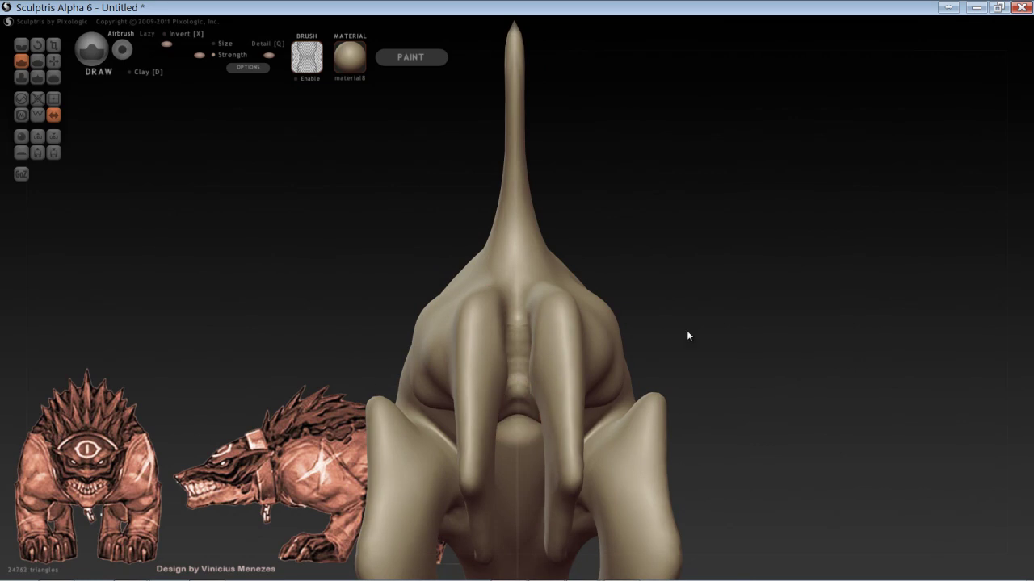
pyautogui.moveTo(686, 330); pyautogui.dragTo(642, 284)
pyautogui.moveTo(541, 358)
pyautogui.mouseDown()
pyautogui.moveTo(519, 299)
pyautogui.moveTo(532, 324)
pyautogui.mouseUp()
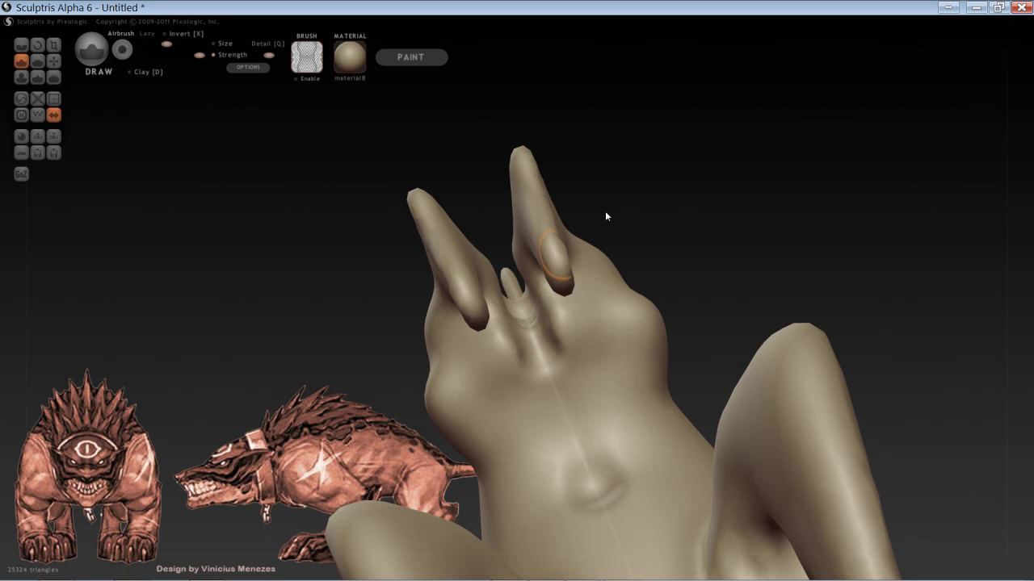
# Step: Add more volume along the crotch ridge from the tail base toward the belly with the Draw brush
pyautogui.moveTo(604, 212); pyautogui.dragTo(602, 355)
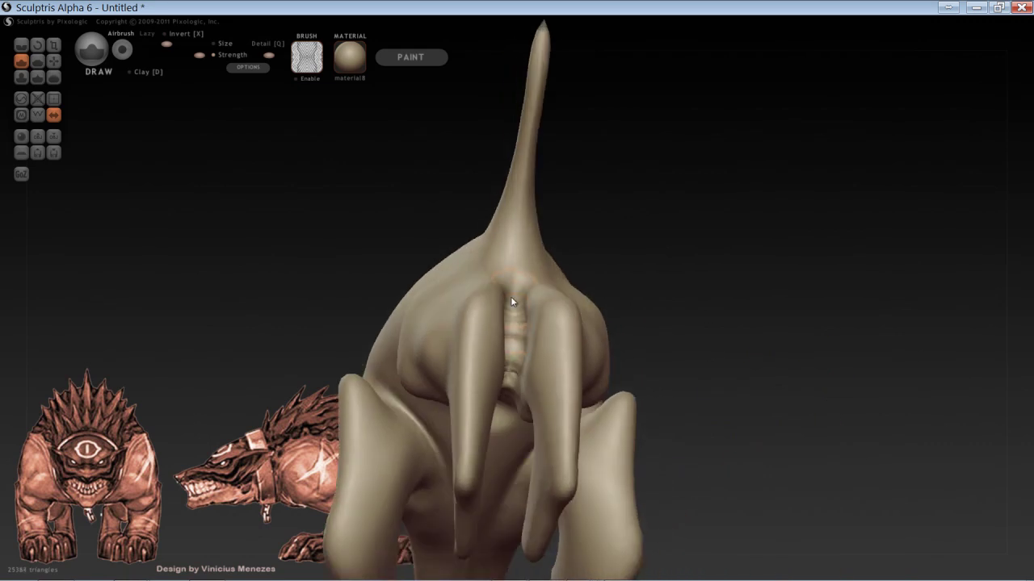
pyautogui.moveTo(511, 297); pyautogui.dragTo(514, 364)
pyautogui.moveTo(600, 311)
pyautogui.mouseDown()
pyautogui.moveTo(669, 227)
pyautogui.moveTo(553, 355)
pyautogui.moveTo(542, 424)
pyautogui.moveTo(527, 339)
pyautogui.mouseUp()
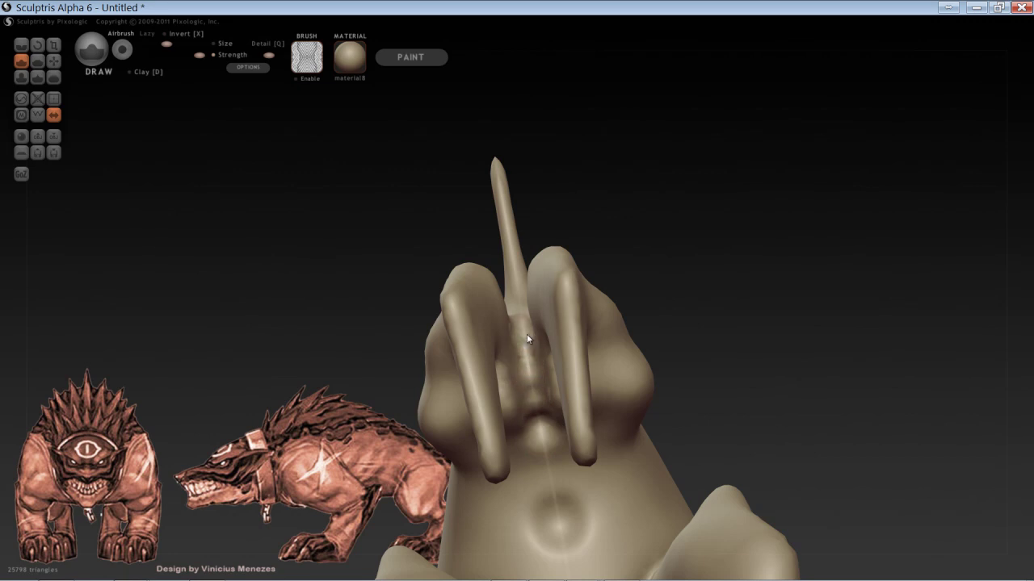
pyautogui.moveTo(539, 410); pyautogui.dragTo(526, 350)
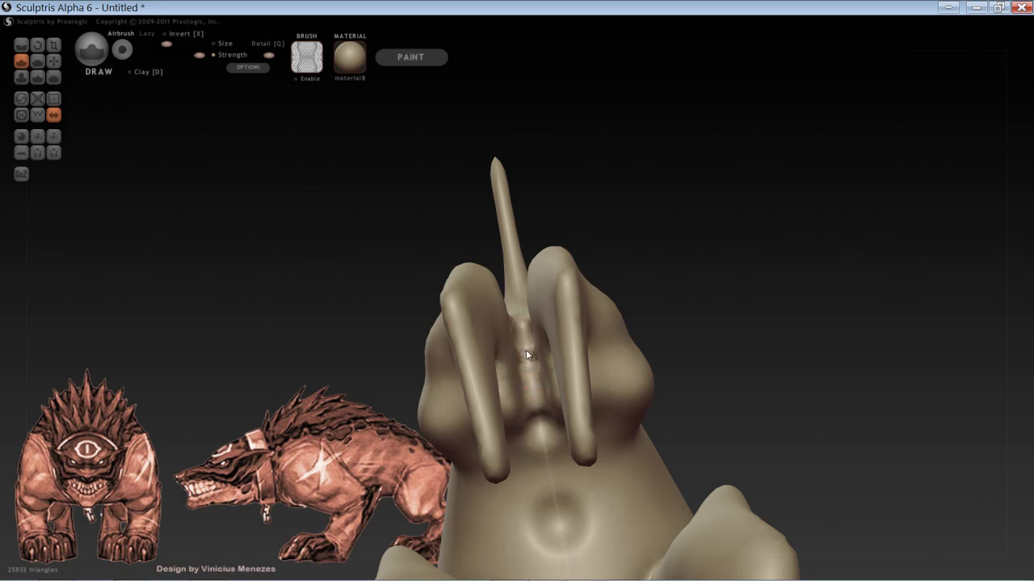
pyautogui.moveTo(658, 289); pyautogui.dragTo(684, 245)
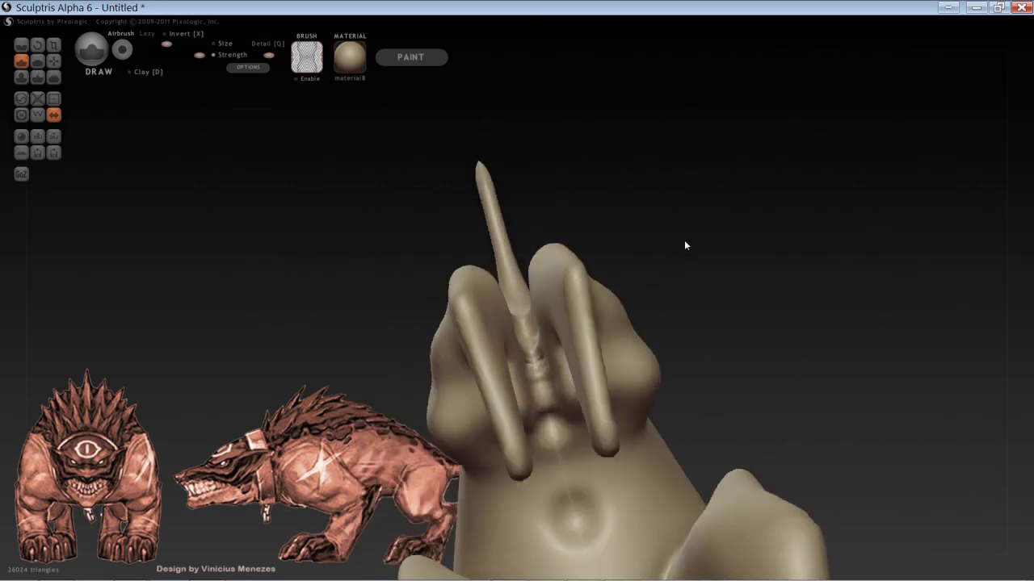
# Step: Pull the outer sides of the hind paws outward with a small Grab brush
pyautogui.moveTo(725, 324); pyautogui.dragTo(695, 223)
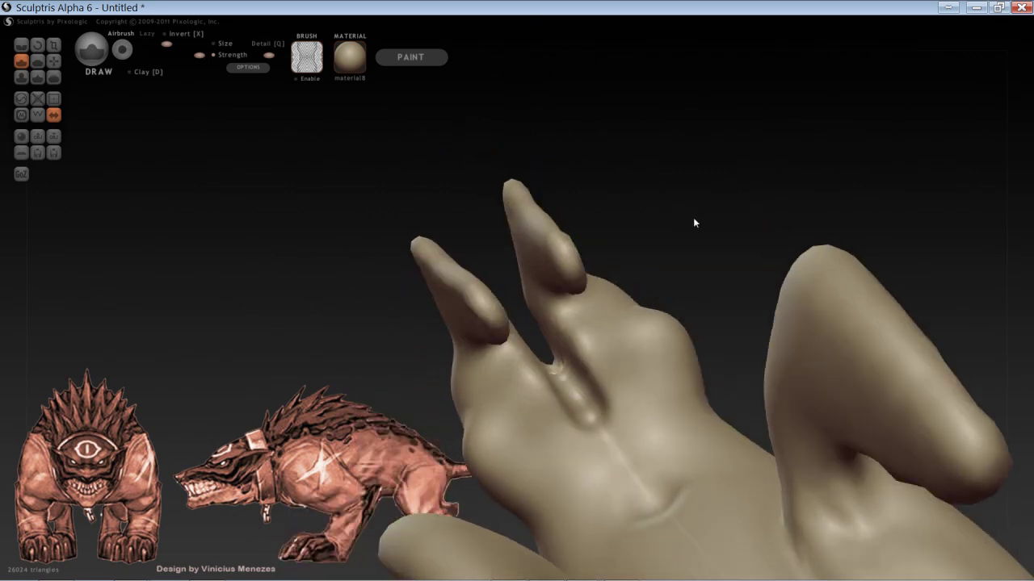
pyautogui.moveTo(554, 389)
pyautogui.mouseDown()
pyautogui.moveTo(544, 370)
pyautogui.moveTo(565, 411)
pyautogui.moveTo(619, 453)
pyautogui.moveTo(662, 513)
pyautogui.mouseUp()
pyautogui.moveTo(542, 322)
pyautogui.mouseDown()
pyautogui.moveTo(642, 261)
pyautogui.moveTo(737, 535)
pyautogui.moveTo(780, 427)
pyautogui.moveTo(750, 415)
pyautogui.moveTo(658, 418)
pyautogui.moveTo(711, 411)
pyautogui.moveTo(741, 393)
pyautogui.moveTo(687, 337)
pyautogui.moveTo(704, 326)
pyautogui.mouseUp()
pyautogui.press('6')
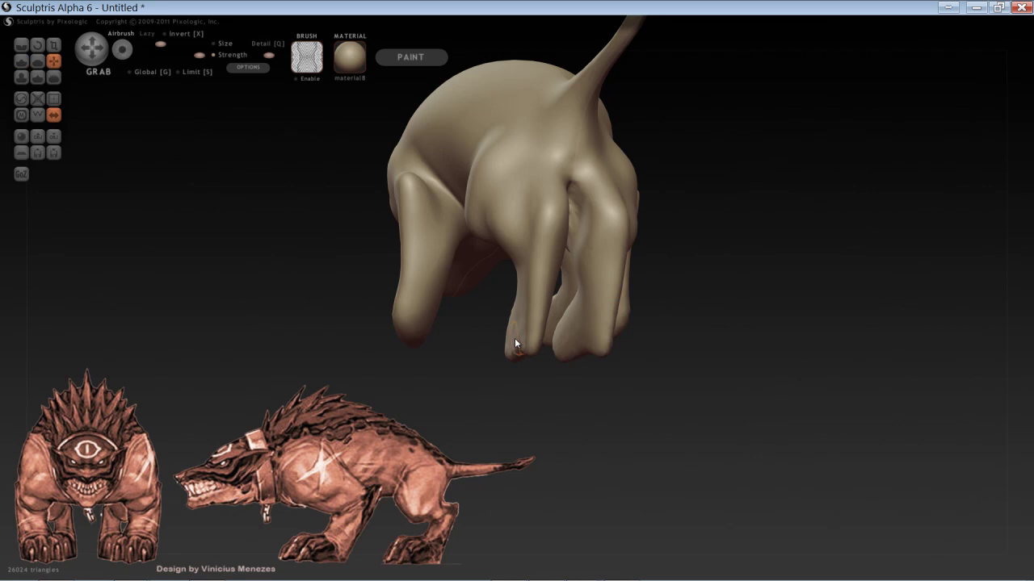
pyautogui.moveTo(507, 339)
pyautogui.mouseDown()
pyautogui.moveTo(477, 340)
pyautogui.moveTo(503, 326)
pyautogui.mouseUp()
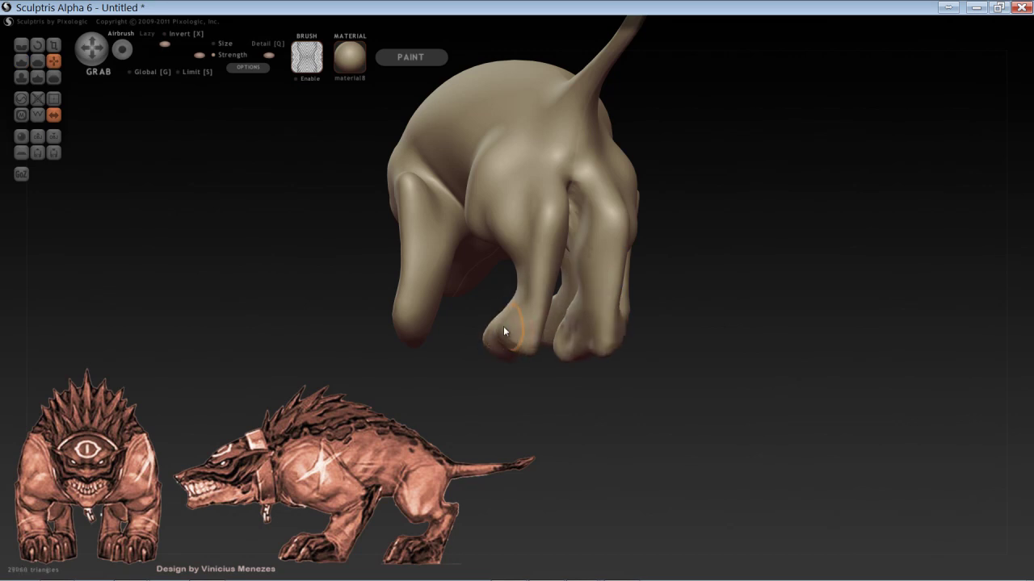
pyautogui.moveTo(554, 393)
pyautogui.mouseDown()
pyautogui.moveTo(591, 382)
pyautogui.moveTo(587, 351)
pyautogui.mouseUp()
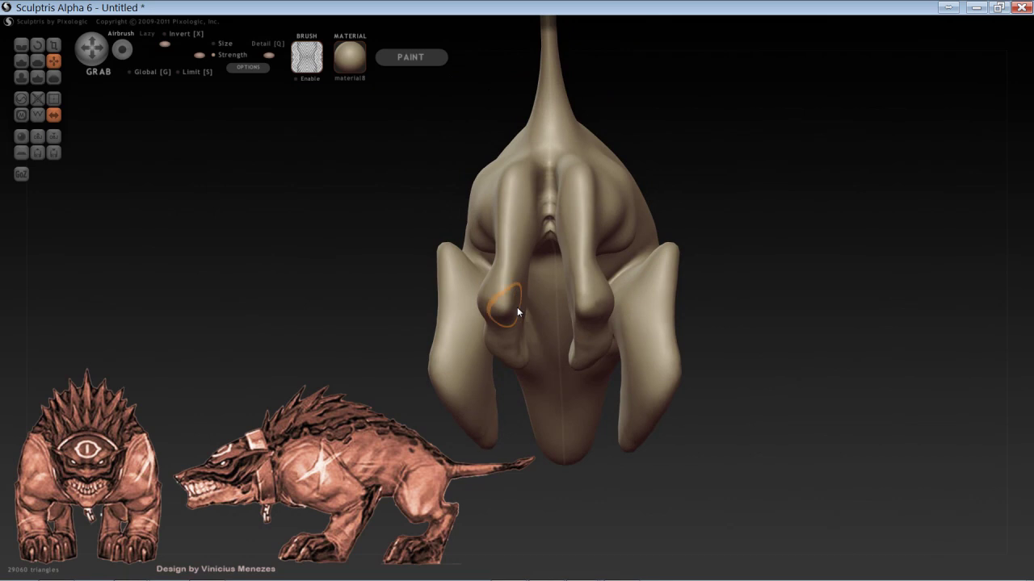
# Step: Widen the inner sides of the hind paws and their heels toward the body's centre line with the Grab brush
pyautogui.moveTo(517, 308); pyautogui.dragTo(527, 306)
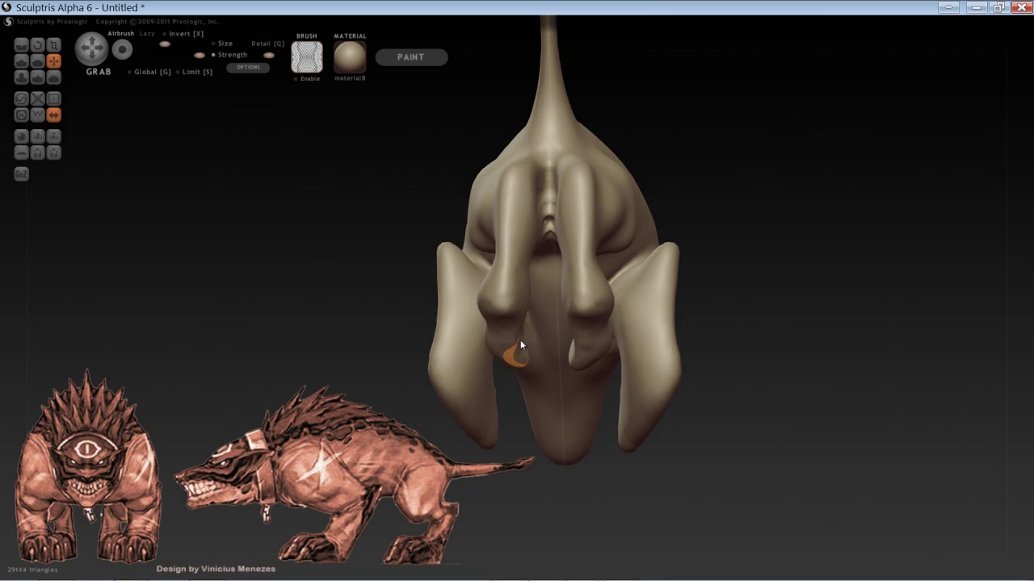
pyautogui.moveTo(520, 340); pyautogui.dragTo(527, 339)
pyautogui.moveTo(416, 327)
pyautogui.mouseDown()
pyautogui.moveTo(362, 312)
pyautogui.moveTo(443, 294)
pyautogui.mouseUp()
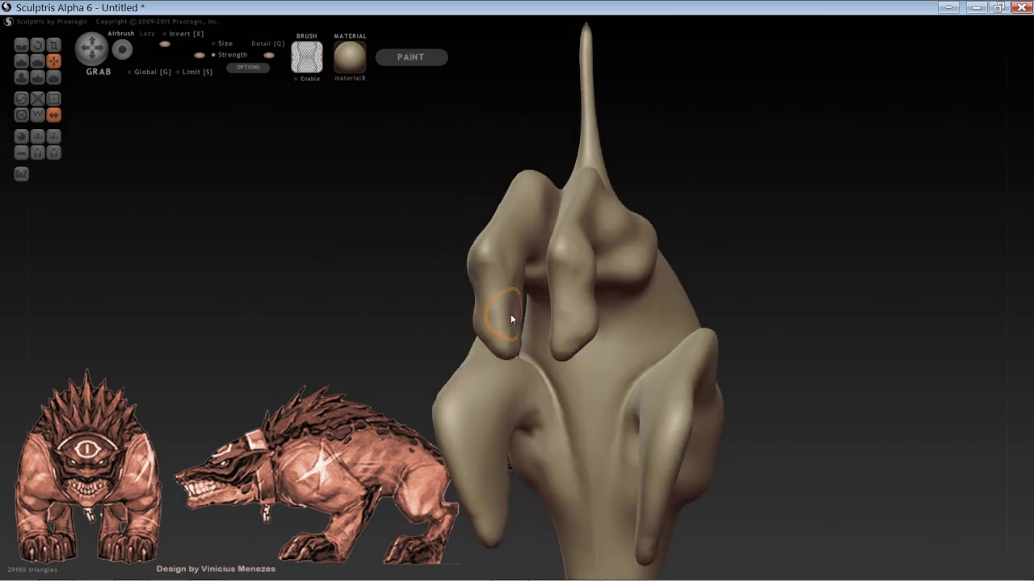
pyautogui.moveTo(511, 315); pyautogui.dragTo(522, 311)
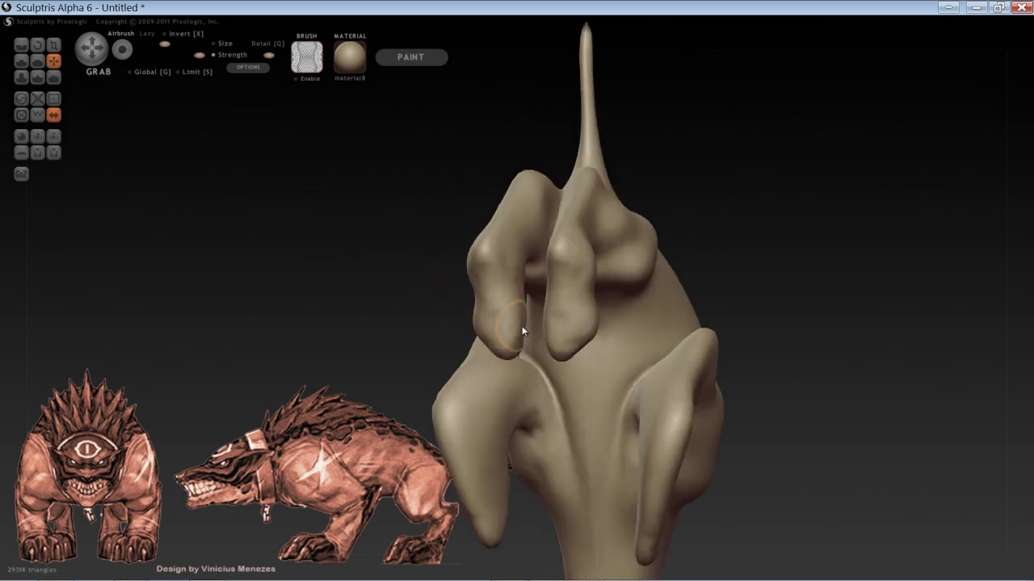
# Step: Widen the front paws and pull them outward with a larger Grab brush
pyautogui.moveTo(372, 327); pyautogui.dragTo(606, 278)
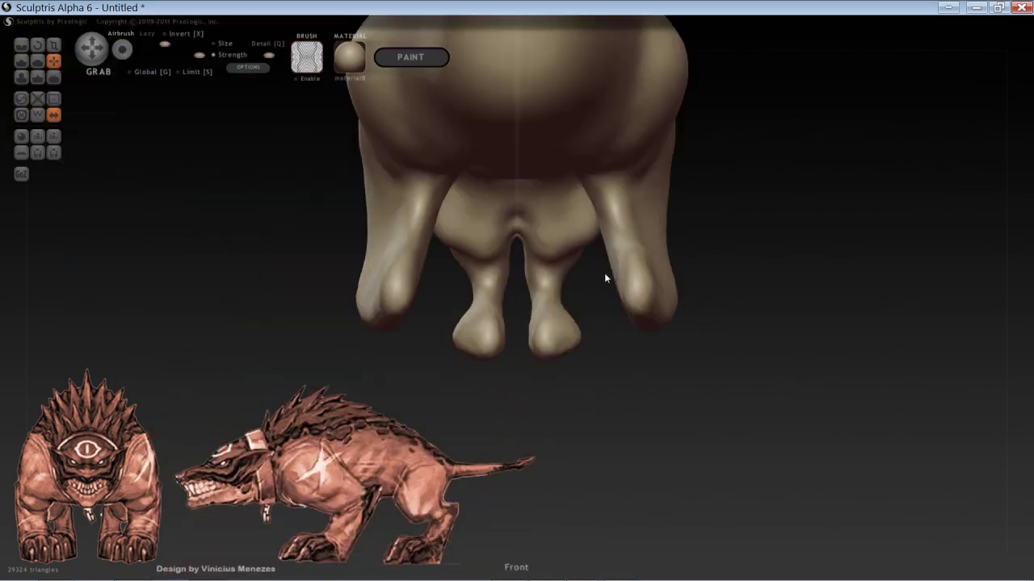
pyautogui.press('space')
pyautogui.moveTo(711, 267)
pyautogui.mouseDown()
pyautogui.moveTo(729, 286)
pyautogui.moveTo(697, 400)
pyautogui.mouseUp()
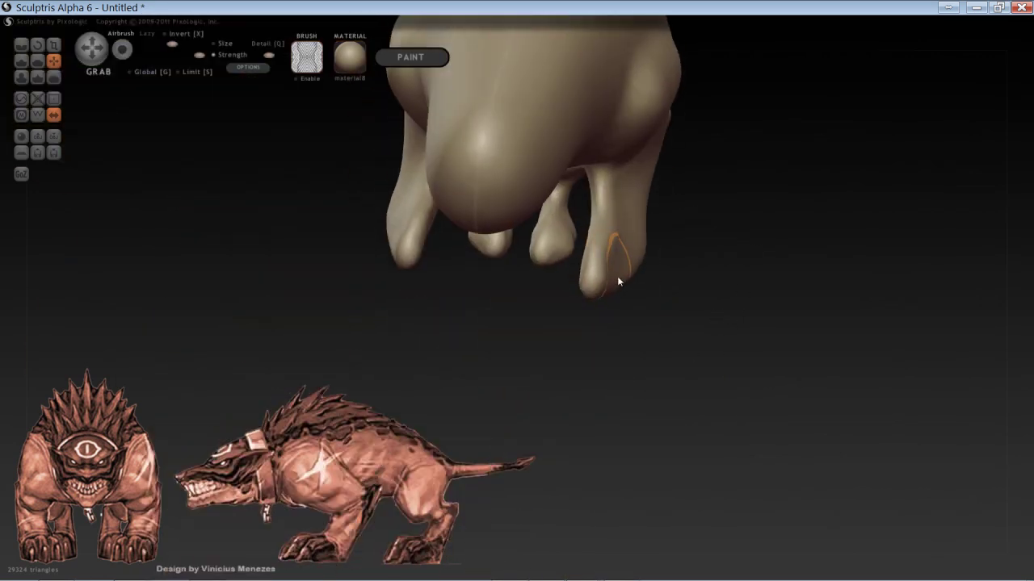
pyautogui.moveTo(619, 282); pyautogui.dragTo(748, 298)
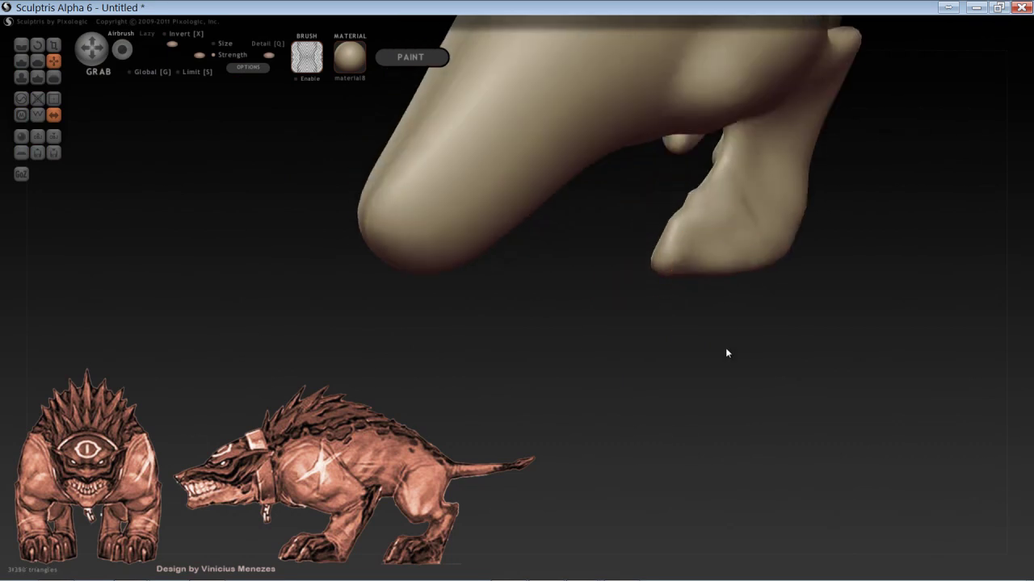
pyautogui.moveTo(727, 353)
pyautogui.mouseDown()
pyautogui.moveTo(720, 162)
pyautogui.moveTo(779, 256)
pyautogui.moveTo(734, 184)
pyautogui.moveTo(653, 302)
pyautogui.moveTo(589, 277)
pyautogui.moveTo(650, 273)
pyautogui.moveTo(636, 261)
pyautogui.mouseUp()
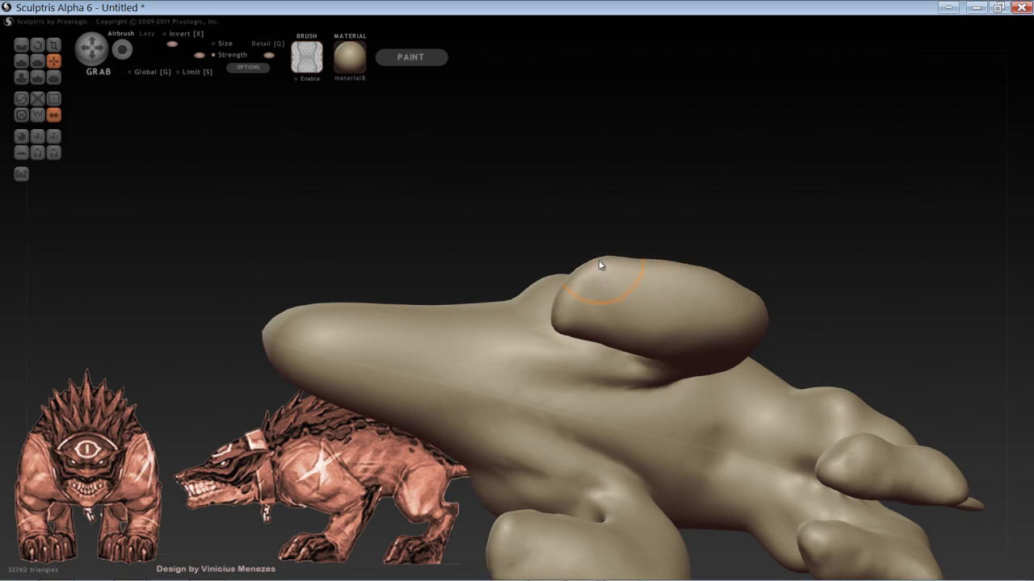
pyautogui.moveTo(620, 201); pyautogui.dragTo(743, 369)
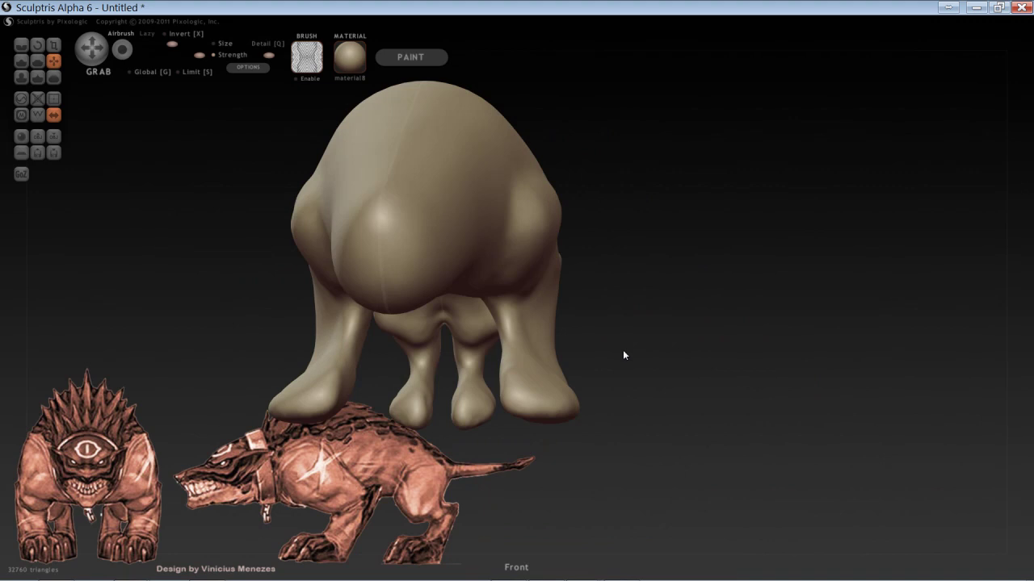
# Step: Raise the top of the front paws' toes and push the front edge of the lower front legs back with the Grab brush
pyautogui.moveTo(623, 352)
pyautogui.mouseDown()
pyautogui.moveTo(575, 375)
pyautogui.moveTo(557, 370)
pyautogui.mouseUp()
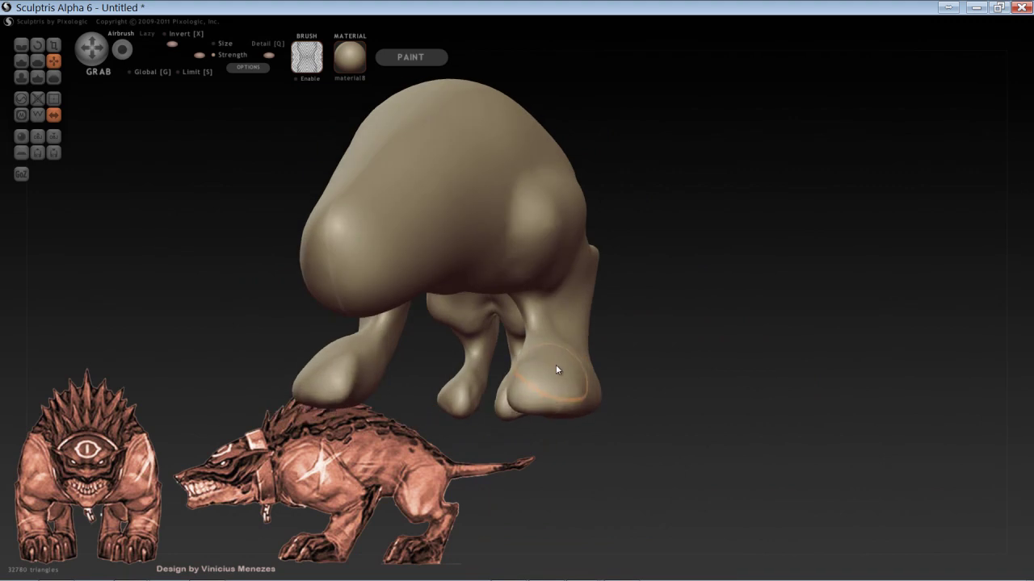
pyautogui.moveTo(697, 353)
pyautogui.mouseDown()
pyautogui.moveTo(594, 343)
pyautogui.moveTo(638, 356)
pyautogui.mouseUp()
pyautogui.keyDown('shift'); pyautogui.moveTo(616, 471); pyautogui.dragTo(603, 396); pyautogui.keyUp('shift')
pyautogui.moveTo(652, 356); pyautogui.dragTo(652, 366)
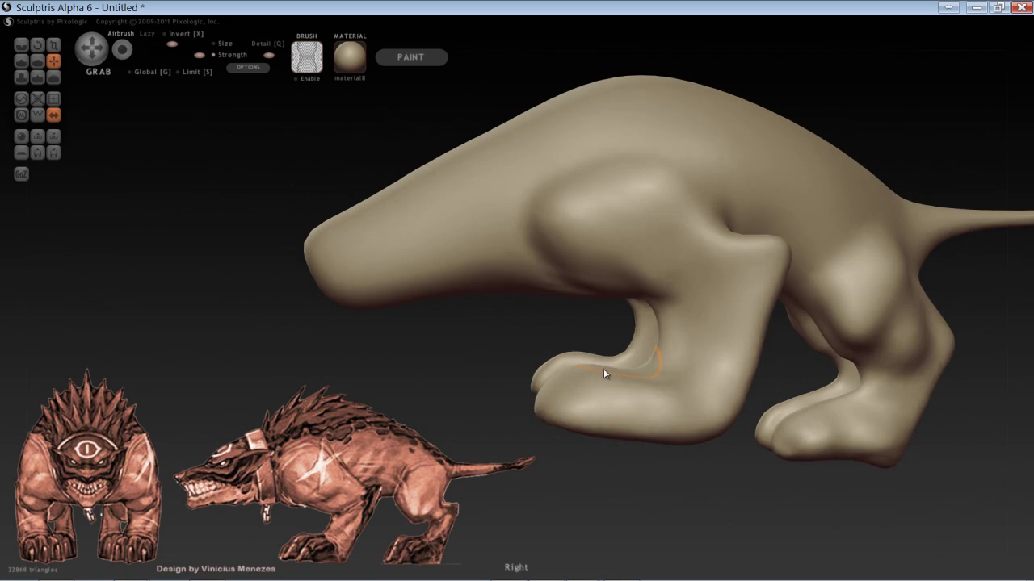
pyautogui.moveTo(574, 374); pyautogui.dragTo(568, 358)
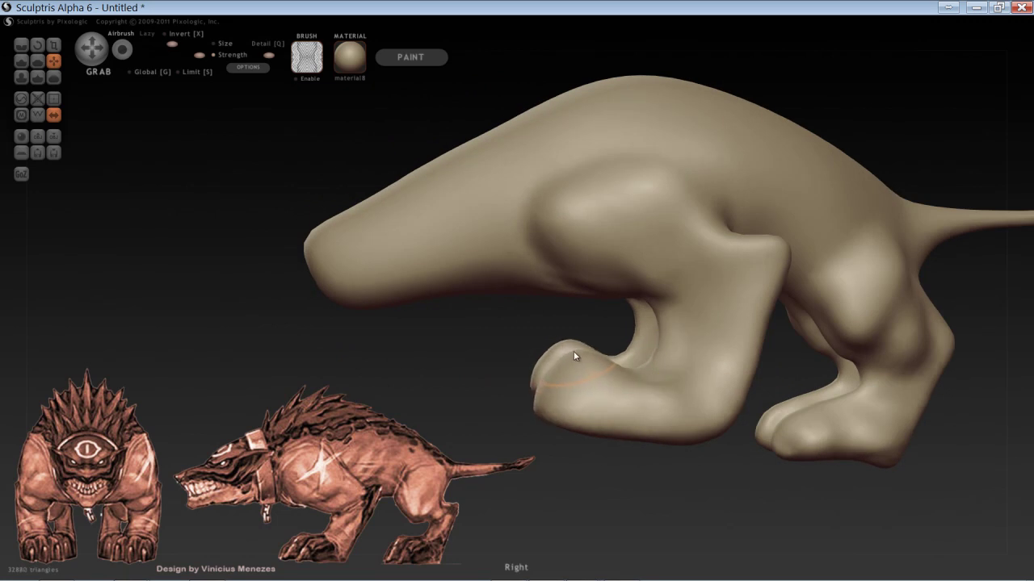
pyautogui.moveTo(685, 481); pyautogui.dragTo(657, 467)
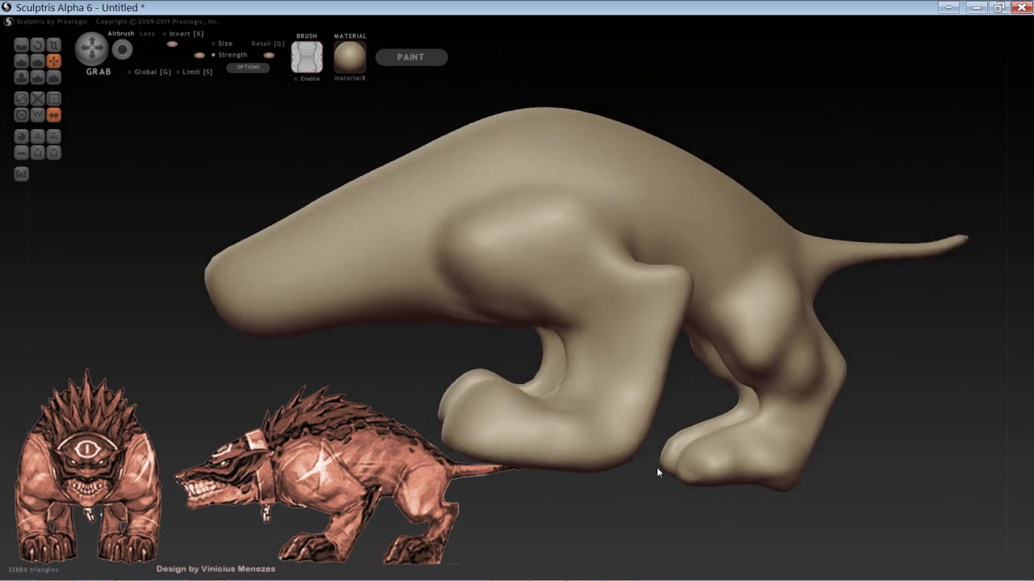
pyautogui.moveTo(610, 331)
pyautogui.mouseDown()
pyautogui.moveTo(566, 334)
pyautogui.moveTo(592, 331)
pyautogui.mouseUp()
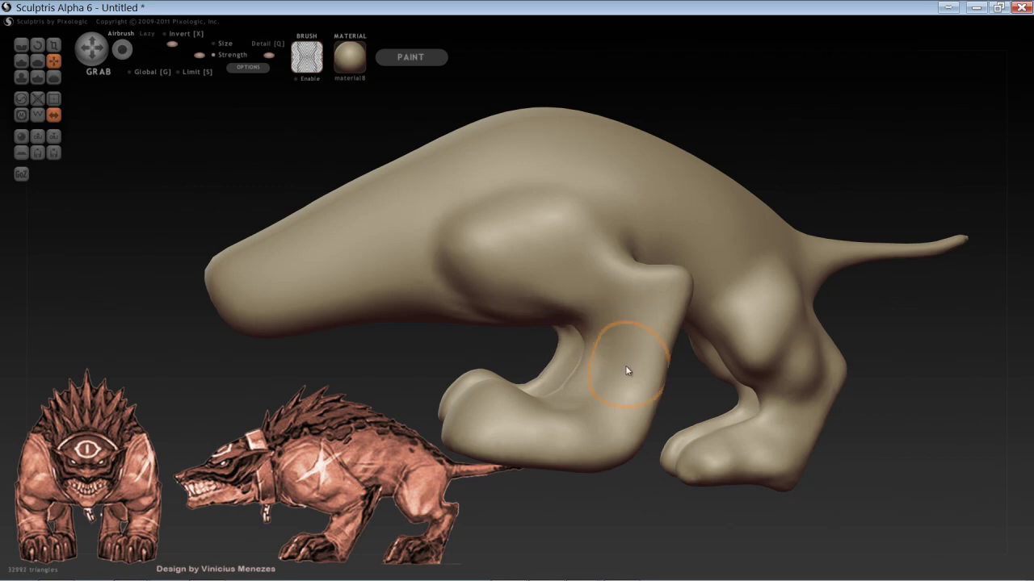
# Step: Fill out the lower front of the hind thigh above the knee with the Grab brush
pyautogui.moveTo(692, 392)
pyautogui.mouseDown()
pyautogui.moveTo(858, 337)
pyautogui.moveTo(770, 334)
pyautogui.moveTo(750, 374)
pyautogui.moveTo(789, 349)
pyautogui.mouseUp()
pyautogui.scroll(3, 795, 392)
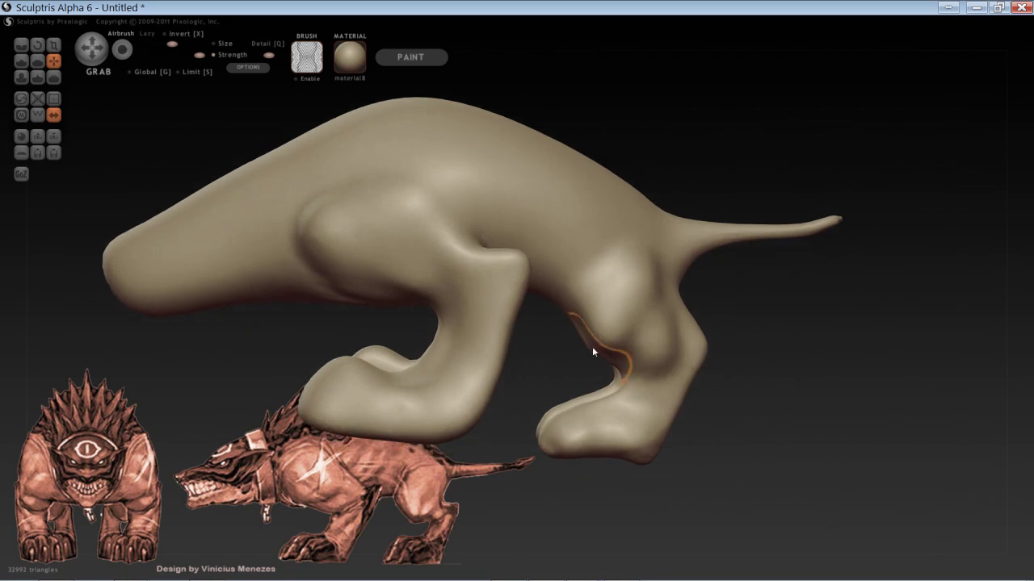
pyautogui.moveTo(808, 315)
pyautogui.mouseDown()
pyautogui.moveTo(814, 284)
pyautogui.moveTo(762, 281)
pyautogui.moveTo(752, 344)
pyautogui.mouseUp()
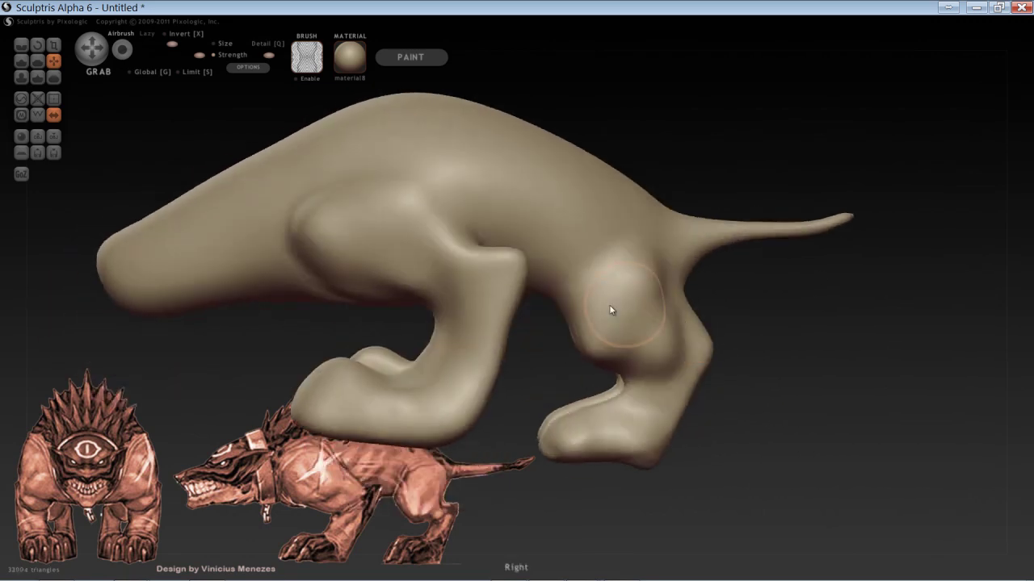
# Step: Spread the hind thighs apart beneath the tail with a larger Grab brush
pyautogui.moveTo(722, 342); pyautogui.dragTo(654, 358)
pyautogui.moveTo(743, 351)
pyautogui.mouseDown()
pyautogui.moveTo(786, 358)
pyautogui.moveTo(762, 371)
pyautogui.moveTo(633, 378)
pyautogui.moveTo(576, 342)
pyautogui.mouseUp()
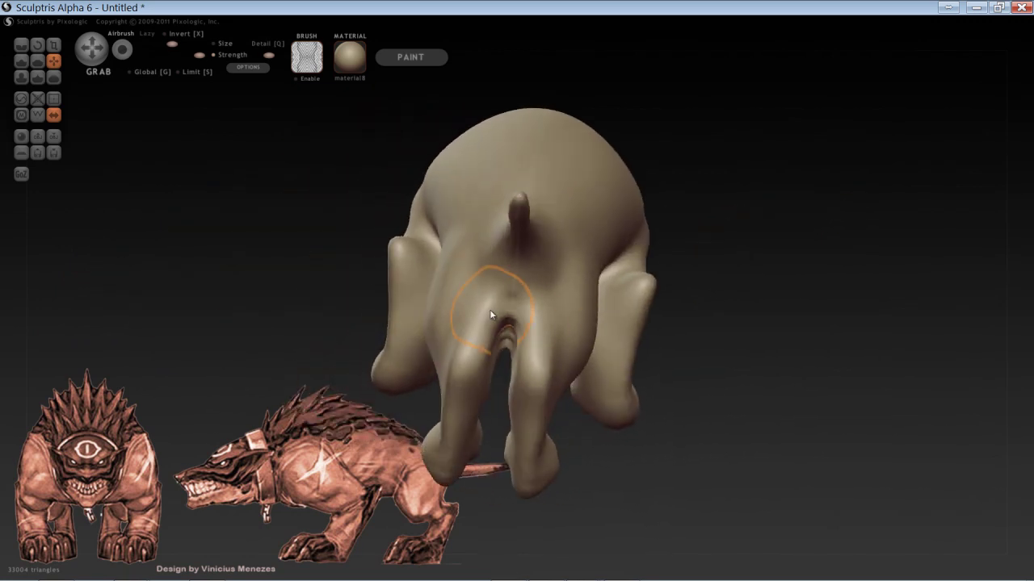
pyautogui.press('space')
pyautogui.moveTo(494, 319)
pyautogui.mouseDown()
pyautogui.moveTo(490, 304)
pyautogui.moveTo(478, 323)
pyautogui.moveTo(491, 322)
pyautogui.moveTo(475, 346)
pyautogui.moveTo(491, 364)
pyautogui.moveTo(492, 353)
pyautogui.moveTo(477, 372)
pyautogui.moveTo(484, 379)
pyautogui.moveTo(500, 355)
pyautogui.moveTo(469, 324)
pyautogui.mouseUp()
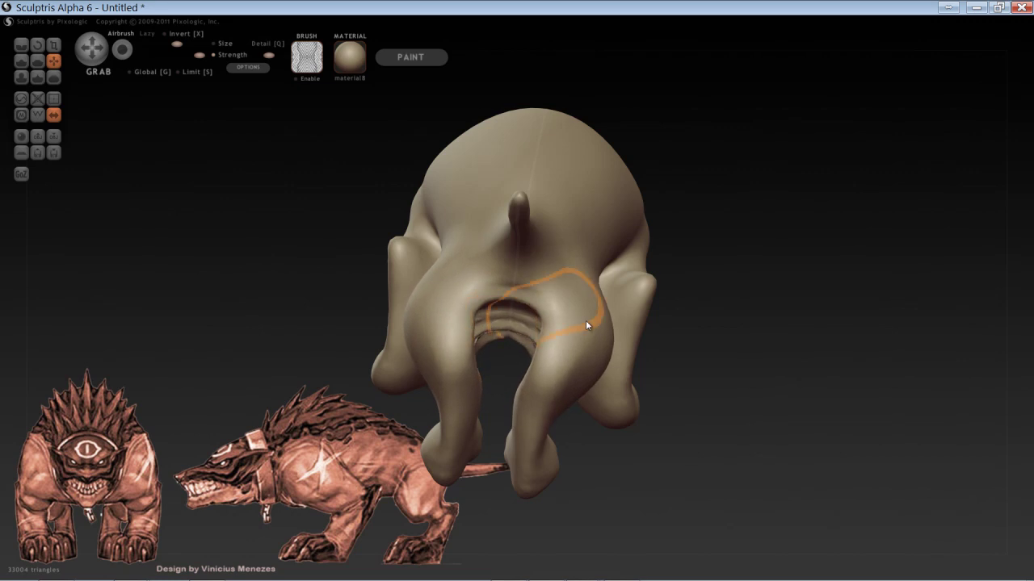
# Step: Turn on the wireframe, thin out the dense triangles between the hind legs with the Reduce Brush, and hide the wireframe
pyautogui.moveTo(724, 365)
pyautogui.mouseDown()
pyautogui.moveTo(740, 272)
pyautogui.moveTo(602, 280)
pyautogui.mouseUp()
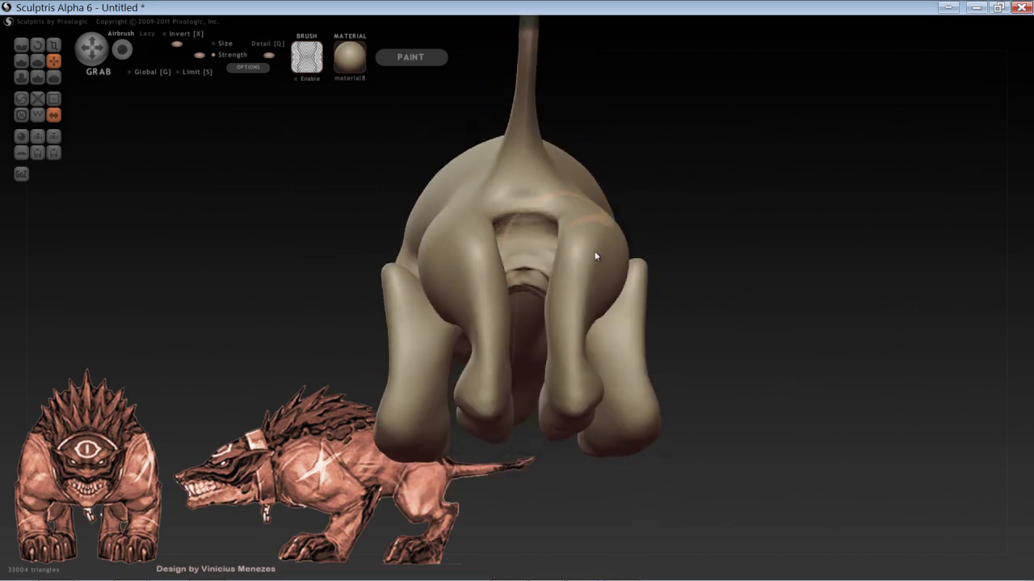
pyautogui.moveTo(670, 226)
pyautogui.mouseDown()
pyautogui.moveTo(766, 188)
pyautogui.moveTo(824, 231)
pyautogui.moveTo(812, 268)
pyautogui.mouseUp()
pyautogui.scroll(4, 776, 194)
pyautogui.press('r')
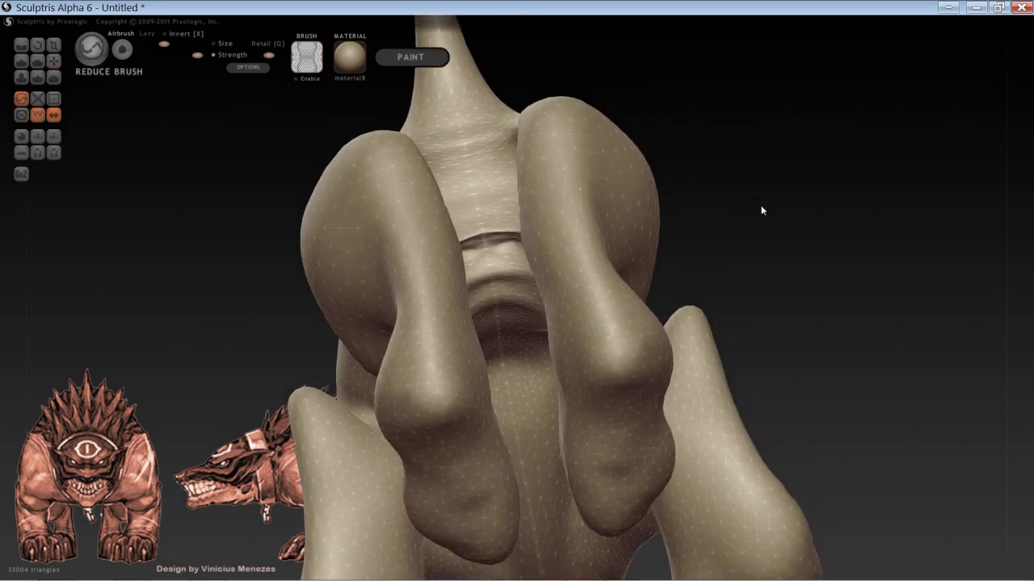
pyautogui.moveTo(761, 209); pyautogui.dragTo(717, 256)
pyautogui.moveTo(496, 173)
pyautogui.mouseDown()
pyautogui.moveTo(535, 173)
pyautogui.moveTo(517, 188)
pyautogui.mouseUp()
pyautogui.moveTo(763, 207)
pyautogui.mouseDown()
pyautogui.moveTo(743, 252)
pyautogui.moveTo(812, 241)
pyautogui.moveTo(803, 278)
pyautogui.mouseUp()
pyautogui.moveTo(464, 147)
pyautogui.mouseDown()
pyautogui.moveTo(463, 81)
pyautogui.moveTo(408, 101)
pyautogui.mouseUp()
pyautogui.moveTo(742, 175); pyautogui.dragTo(667, 328)
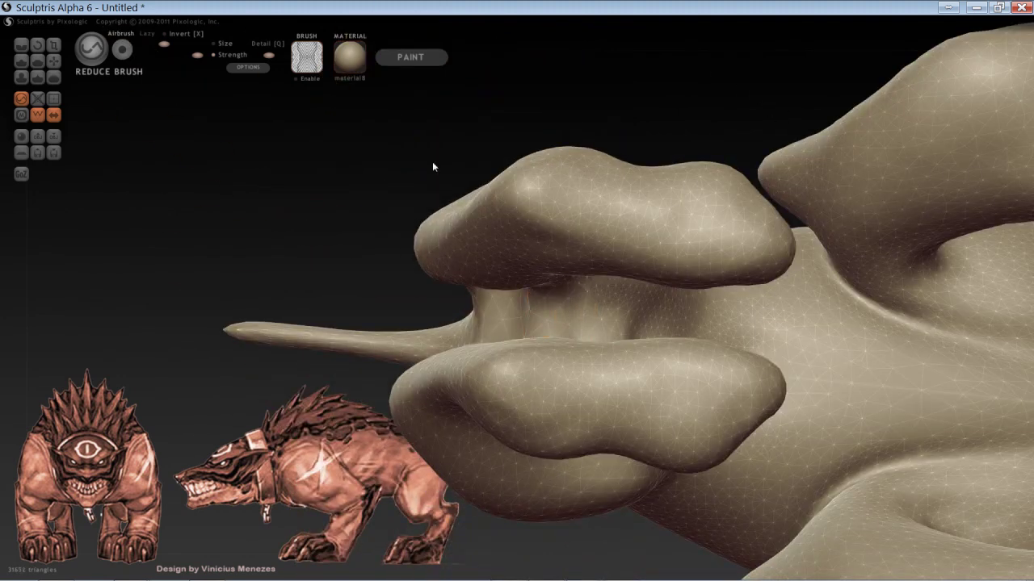
pyautogui.moveTo(432, 167)
pyautogui.mouseDown()
pyautogui.moveTo(555, 325)
pyautogui.moveTo(522, 283)
pyautogui.moveTo(520, 314)
pyautogui.mouseUp()
pyautogui.moveTo(259, 289)
pyautogui.mouseDown()
pyautogui.moveTo(404, 277)
pyautogui.moveTo(425, 289)
pyautogui.moveTo(577, 291)
pyautogui.moveTo(699, 280)
pyautogui.moveTo(751, 263)
pyautogui.moveTo(357, 143)
pyautogui.mouseUp()
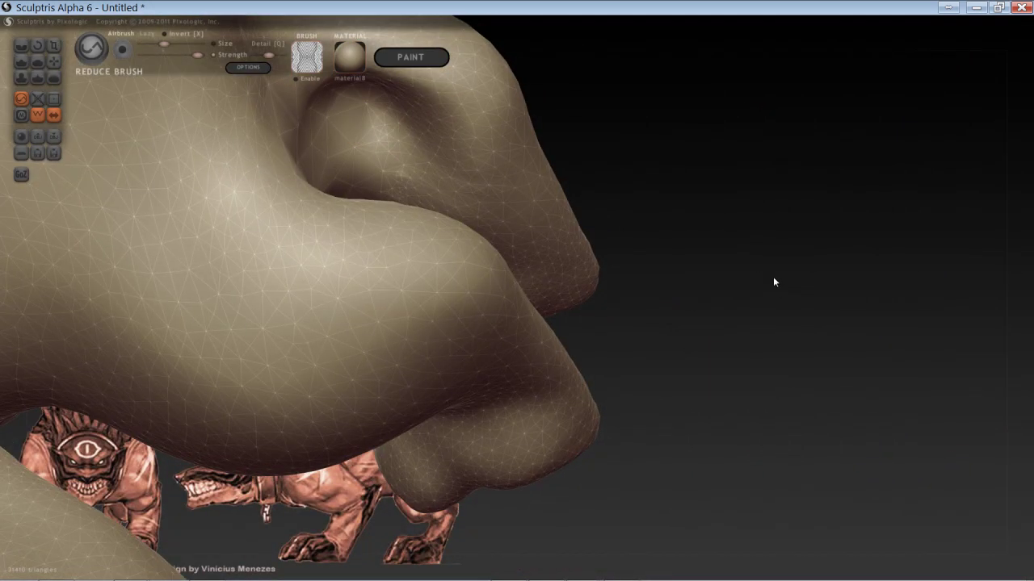
pyautogui.scroll(-6, 775, 258)
# Step: Build up the inner side of the hind thighs below the tail with the Draw brush
pyautogui.moveTo(735, 365)
pyautogui.mouseDown()
pyautogui.moveTo(740, 316)
pyautogui.moveTo(770, 432)
pyautogui.moveTo(599, 397)
pyautogui.mouseUp()
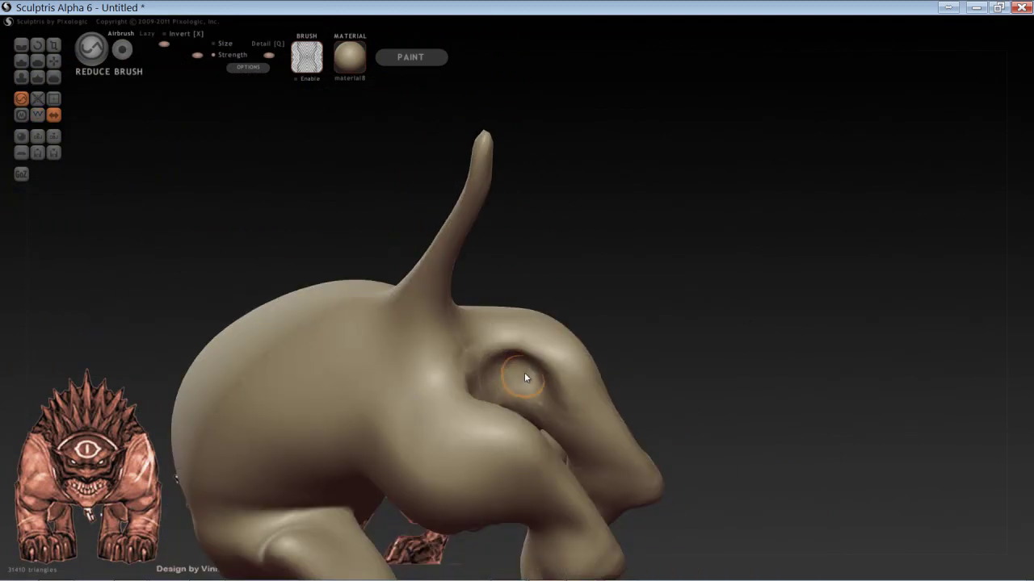
pyautogui.press('4')
pyautogui.moveTo(525, 372)
pyautogui.mouseDown()
pyautogui.moveTo(534, 392)
pyautogui.moveTo(537, 383)
pyautogui.moveTo(504, 367)
pyautogui.moveTo(552, 402)
pyautogui.mouseUp()
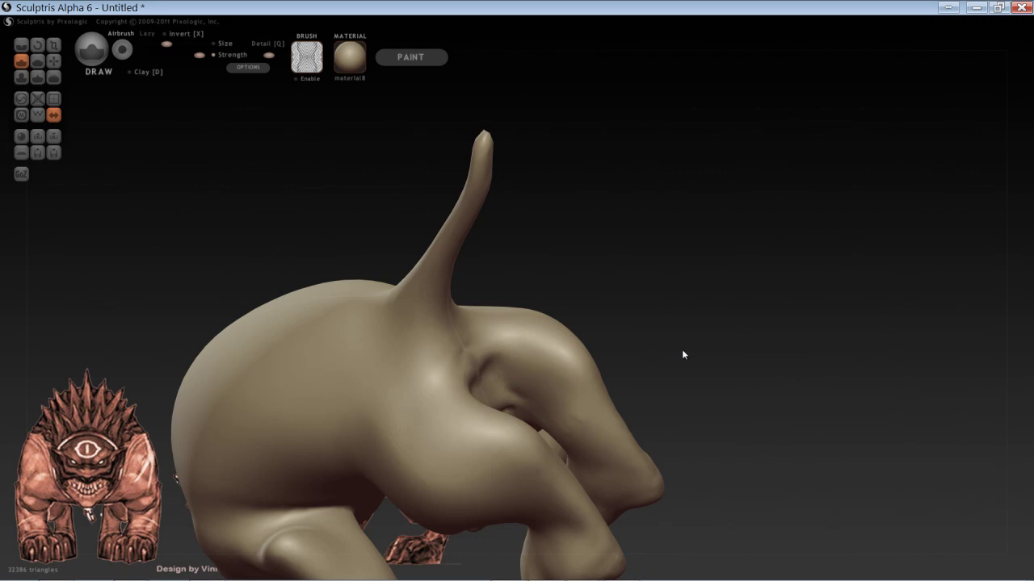
pyautogui.moveTo(683, 354)
pyautogui.mouseDown()
pyautogui.moveTo(776, 317)
pyautogui.moveTo(709, 416)
pyautogui.moveTo(542, 538)
pyautogui.moveTo(429, 388)
pyautogui.moveTo(409, 226)
pyautogui.moveTo(445, 256)
pyautogui.mouseUp()
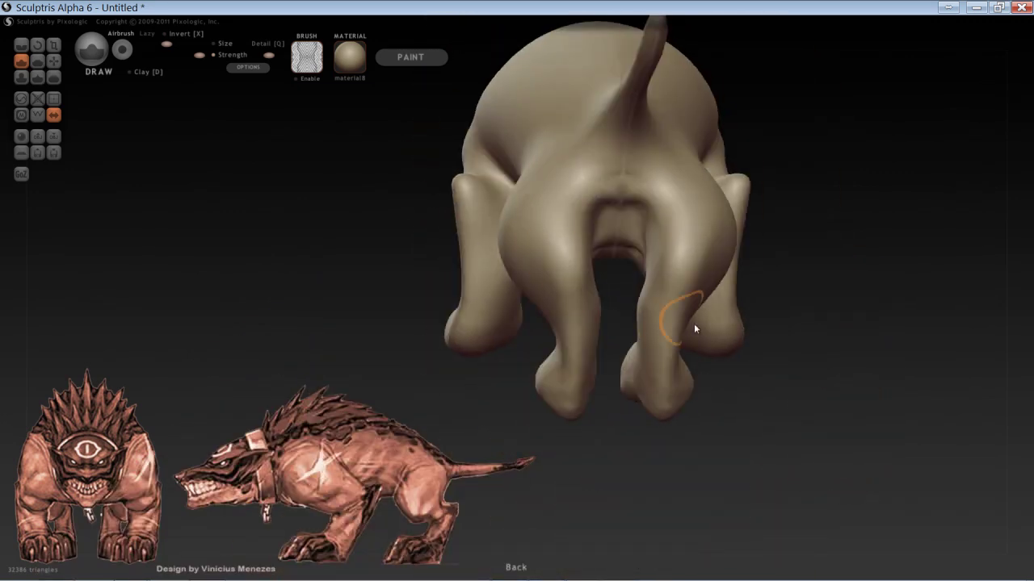
# Step: Hollow the back of the hind leg below the rump and pull the hock up and backward with the Grab brush
pyautogui.moveTo(609, 466)
pyautogui.mouseDown()
pyautogui.moveTo(757, 431)
pyautogui.moveTo(712, 467)
pyautogui.moveTo(702, 445)
pyautogui.moveTo(704, 477)
pyautogui.moveTo(869, 419)
pyautogui.moveTo(712, 307)
pyautogui.moveTo(792, 212)
pyautogui.moveTo(747, 278)
pyautogui.mouseUp()
pyautogui.press('g')
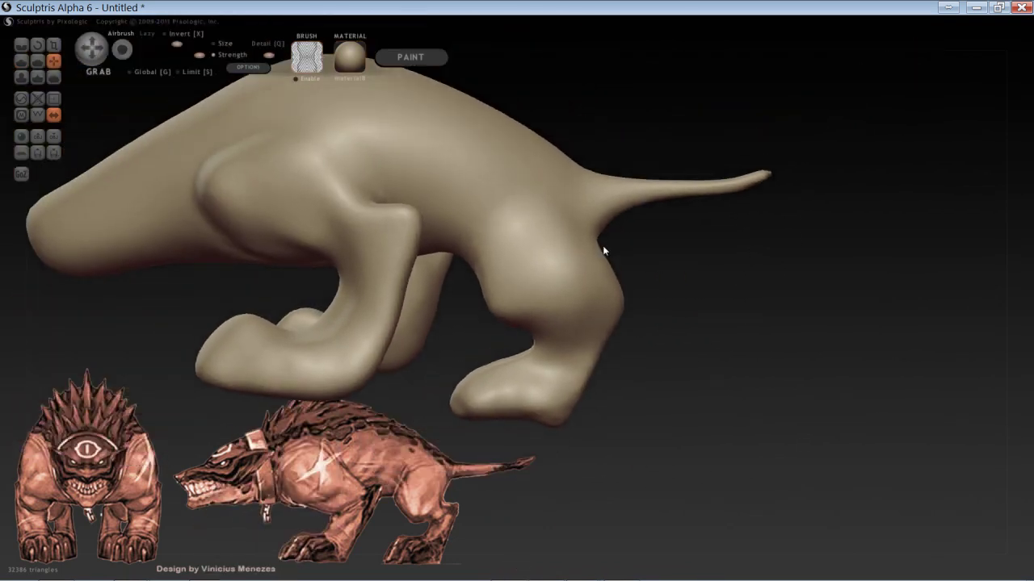
pyautogui.moveTo(445, 499)
pyautogui.mouseDown()
pyautogui.moveTo(499, 446)
pyautogui.moveTo(407, 492)
pyautogui.moveTo(554, 355)
pyautogui.mouseUp()
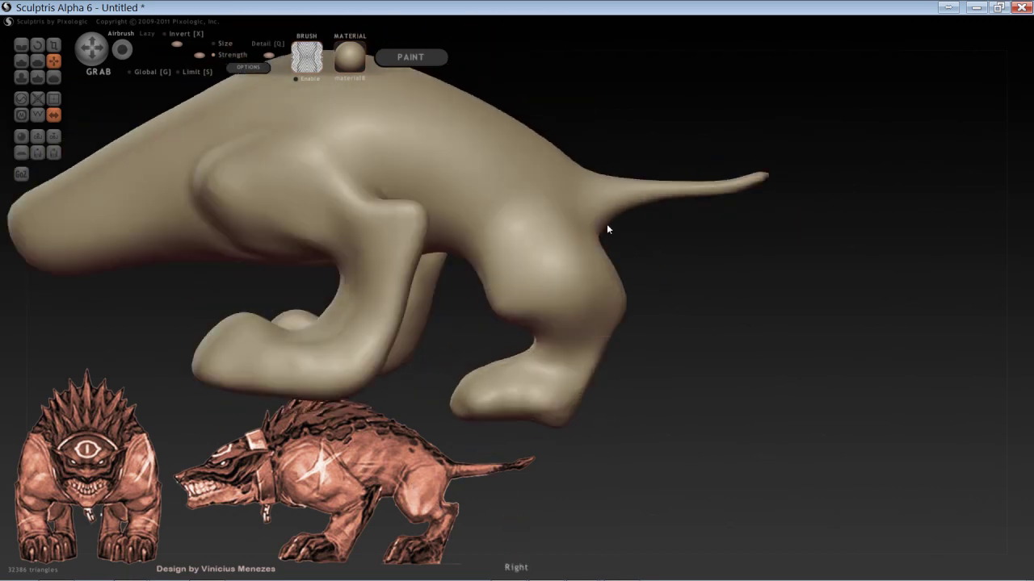
pyautogui.moveTo(595, 257); pyautogui.dragTo(564, 281)
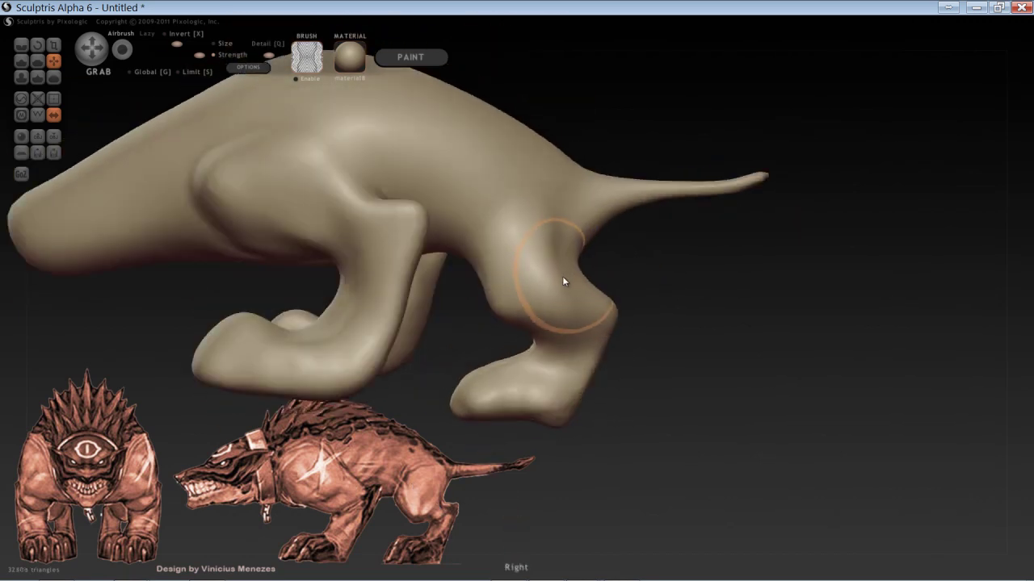
pyautogui.moveTo(611, 316); pyautogui.dragTo(629, 277)
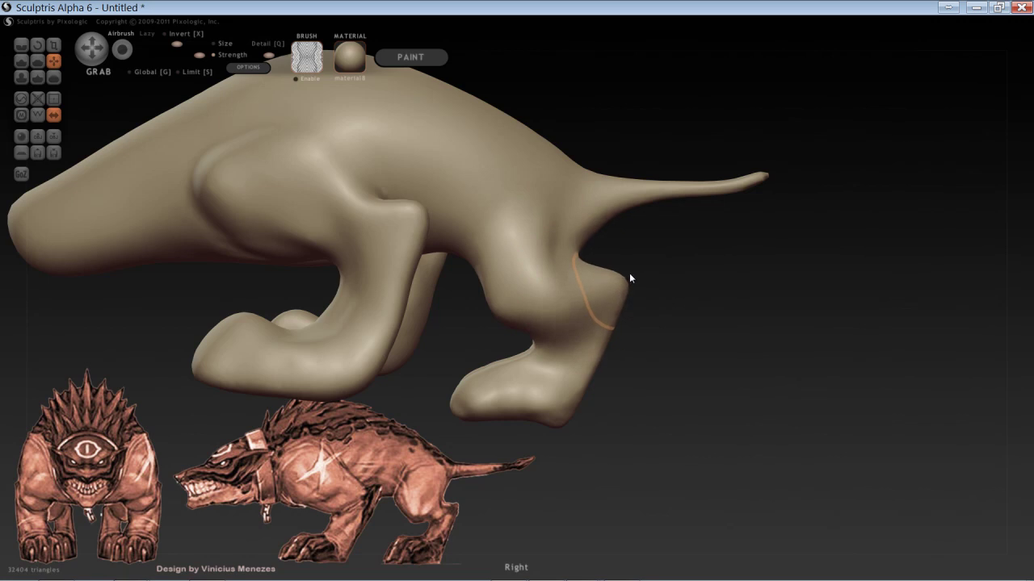
# Step: Deepen the notch between the hind knee and the top of the hind paw with a smaller Grab brush
pyautogui.press('space')
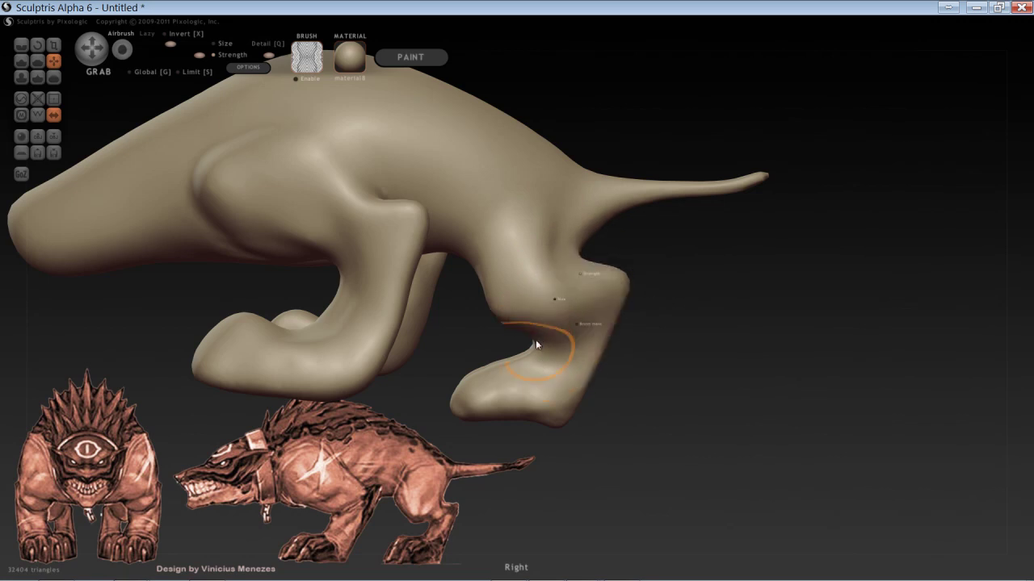
pyautogui.moveTo(536, 340)
pyautogui.mouseDown()
pyautogui.moveTo(552, 314)
pyautogui.moveTo(540, 365)
pyautogui.moveTo(489, 352)
pyautogui.mouseUp()
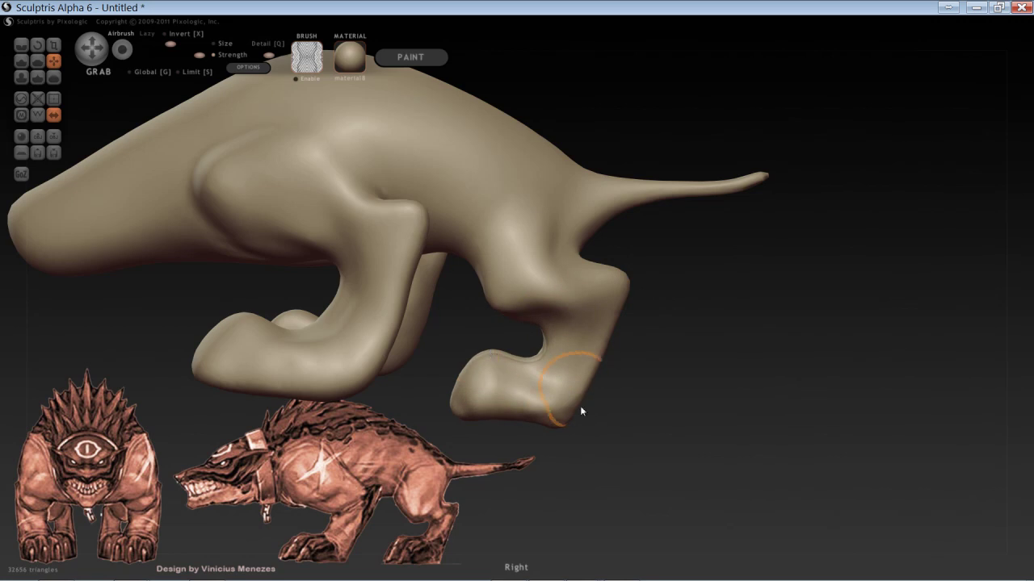
pyautogui.moveTo(635, 420)
pyautogui.mouseDown()
pyautogui.moveTo(662, 397)
pyautogui.moveTo(606, 417)
pyautogui.moveTo(558, 396)
pyautogui.mouseUp()
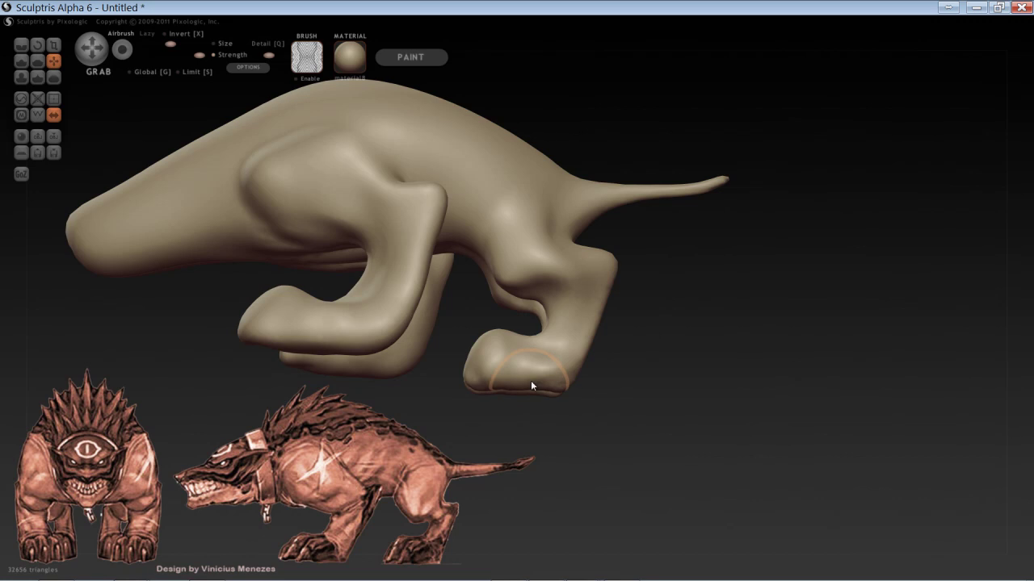
pyautogui.moveTo(655, 328)
pyautogui.mouseDown()
pyautogui.moveTo(656, 358)
pyautogui.moveTo(670, 373)
pyautogui.mouseUp()
pyautogui.scroll(3, 680, 381)
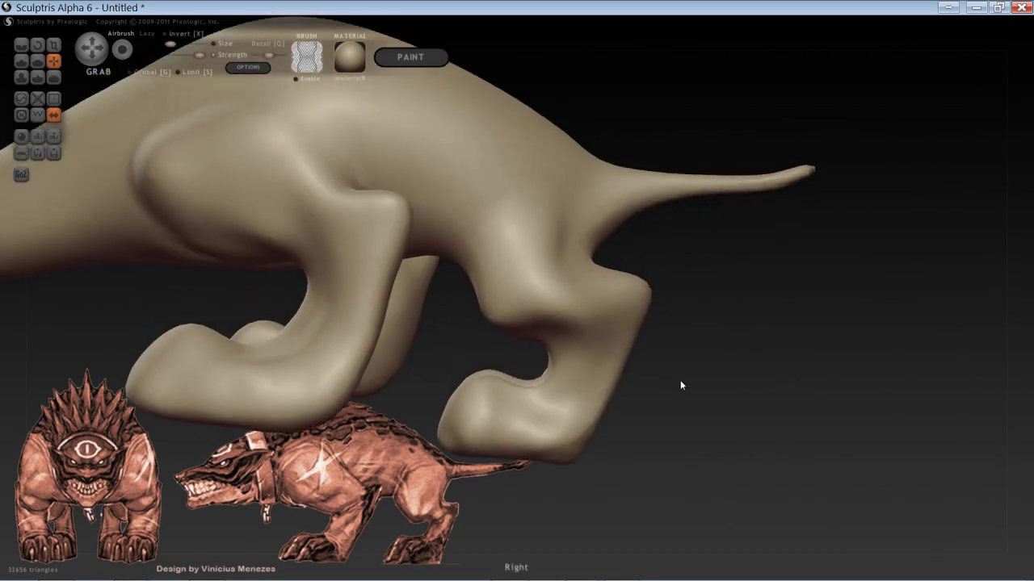
# Step: Refine the hollow above the hock and round out the hind knee with the Grab brush
pyautogui.moveTo(588, 259)
pyautogui.mouseDown()
pyautogui.moveTo(589, 284)
pyautogui.moveTo(508, 325)
pyautogui.moveTo(509, 339)
pyautogui.mouseUp()
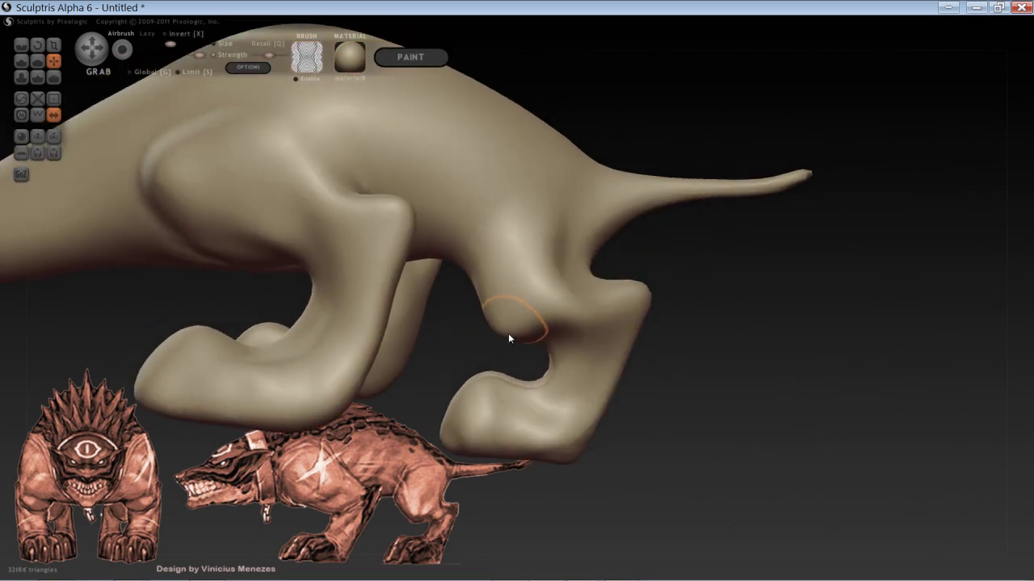
pyautogui.moveTo(717, 327); pyautogui.dragTo(589, 284)
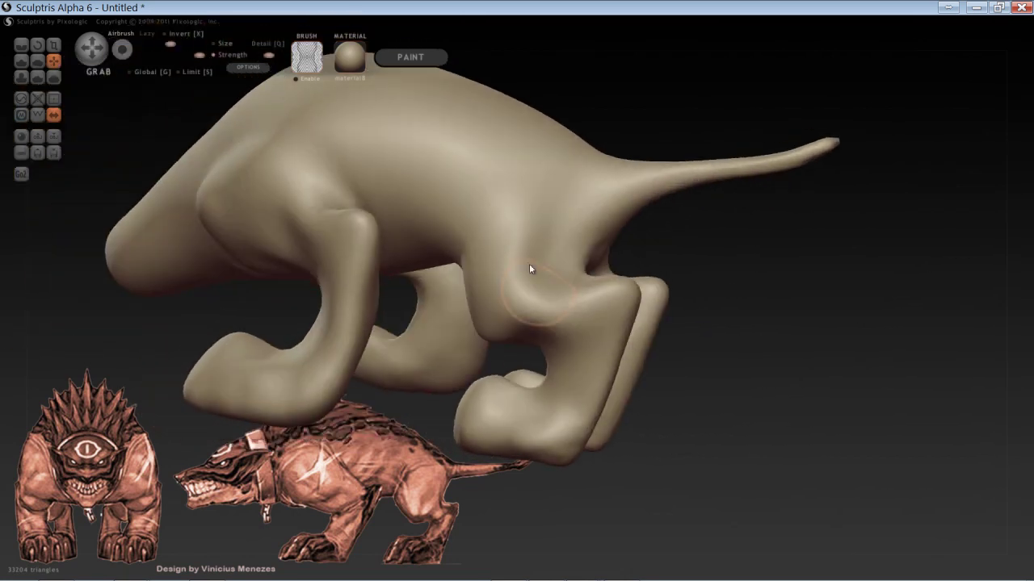
pyautogui.moveTo(710, 296); pyautogui.dragTo(763, 317)
pyautogui.scroll(3, 738, 338)
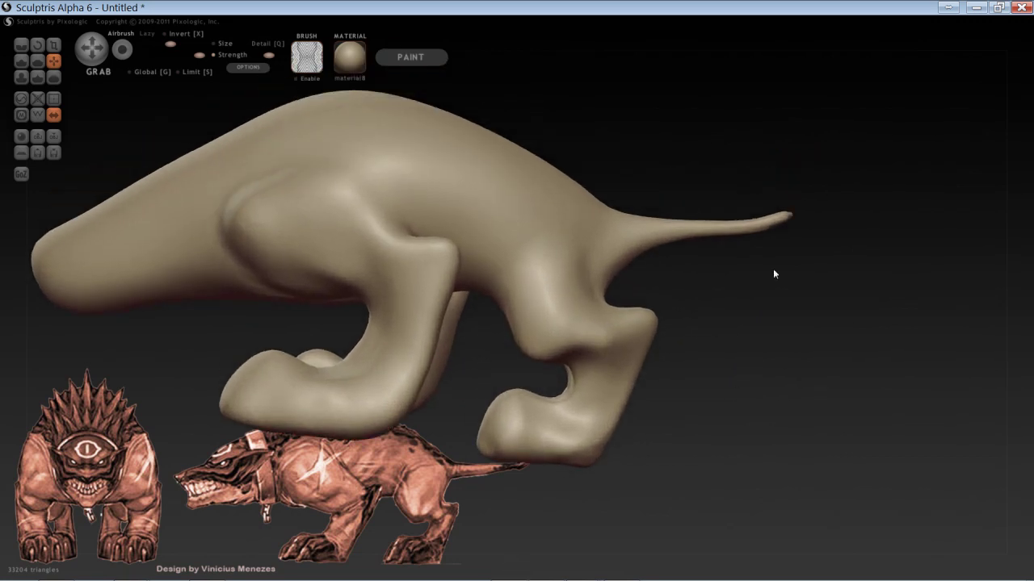
# Step: Carve a line along the front edge of the hind thigh, separating it from the flank, with a larger Crease brush
pyautogui.press('c')
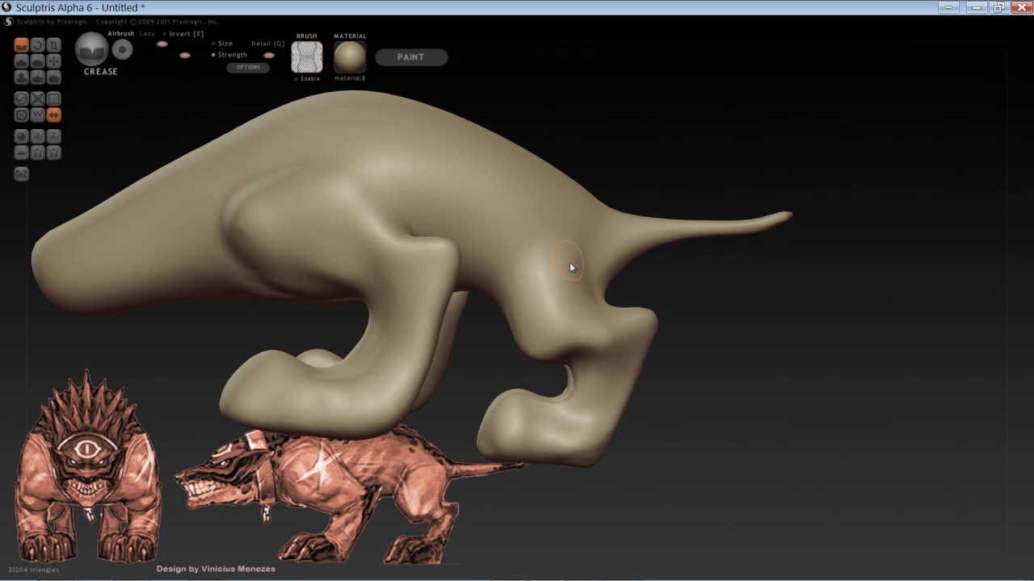
pyautogui.press('space')
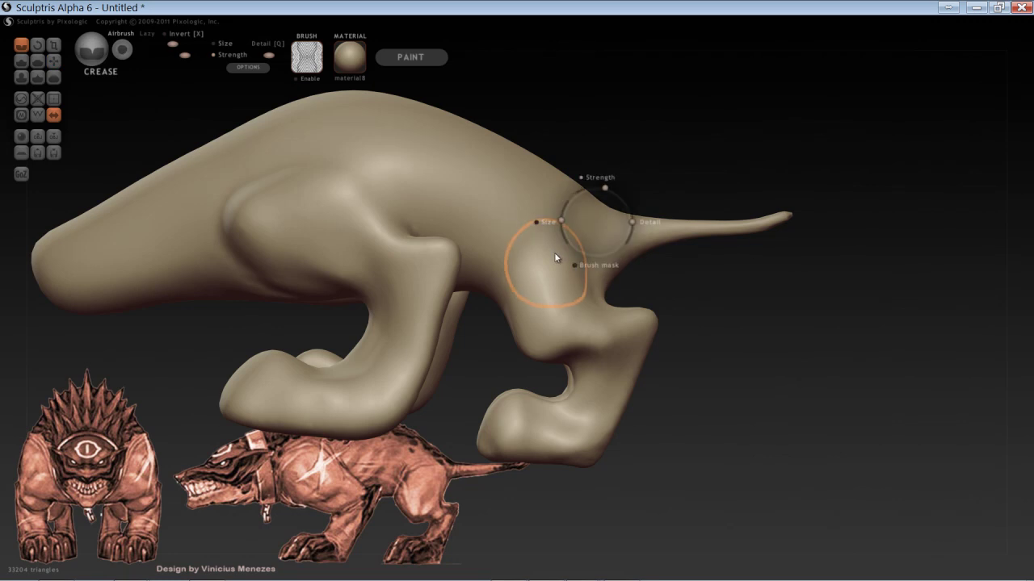
pyautogui.moveTo(554, 253); pyautogui.dragTo(561, 253)
pyautogui.moveTo(729, 289); pyautogui.dragTo(656, 251)
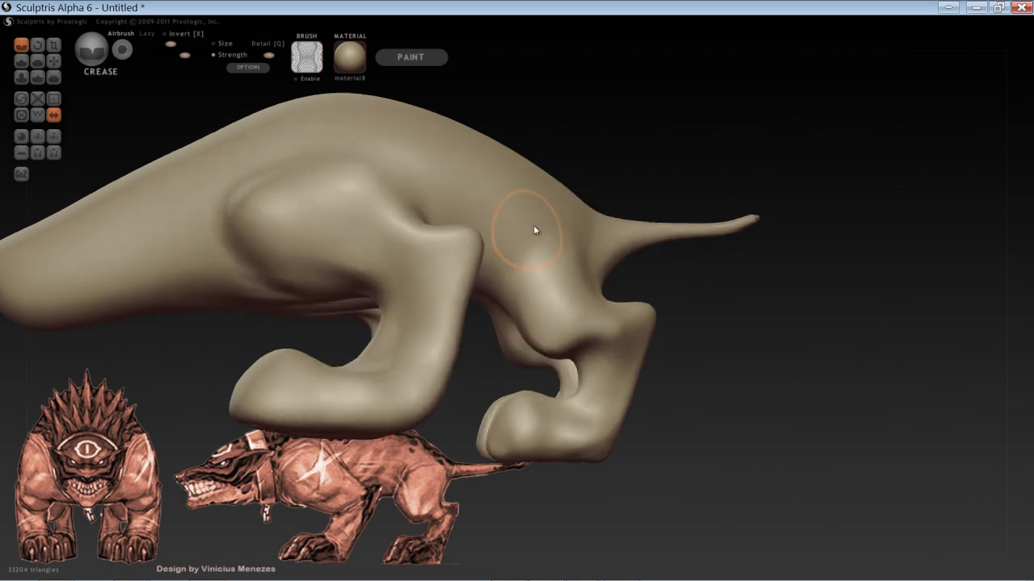
pyautogui.moveTo(533, 209); pyautogui.dragTo(509, 287)
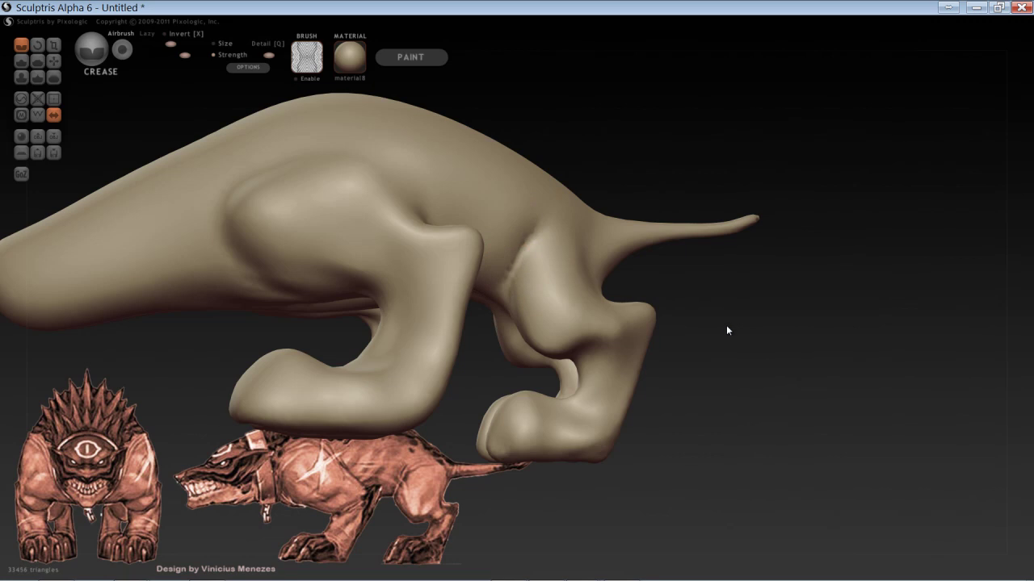
# Step: Define the shoulder mass of the front leg by creasing along its rear edge and around its front contour
pyautogui.moveTo(727, 331)
pyautogui.mouseDown()
pyautogui.moveTo(756, 179)
pyautogui.moveTo(747, 166)
pyautogui.moveTo(681, 327)
pyautogui.moveTo(697, 279)
pyautogui.moveTo(647, 277)
pyautogui.moveTo(679, 289)
pyautogui.moveTo(733, 237)
pyautogui.moveTo(704, 312)
pyautogui.moveTo(544, 221)
pyautogui.moveTo(554, 261)
pyautogui.moveTo(470, 208)
pyautogui.moveTo(449, 251)
pyautogui.mouseUp()
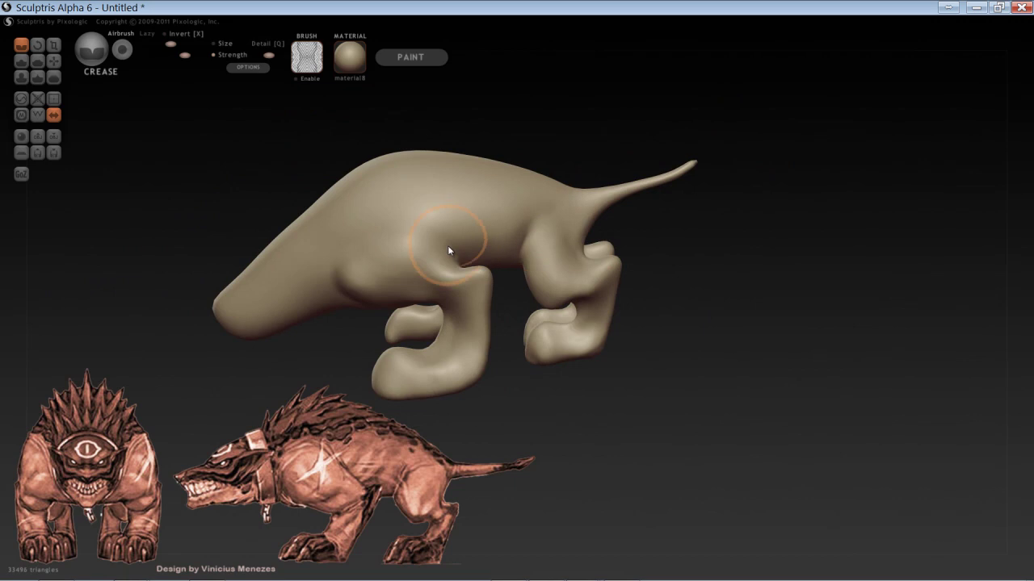
pyautogui.moveTo(462, 129)
pyautogui.mouseDown()
pyautogui.moveTo(487, 116)
pyautogui.moveTo(517, 121)
pyautogui.mouseUp()
pyautogui.moveTo(441, 273)
pyautogui.mouseDown()
pyautogui.moveTo(410, 249)
pyautogui.moveTo(338, 266)
pyautogui.mouseUp()
pyautogui.moveTo(310, 220)
pyautogui.mouseDown()
pyautogui.moveTo(258, 199)
pyautogui.moveTo(350, 128)
pyautogui.mouseUp()
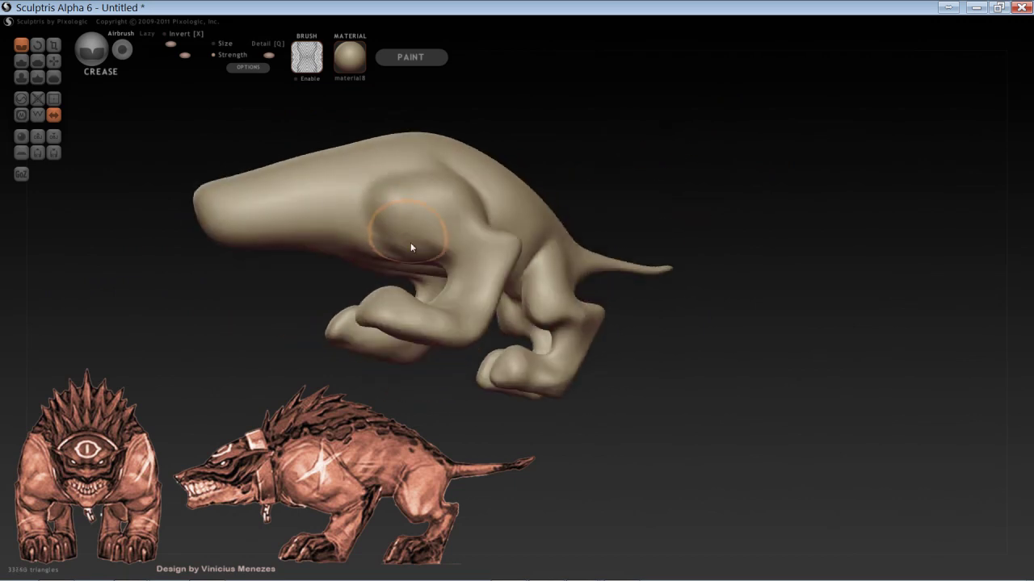
pyautogui.moveTo(396, 86); pyautogui.dragTo(436, 84)
pyautogui.moveTo(426, 244)
pyautogui.mouseDown()
pyautogui.moveTo(397, 232)
pyautogui.moveTo(391, 179)
pyautogui.mouseUp()
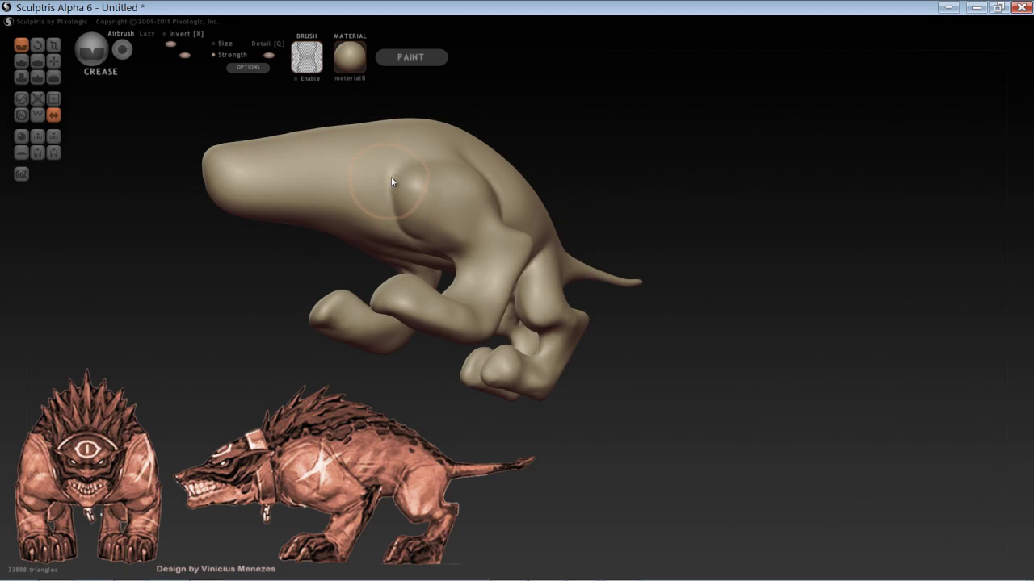
pyautogui.moveTo(586, 154)
pyautogui.mouseDown()
pyautogui.moveTo(695, 224)
pyautogui.moveTo(649, 256)
pyautogui.moveTo(705, 197)
pyautogui.mouseUp()
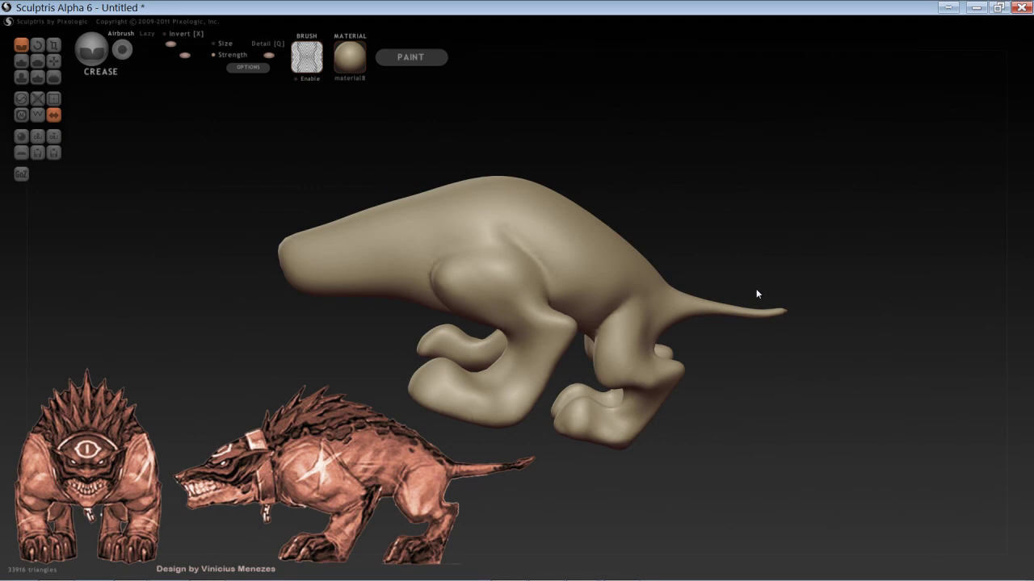
pyautogui.moveTo(750, 373)
pyautogui.mouseDown()
pyautogui.moveTo(770, 413)
pyautogui.moveTo(766, 382)
pyautogui.mouseUp()
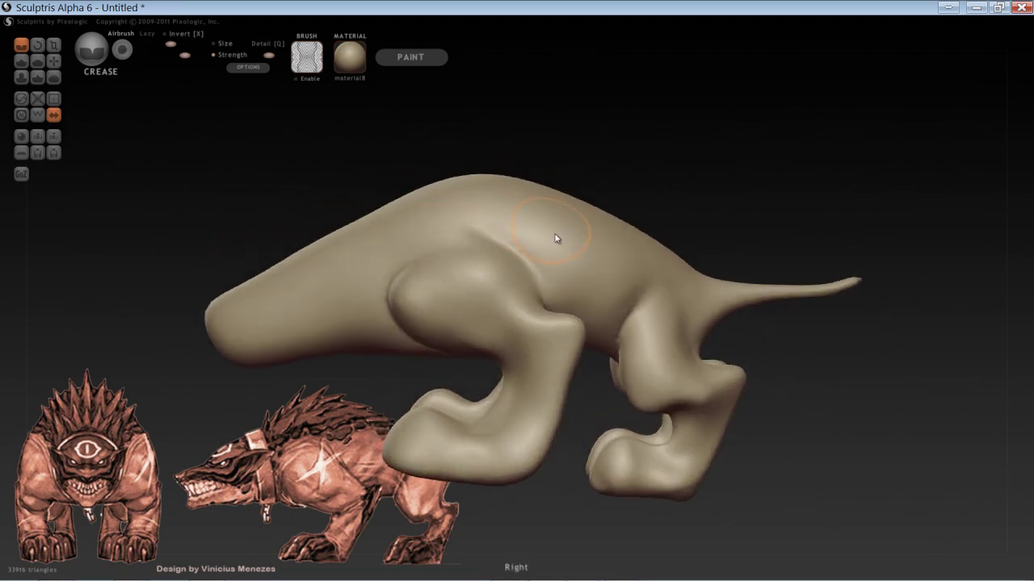
pyautogui.moveTo(604, 190)
pyautogui.mouseDown()
pyautogui.moveTo(621, 173)
pyautogui.moveTo(578, 265)
pyautogui.moveTo(480, 249)
pyautogui.mouseUp()
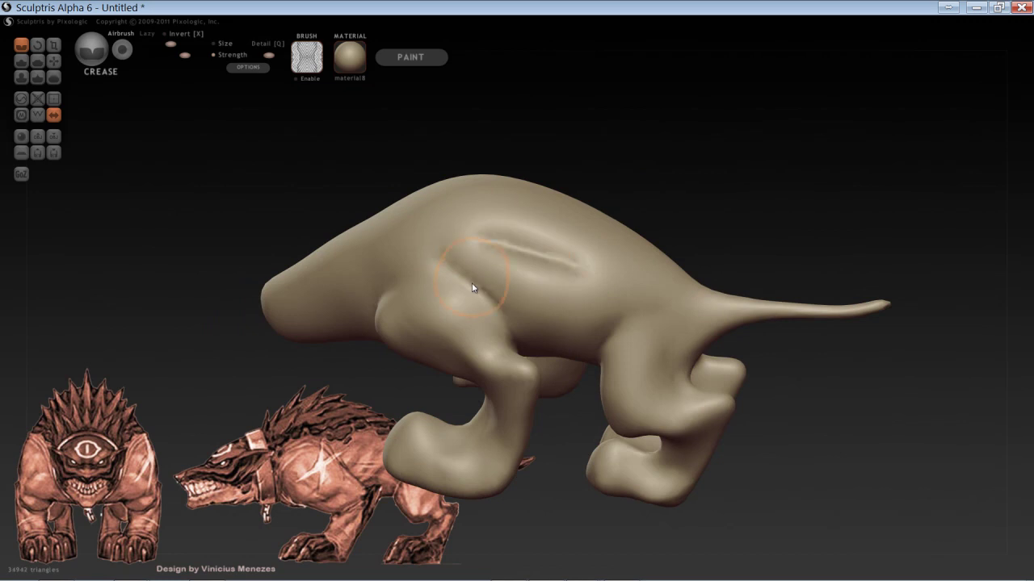
pyautogui.hotkey('ctrl', 'z')
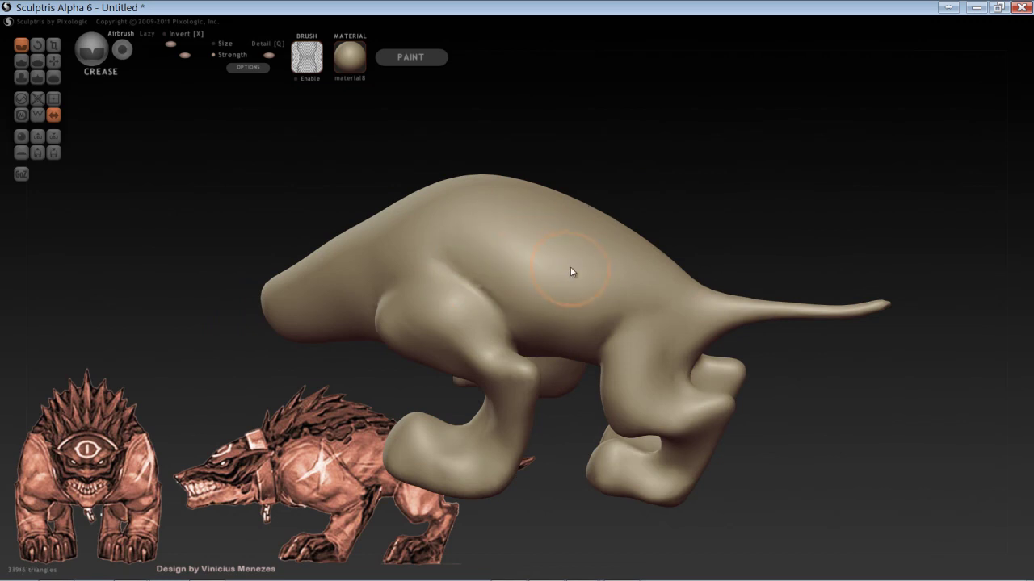
pyautogui.moveTo(585, 263); pyautogui.dragTo(480, 233)
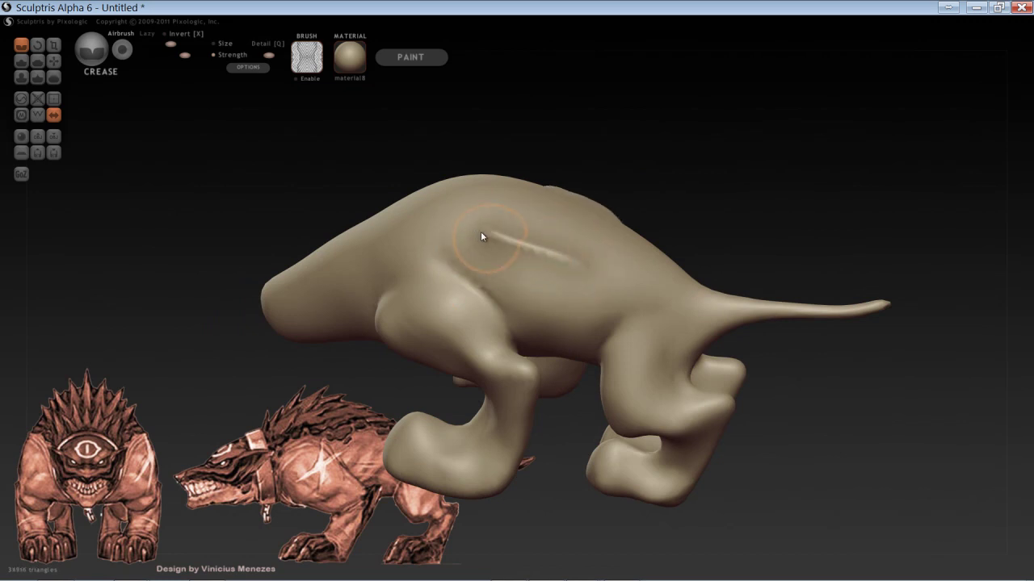
pyautogui.moveTo(699, 162)
pyautogui.mouseDown()
pyautogui.moveTo(548, 153)
pyautogui.moveTo(579, 162)
pyautogui.moveTo(713, 148)
pyautogui.mouseUp()
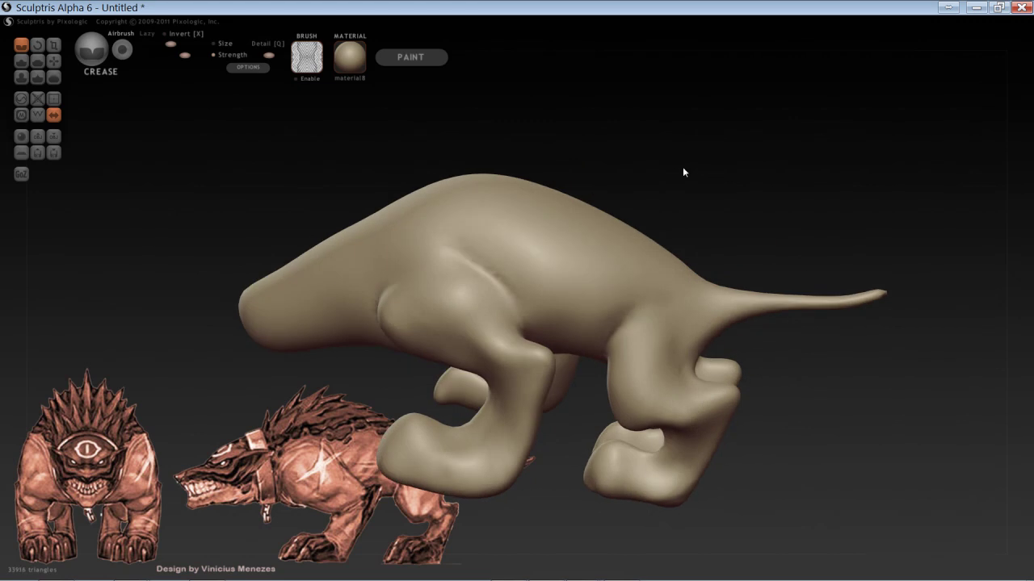
# Step: Examine the creased shoulder, hind leg and overall silhouette against the concept art from side and three-quarter views
pyautogui.scroll(-3, 779, 412)
pyautogui.keyDown('shift'); pyautogui.moveTo(768, 385); pyautogui.dragTo(786, 367); pyautogui.keyUp('shift')
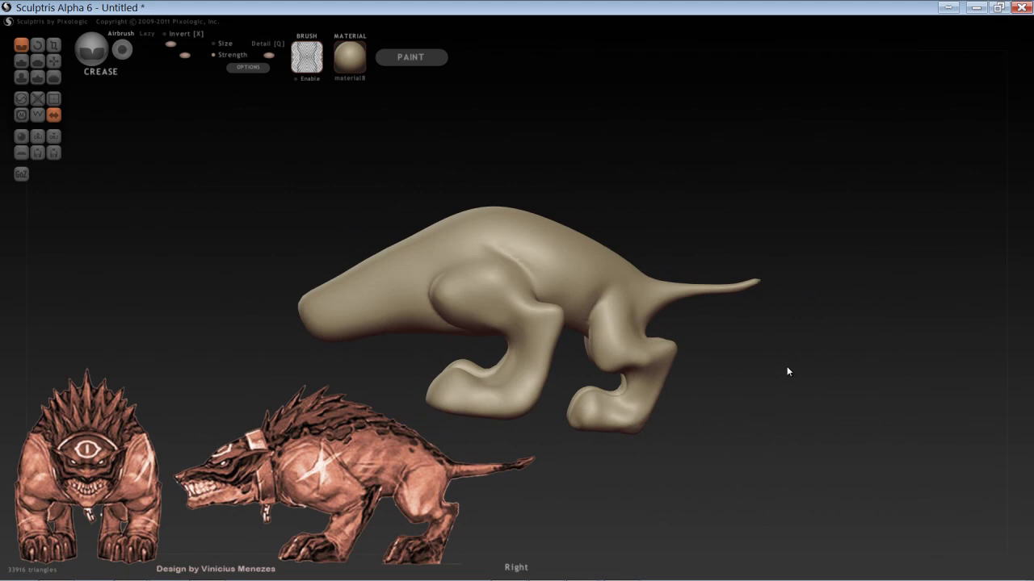
pyautogui.scroll(3, 747, 363)
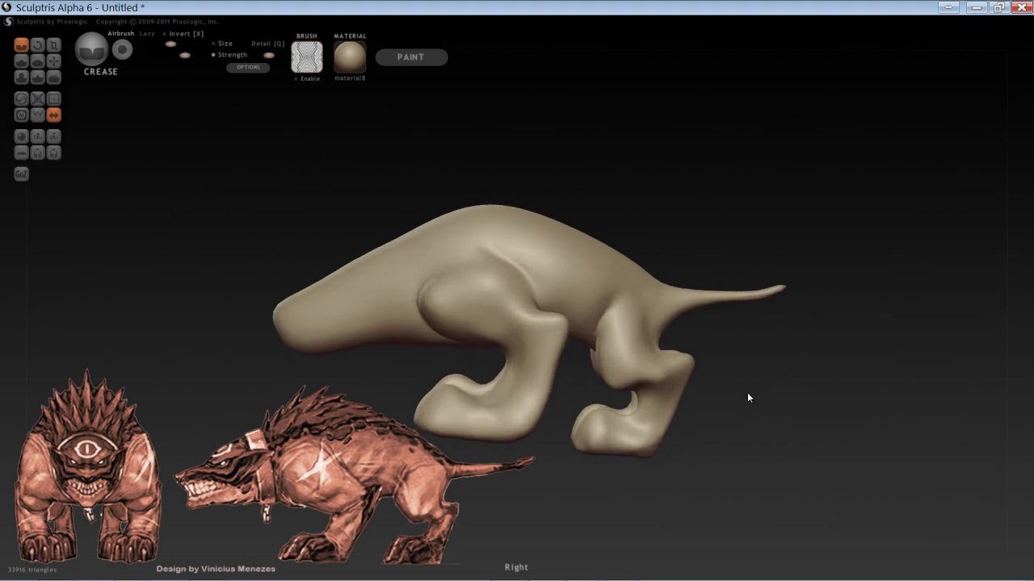
pyautogui.moveTo(733, 378)
pyautogui.mouseDown()
pyautogui.moveTo(703, 323)
pyautogui.moveTo(677, 345)
pyautogui.mouseUp()
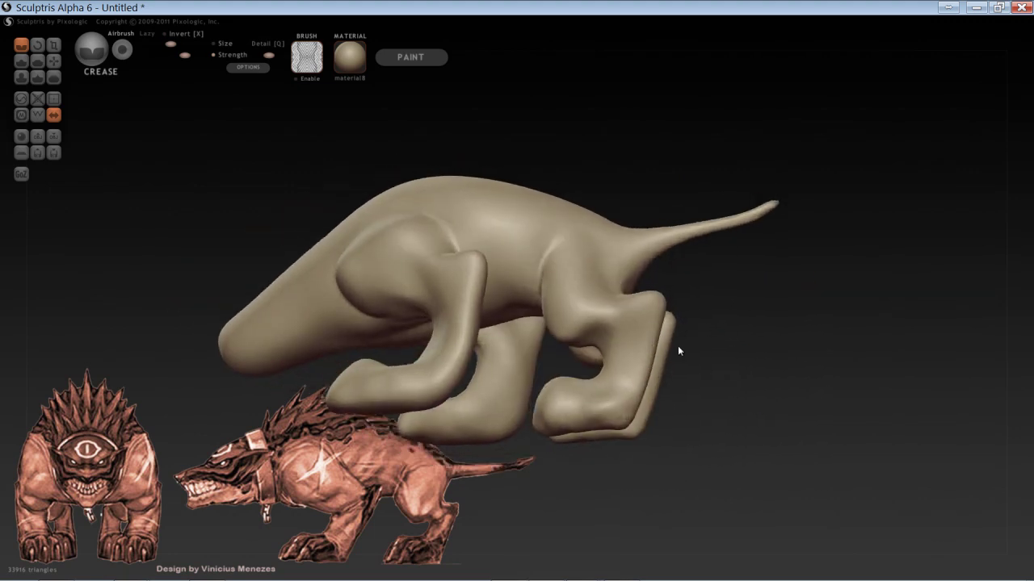
pyautogui.press('d')
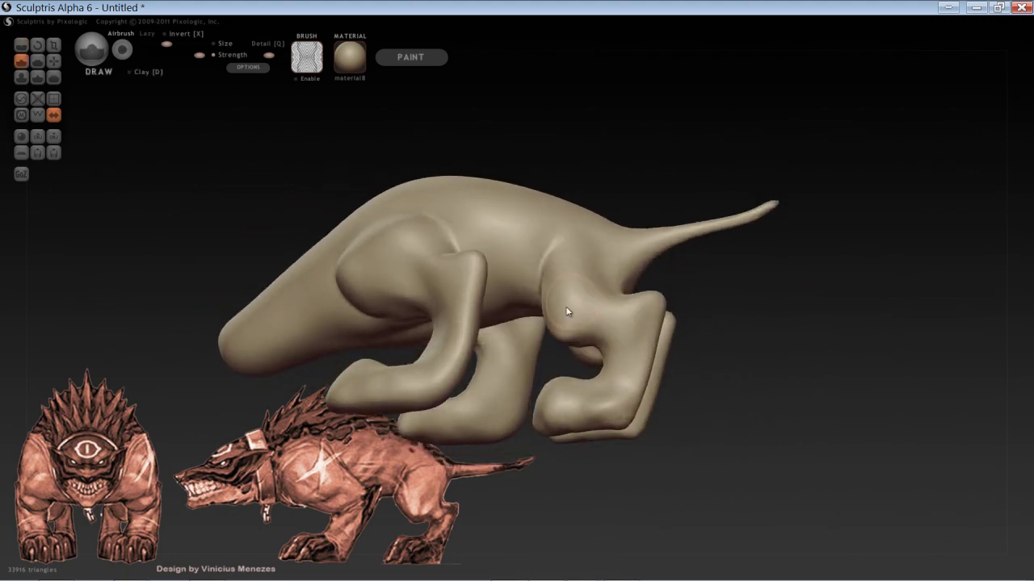
pyautogui.moveTo(745, 319); pyautogui.dragTo(591, 391)
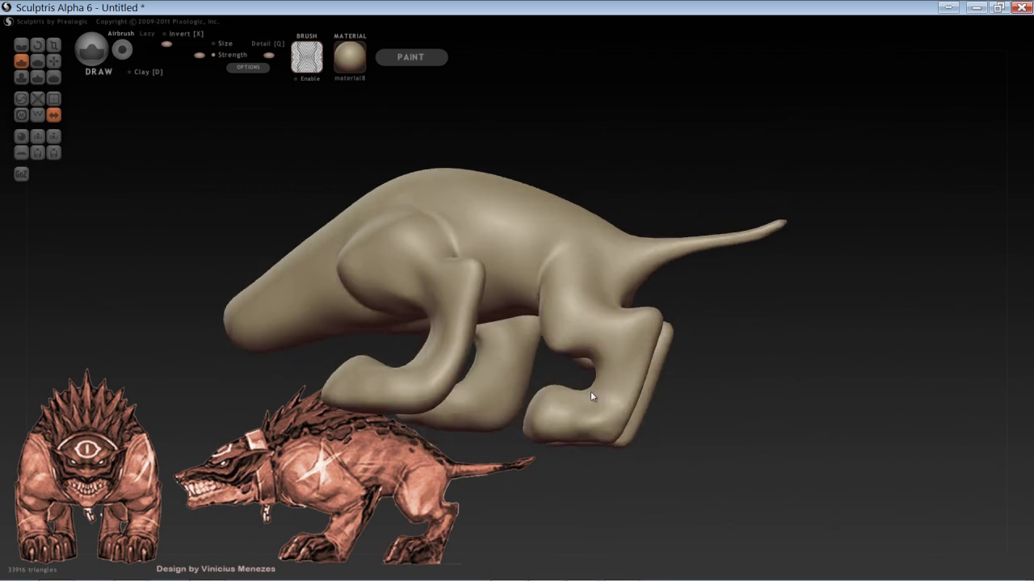
pyautogui.keyDown('shift'); pyautogui.moveTo(750, 310); pyautogui.dragTo(806, 324); pyautogui.keyUp('shift')
pyautogui.keyDown('alt'); pyautogui.moveTo(184, 226); pyautogui.dragTo(428, 213); pyautogui.keyUp('alt')
pyautogui.moveTo(299, 344)
pyautogui.mouseDown()
pyautogui.moveTo(454, 344)
pyautogui.moveTo(284, 337)
pyautogui.moveTo(296, 364)
pyautogui.mouseUp()
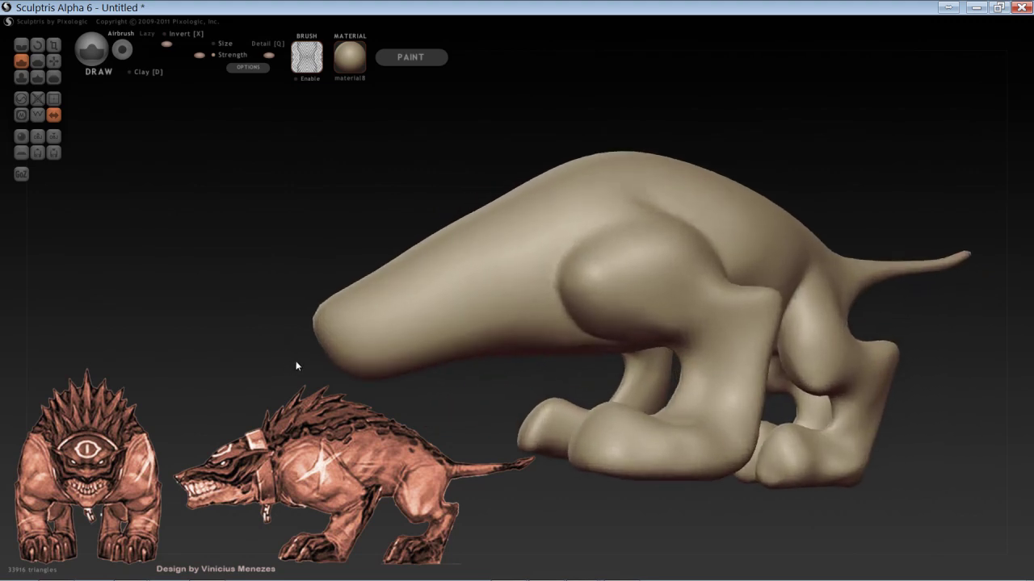
# Step: Swell the skull and brow area at the front of the body with the Inflate brush to start the head
pyautogui.click(20, 76)
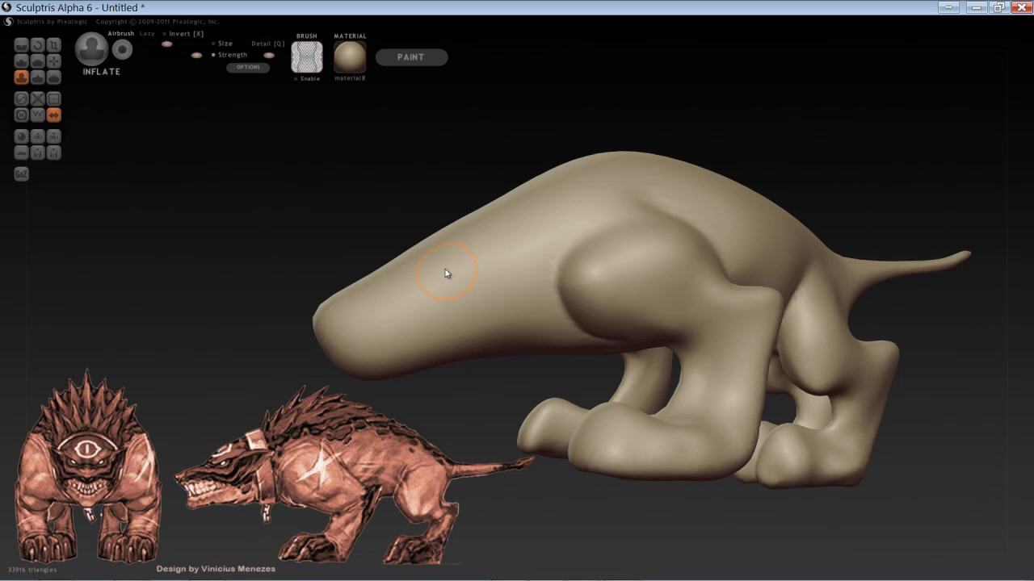
pyautogui.moveTo(442, 269)
pyautogui.mouseDown()
pyautogui.moveTo(452, 296)
pyautogui.moveTo(395, 283)
pyautogui.moveTo(416, 290)
pyautogui.moveTo(453, 258)
pyautogui.mouseUp()
pyautogui.moveTo(393, 227)
pyautogui.mouseDown()
pyautogui.moveTo(439, 253)
pyautogui.moveTo(425, 283)
pyautogui.moveTo(454, 266)
pyautogui.moveTo(445, 260)
pyautogui.moveTo(452, 299)
pyautogui.moveTo(429, 270)
pyautogui.moveTo(395, 298)
pyautogui.moveTo(462, 297)
pyautogui.moveTo(410, 299)
pyautogui.moveTo(434, 289)
pyautogui.moveTo(421, 292)
pyautogui.moveTo(403, 349)
pyautogui.mouseUp()
# Step: Build up the nose tip, upper lip and lower jaw of the muzzle with a smaller Inflate brush
pyautogui.press('space')
pyautogui.moveTo(339, 327)
pyautogui.mouseDown()
pyautogui.moveTo(353, 298)
pyautogui.moveTo(348, 322)
pyautogui.moveTo(396, 306)
pyautogui.mouseUp()
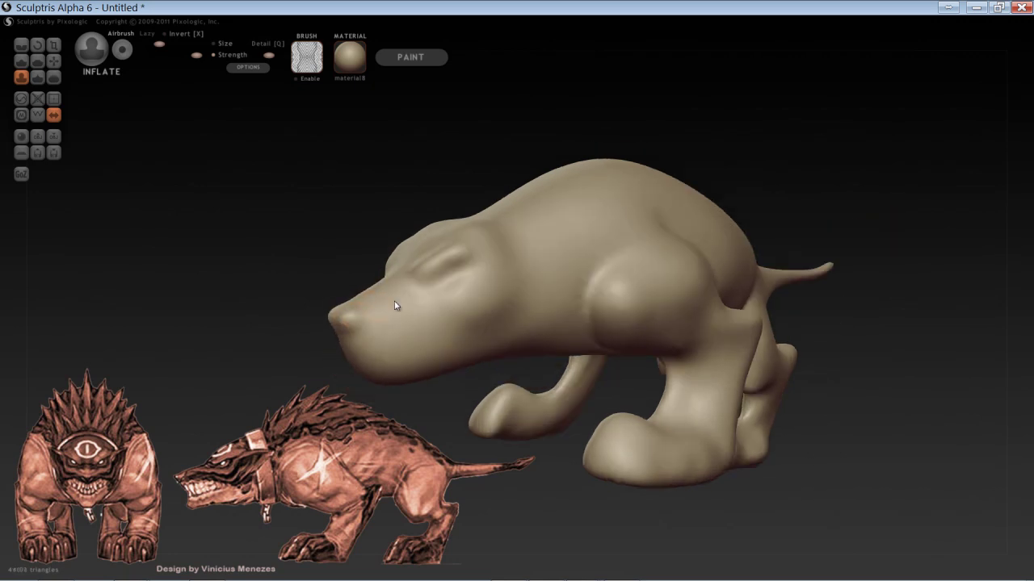
pyautogui.moveTo(361, 346)
pyautogui.mouseDown()
pyautogui.moveTo(358, 359)
pyautogui.moveTo(420, 328)
pyautogui.moveTo(395, 348)
pyautogui.moveTo(409, 349)
pyautogui.moveTo(348, 361)
pyautogui.mouseUp()
pyautogui.moveTo(408, 328)
pyautogui.mouseDown()
pyautogui.moveTo(356, 344)
pyautogui.moveTo(342, 279)
pyautogui.moveTo(410, 315)
pyautogui.mouseUp()
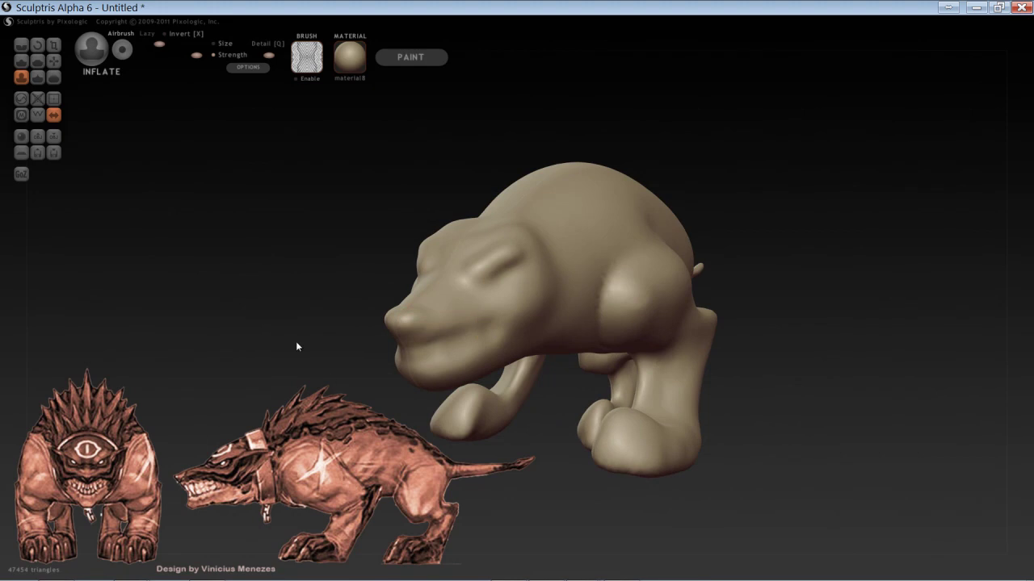
# Step: Crease the underside of the head behind the lower jaw with the Crease brush to separate the jaw from the neck
pyautogui.moveTo(296, 347); pyautogui.dragTo(396, 329)
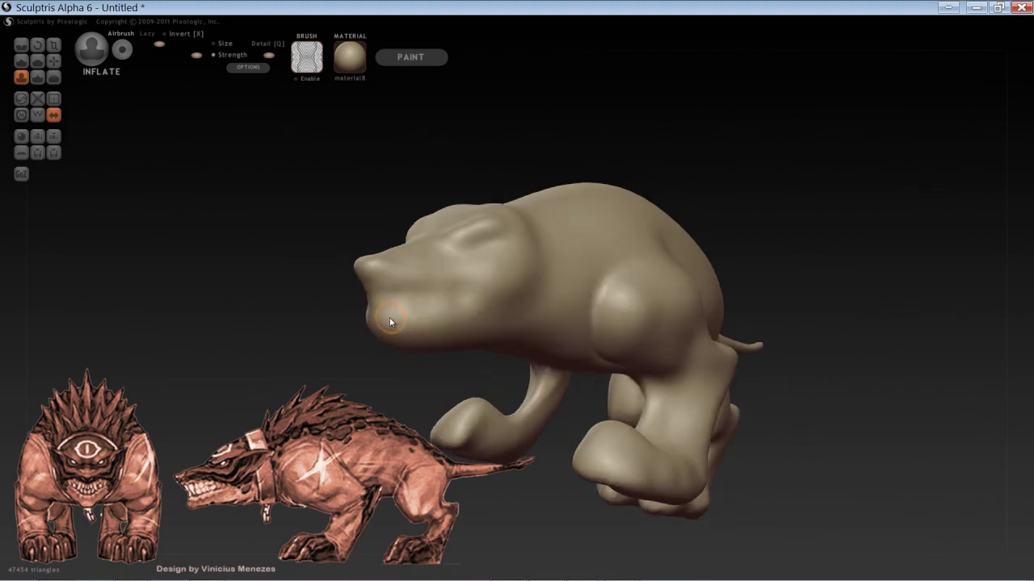
pyautogui.press('c')
pyautogui.moveTo(329, 352)
pyautogui.mouseDown()
pyautogui.moveTo(345, 348)
pyautogui.moveTo(325, 359)
pyautogui.moveTo(379, 314)
pyautogui.moveTo(316, 370)
pyautogui.moveTo(345, 353)
pyautogui.mouseUp()
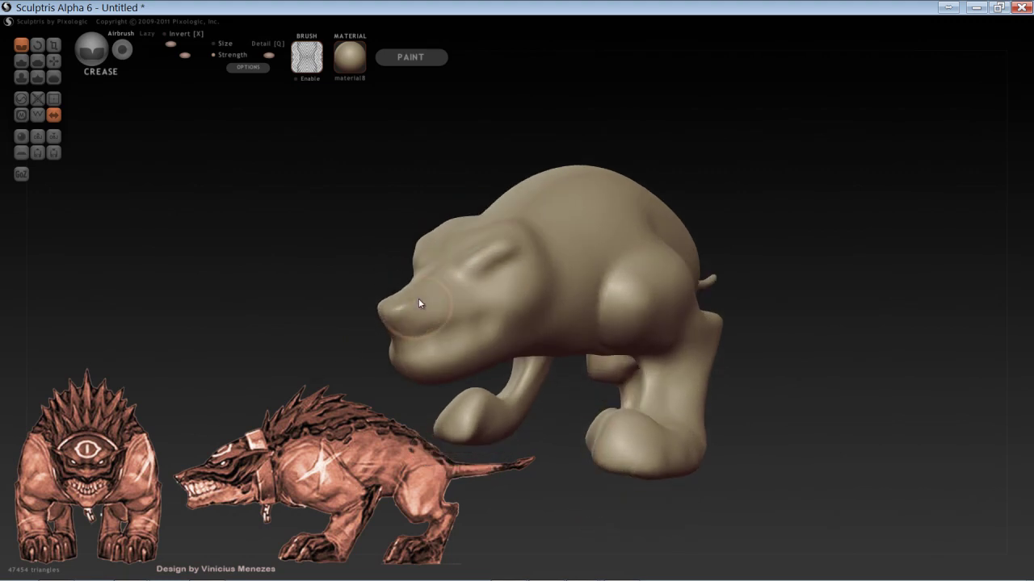
pyautogui.moveTo(348, 373); pyautogui.dragTo(324, 317)
pyautogui.moveTo(511, 279); pyautogui.dragTo(480, 296)
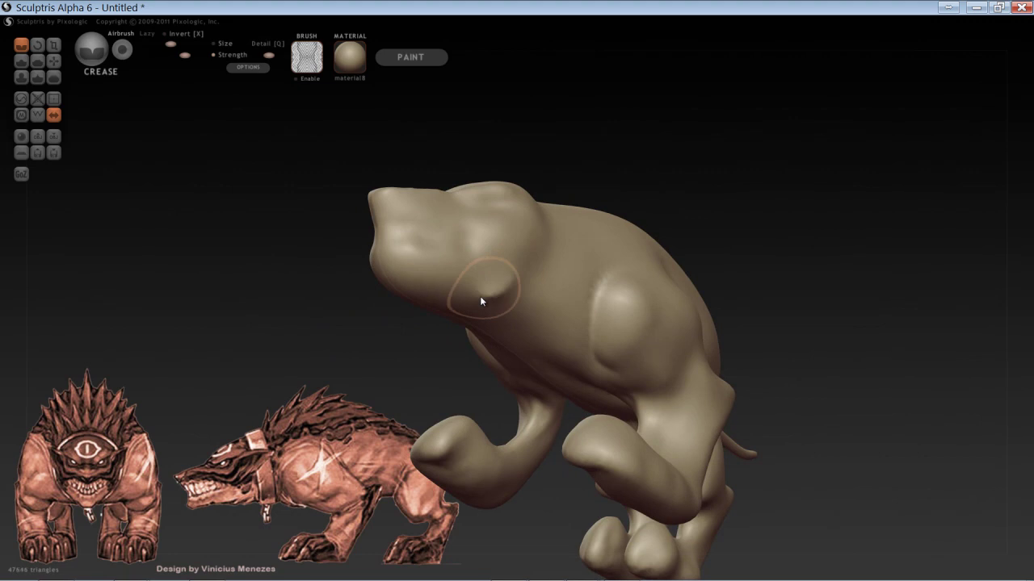
pyautogui.click(397, 277)
# Step: Carve the mouth line along the side of the muzzle between the upper lip and lower jaw with the Crease brush
pyautogui.moveTo(374, 267)
pyautogui.mouseDown()
pyautogui.moveTo(288, 356)
pyautogui.moveTo(292, 368)
pyautogui.mouseUp()
pyautogui.scroll(3, 291, 368)
pyautogui.keyDown('alt'); pyautogui.moveTo(204, 332); pyautogui.dragTo(304, 260); pyautogui.keyUp('alt')
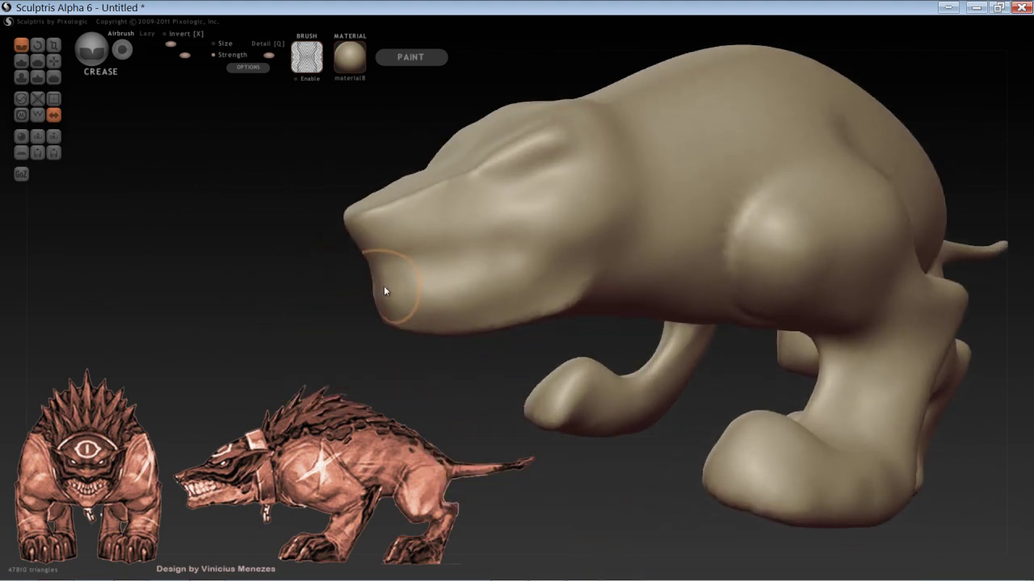
pyautogui.moveTo(374, 289)
pyautogui.mouseDown()
pyautogui.moveTo(485, 280)
pyautogui.moveTo(509, 263)
pyautogui.moveTo(512, 218)
pyautogui.moveTo(392, 261)
pyautogui.mouseUp()
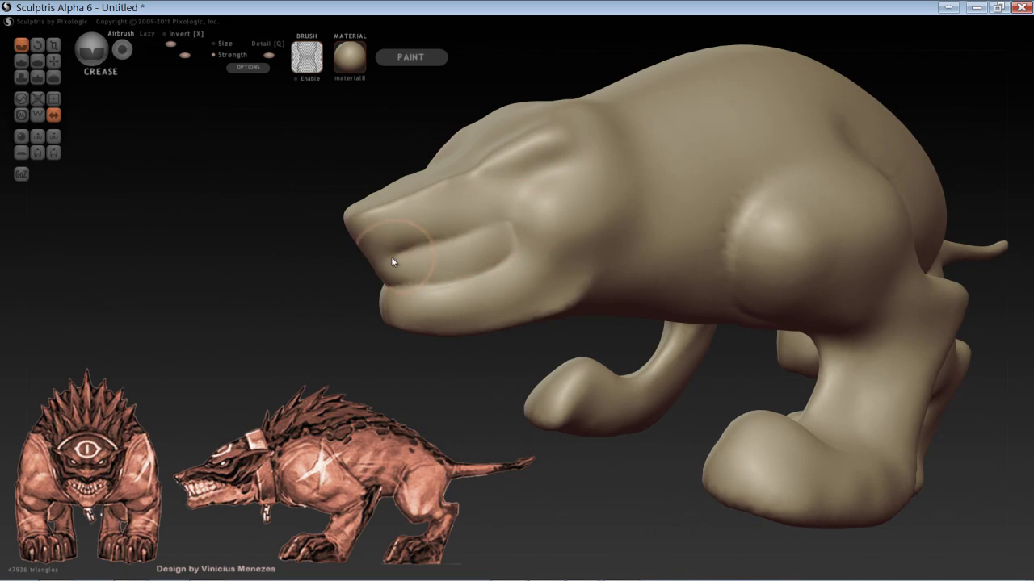
pyautogui.moveTo(339, 294); pyautogui.dragTo(324, 299)
pyautogui.scroll(2, 290, 297)
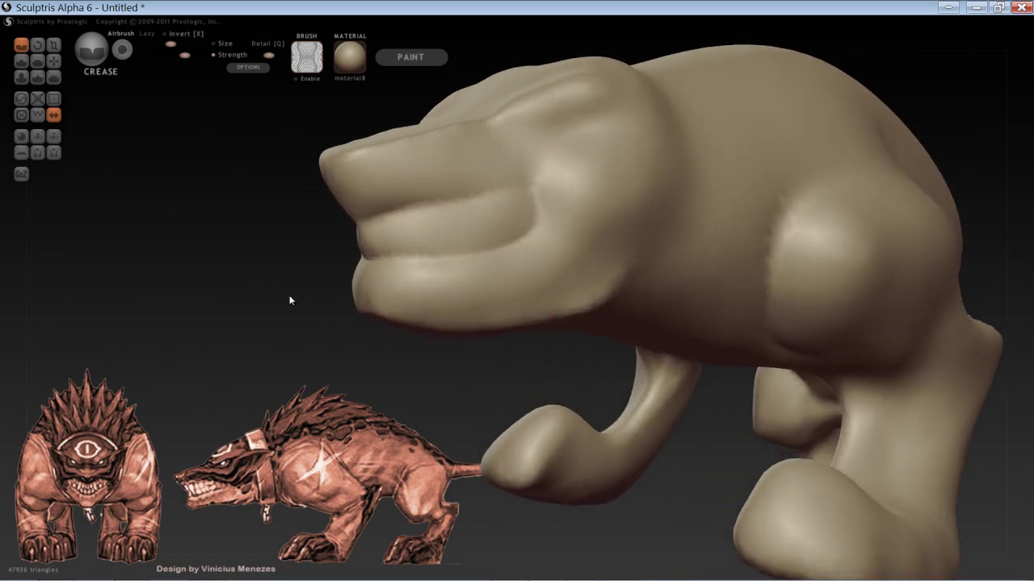
# Step: Adjust the front profile of the upper lip and lower jaw with the Grab brush in the right side view
pyautogui.press('g')
pyautogui.keyDown('shift'); pyautogui.moveTo(289, 253); pyautogui.dragTo(239, 275); pyautogui.keyUp('shift')
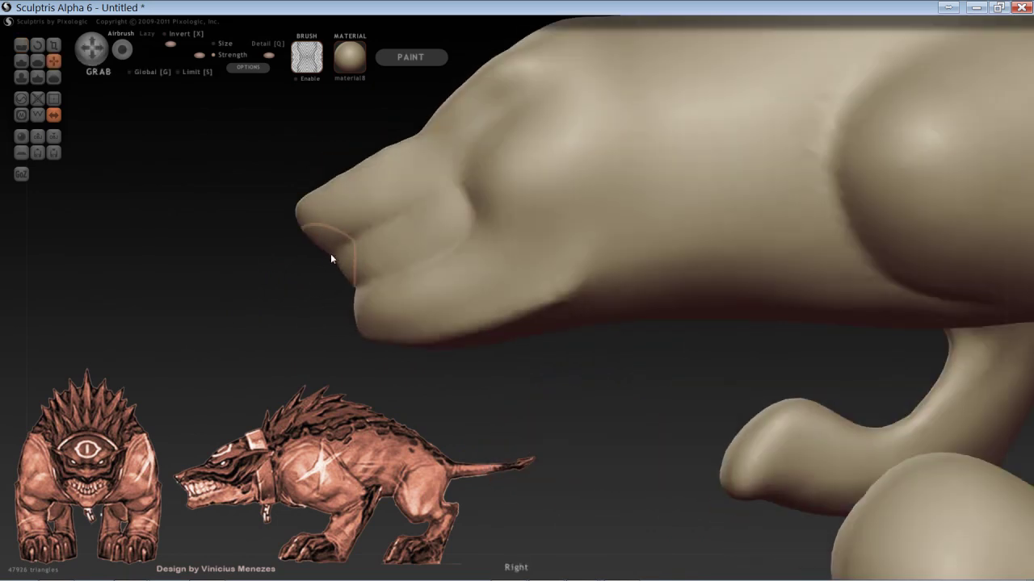
pyautogui.moveTo(330, 254); pyautogui.dragTo(326, 248)
pyautogui.moveTo(356, 284); pyautogui.dragTo(364, 298)
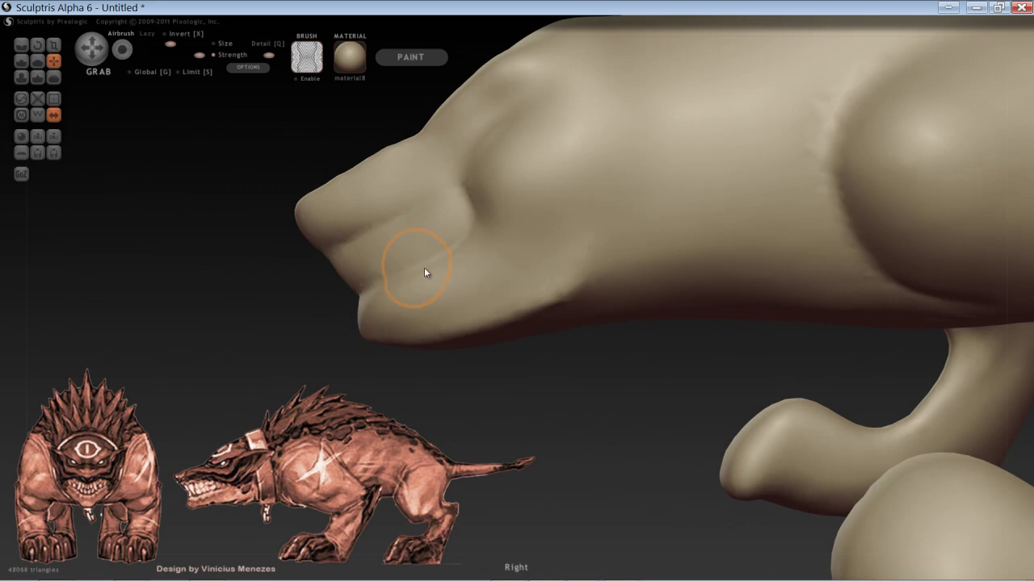
# Step: Reshape the rear corner of the jaw where it meets the neck with a larger Grab brush
pyautogui.moveTo(477, 383)
pyautogui.mouseDown()
pyautogui.moveTo(486, 356)
pyautogui.moveTo(420, 348)
pyautogui.moveTo(430, 360)
pyautogui.mouseUp()
pyautogui.press('space')
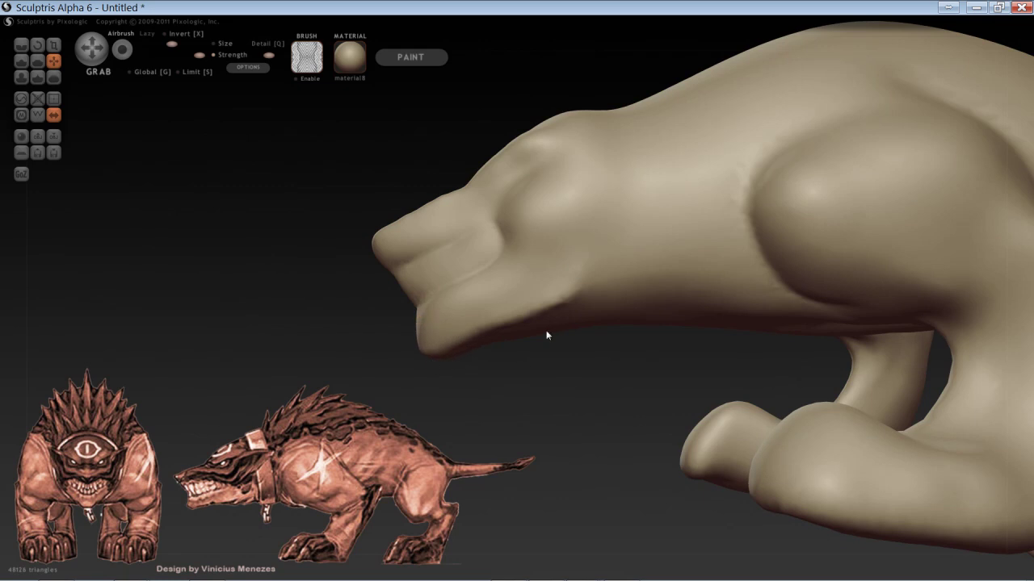
pyautogui.press('space')
pyautogui.moveTo(587, 281); pyautogui.dragTo(609, 285)
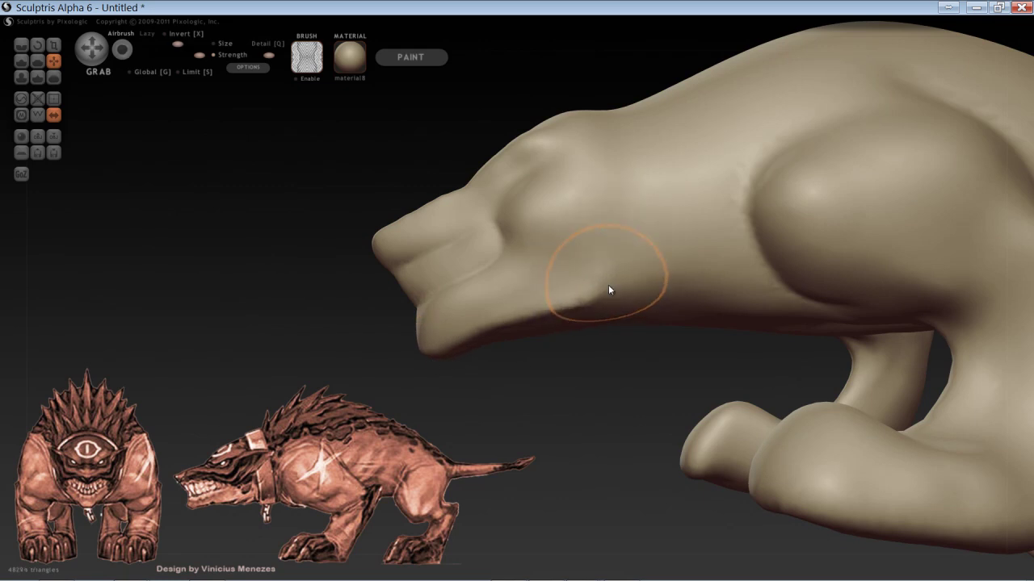
pyautogui.moveTo(577, 374)
pyautogui.mouseDown(button='right')
pyautogui.moveTo(579, 347)
pyautogui.moveTo(565, 428)
pyautogui.moveTo(565, 386)
pyautogui.moveTo(590, 399)
pyautogui.moveTo(550, 406)
pyautogui.moveTo(542, 433)
pyautogui.moveTo(531, 420)
pyautogui.mouseUp(button='right')
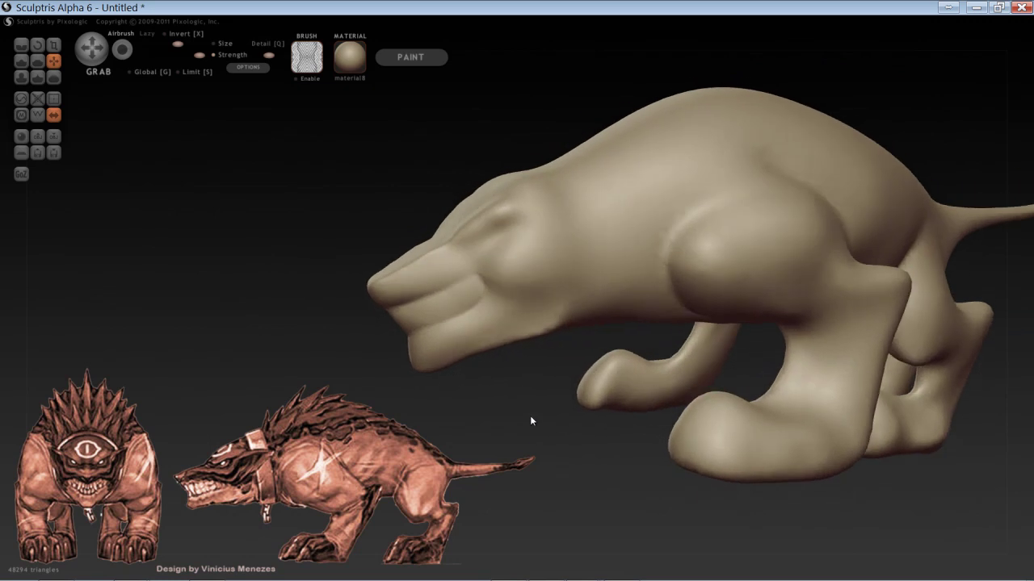
pyautogui.moveTo(503, 387)
pyautogui.mouseDown(button='right')
pyautogui.moveTo(496, 381)
pyautogui.moveTo(474, 396)
pyautogui.mouseUp(button='right')
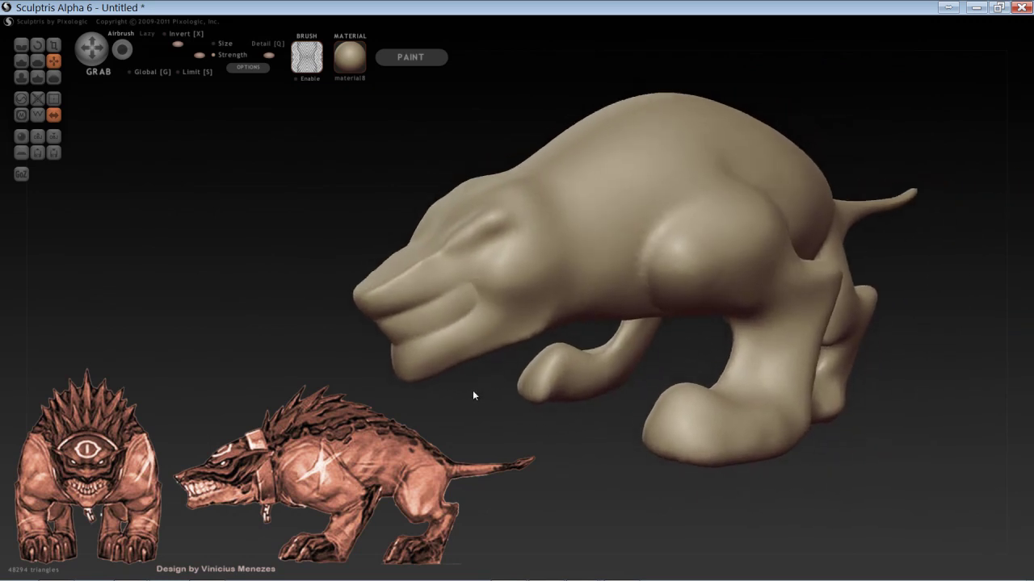
# Step: Reduce the Grab brush's size and detail level, and display the mesh wireframe
pyautogui.press('g')
pyautogui.press('space')
pyautogui.moveTo(199, 54); pyautogui.dragTo(176, 56)
pyautogui.press('space')
pyautogui.moveTo(268, 54)
pyautogui.mouseDown()
pyautogui.moveTo(289, 57)
pyautogui.moveTo(255, 55)
pyautogui.mouseUp()
pyautogui.press('w')
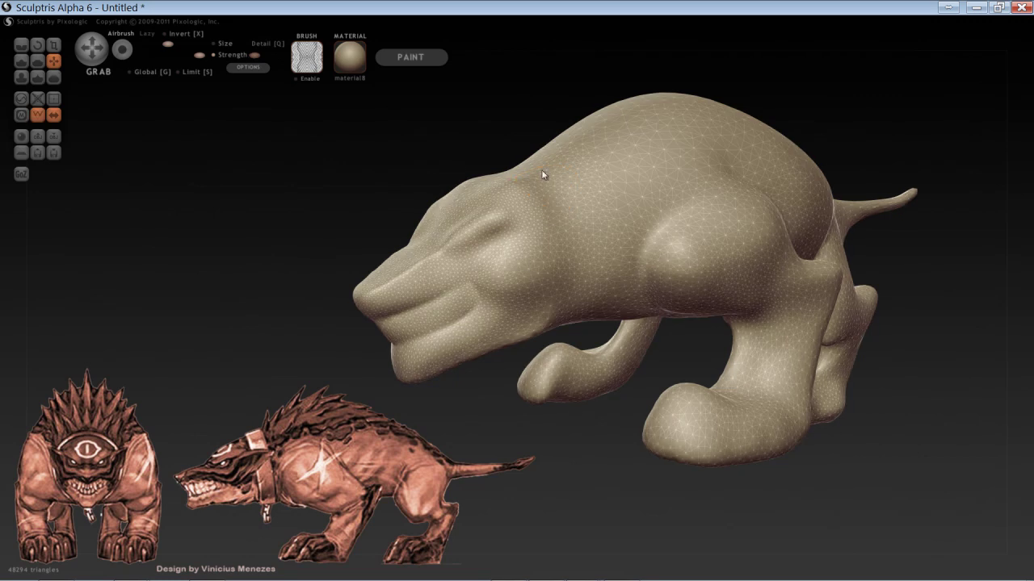
# Step: Try to pull long spikes out of both sides of the head at the reduced detail level, and undo them
pyautogui.moveTo(539, 251)
pyautogui.mouseDown()
pyautogui.moveTo(643, 216)
pyautogui.moveTo(588, 216)
pyautogui.mouseUp()
pyautogui.moveTo(346, 239); pyautogui.dragTo(523, 277)
pyautogui.moveTo(595, 307)
pyautogui.mouseDown()
pyautogui.moveTo(729, 275)
pyautogui.moveTo(858, 221)
pyautogui.mouseUp()
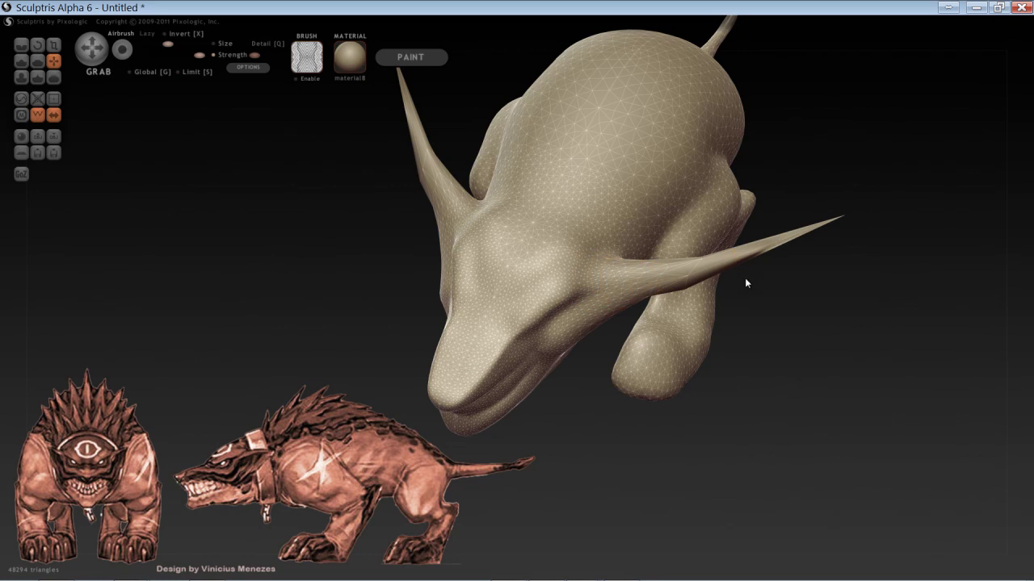
pyautogui.hotkey('ctrl', 'z')
pyautogui.hotkey('ctrl', 'z')
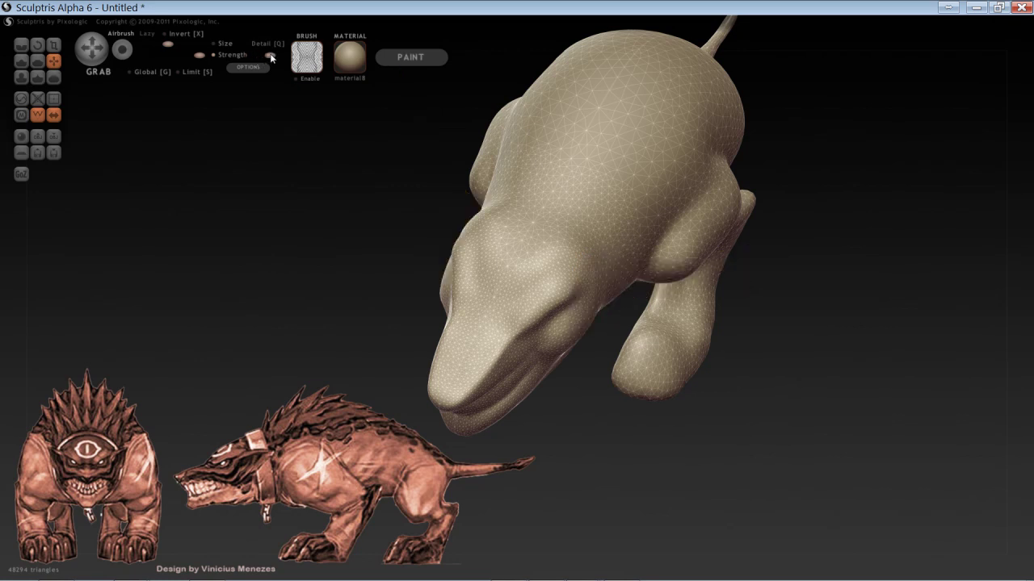
# Step: Raise the Grab brush's detail to a medium level and slightly shrink the brush over the side of the head
pyautogui.moveTo(271, 57); pyautogui.dragTo(283, 55)
pyautogui.moveTo(316, 281); pyautogui.dragTo(305, 277)
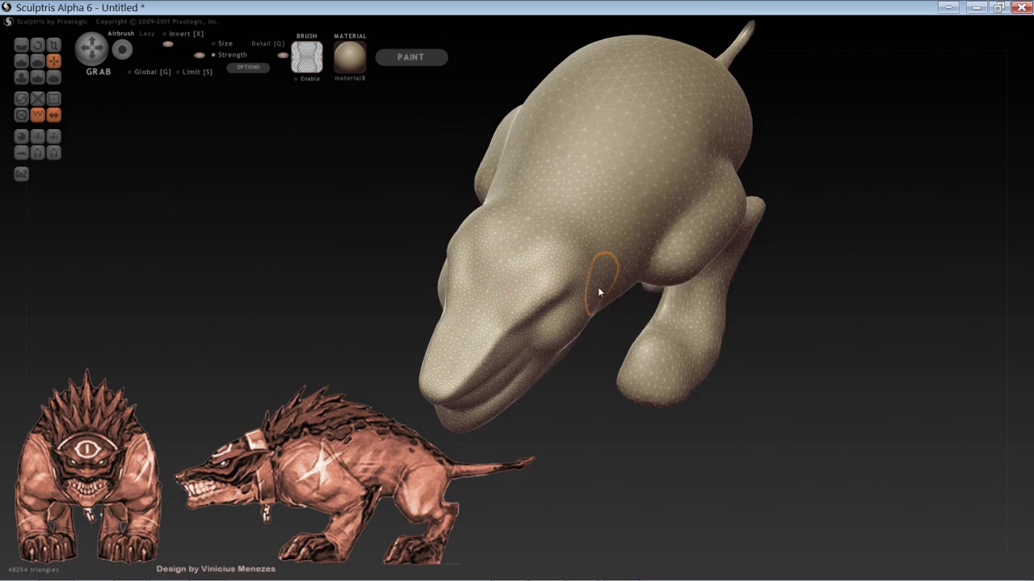
pyautogui.moveTo(283, 56); pyautogui.dragTo(269, 57)
pyautogui.moveTo(312, 329); pyautogui.dragTo(277, 297)
pyautogui.moveTo(388, 295); pyautogui.dragTo(588, 305)
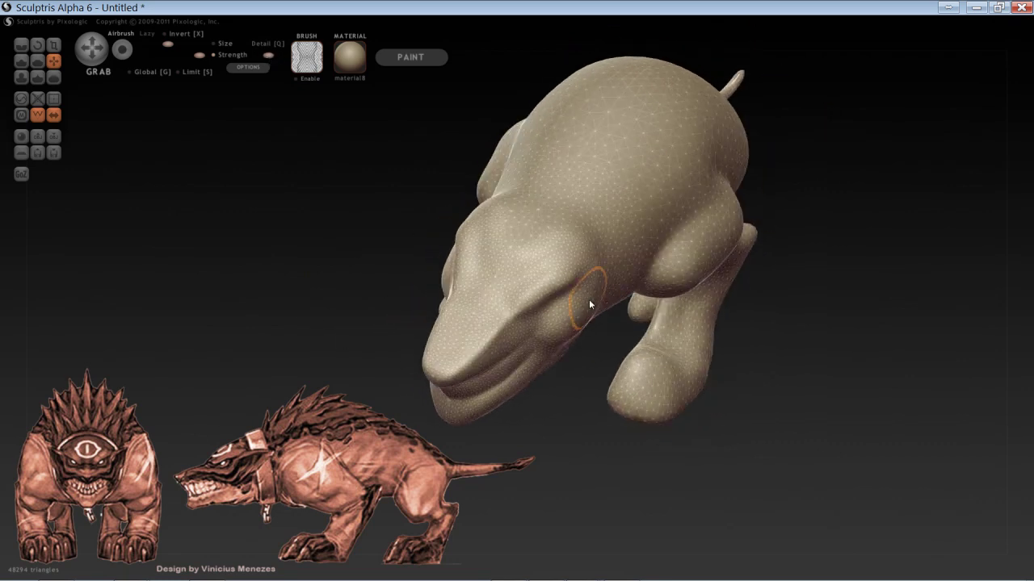
pyautogui.moveTo(325, 299); pyautogui.dragTo(383, 300)
pyautogui.keyDown('shift'); pyautogui.scroll(-3, 601, 304); pyautogui.keyUp('shift')
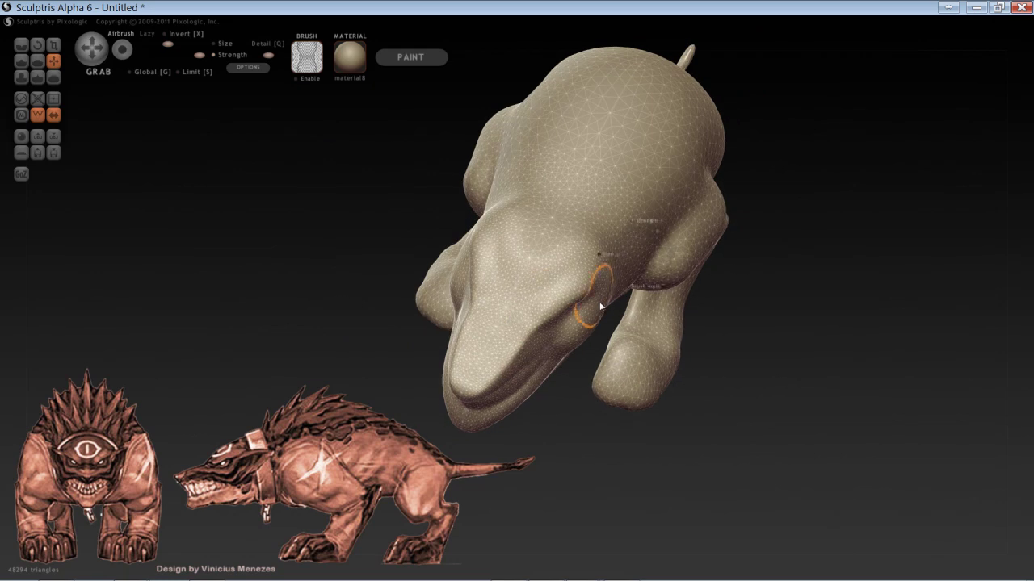
# Step: Pull a pair of short pointed ears out of the sides of the head with the Grab brush, and hide the wireframe
pyautogui.moveTo(600, 304); pyautogui.dragTo(854, 216)
pyautogui.hotkey('ctrl', 'z')
pyautogui.moveTo(800, 308)
pyautogui.mouseDown()
pyautogui.moveTo(607, 290)
pyautogui.moveTo(678, 249)
pyautogui.mouseUp()
pyautogui.keyDown('shift'); pyautogui.moveTo(757, 307); pyautogui.dragTo(698, 281, button='right'); pyautogui.keyUp('shift')
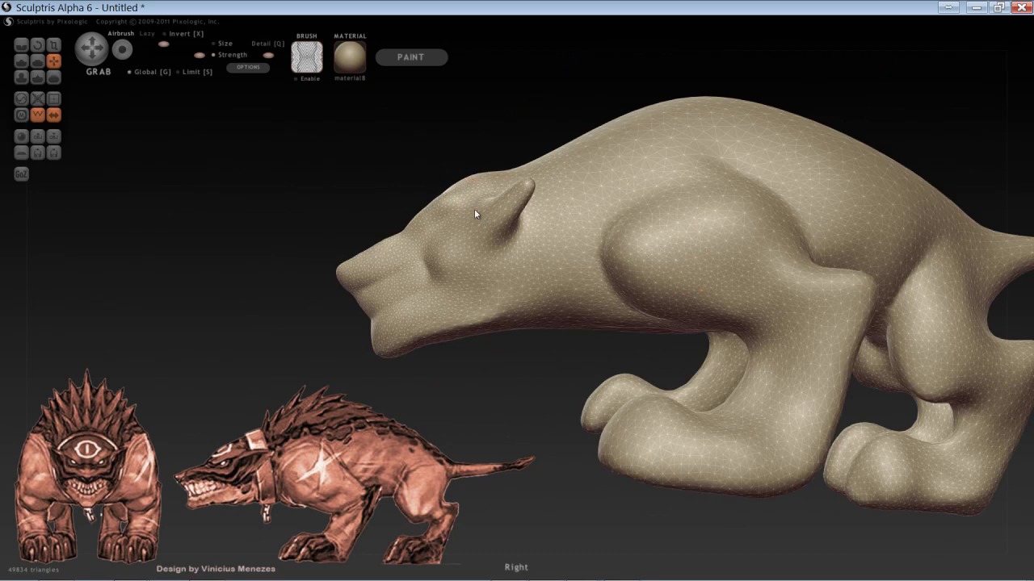
pyautogui.press('w')
pyautogui.scroll(3, 483, 135)
pyautogui.keyDown('alt'); pyautogui.moveTo(477, 144); pyautogui.dragTo(512, 213, button='right'); pyautogui.keyUp('alt')
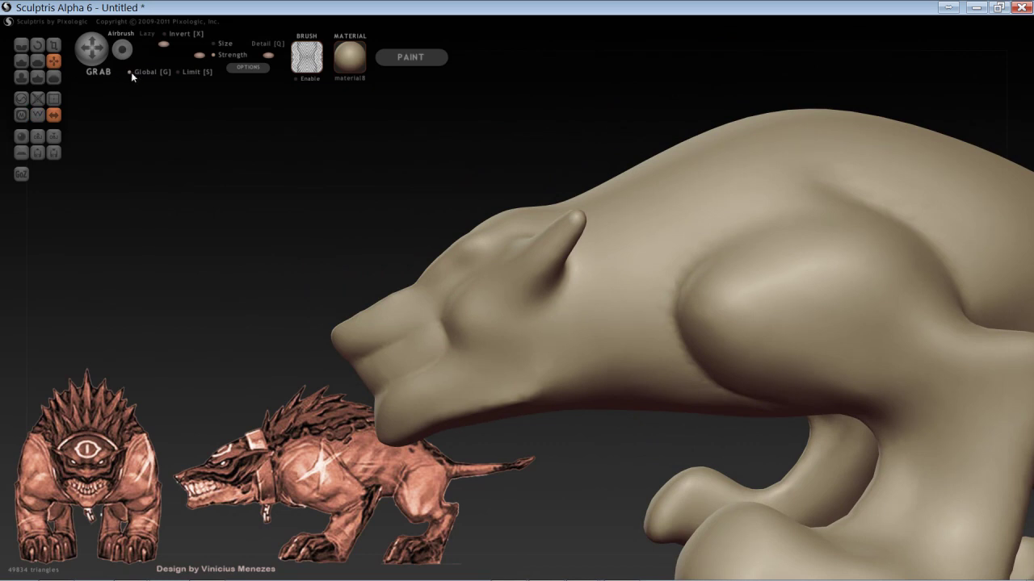
# Step: Compare Draw brush strokes on the side of the neck with Clay on and off, undoing each stroke
pyautogui.click(54, 45)
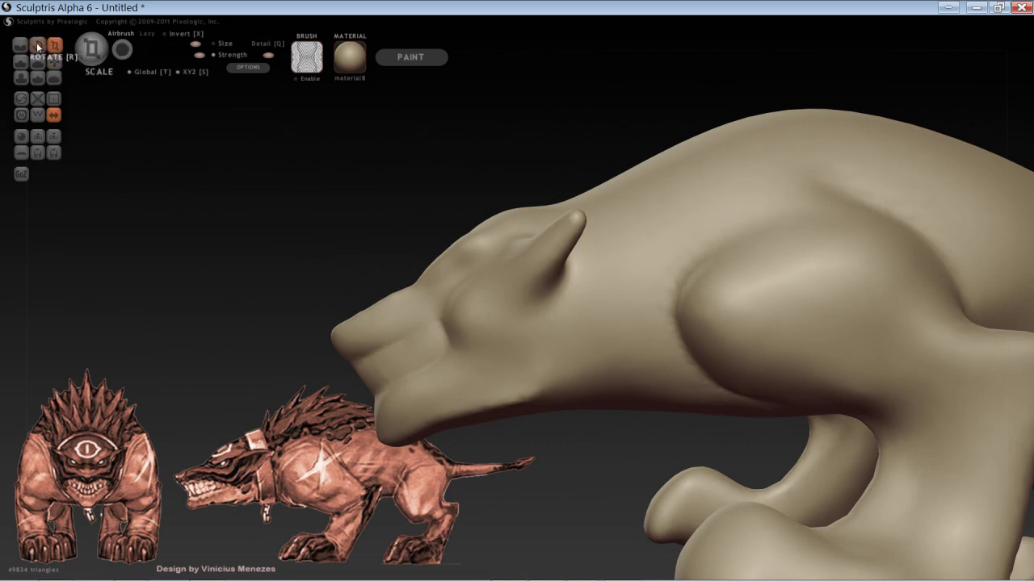
pyautogui.click(53, 61)
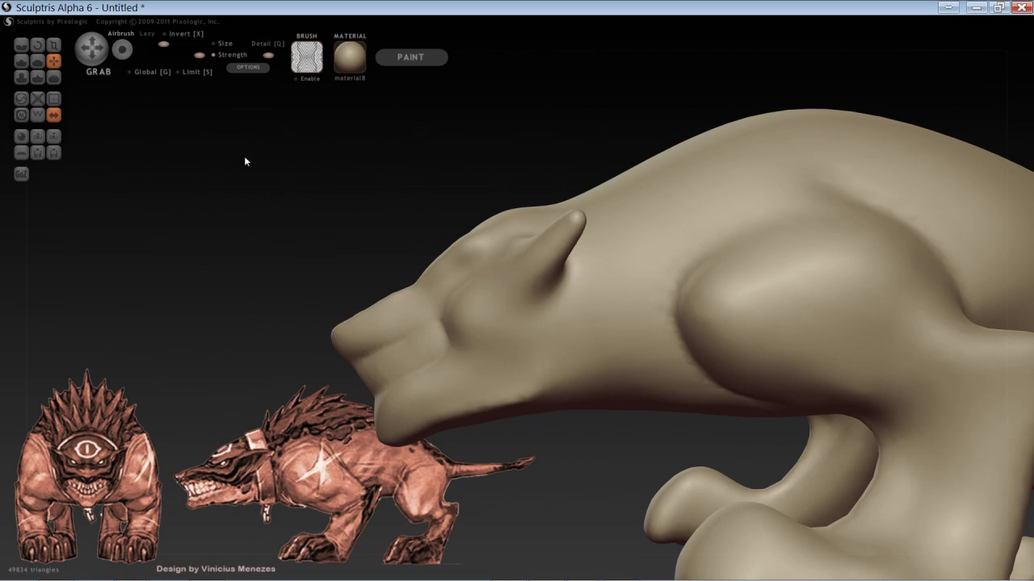
pyautogui.click(21, 61)
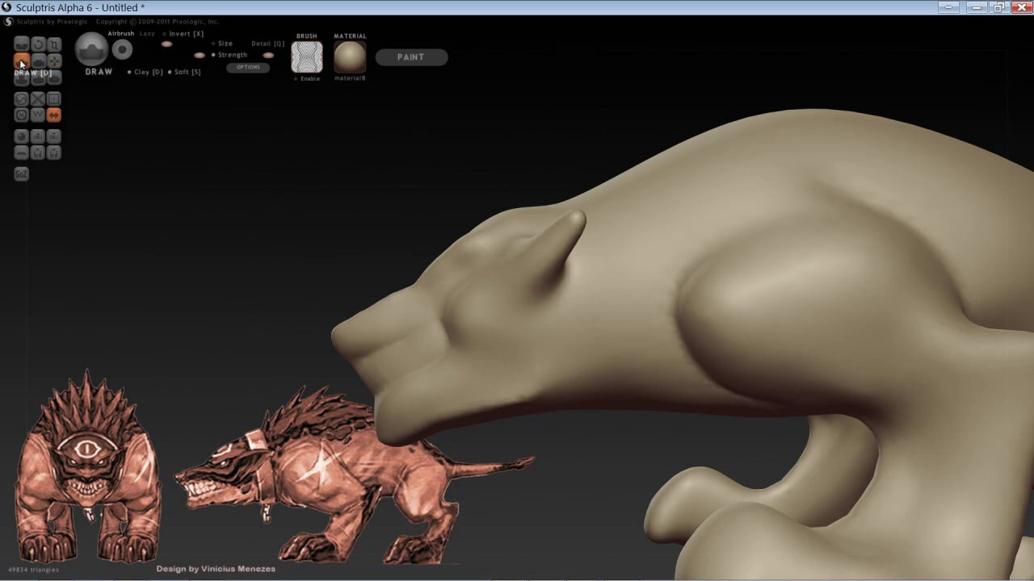
pyautogui.click(132, 74)
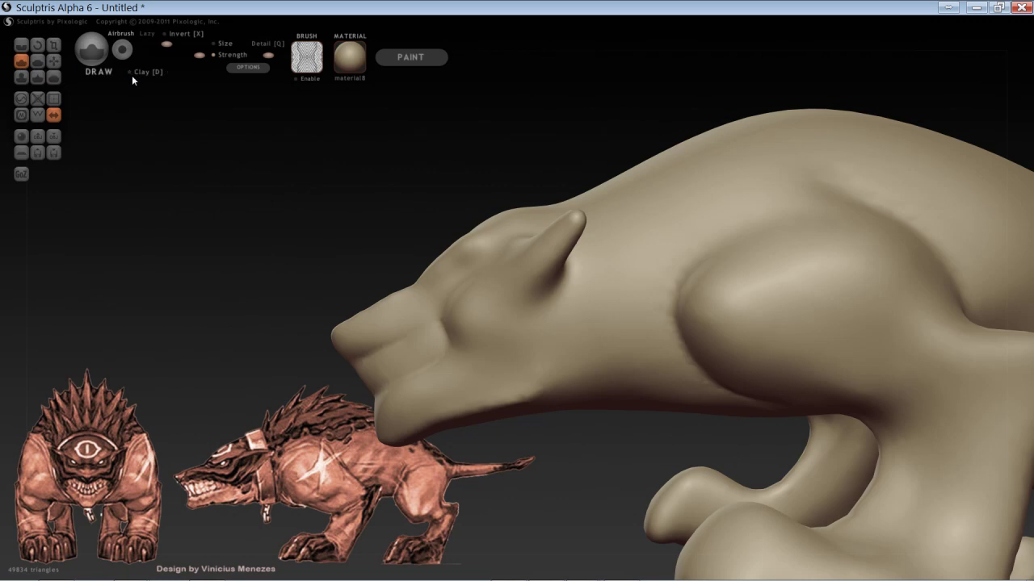
pyautogui.click(130, 71)
pyautogui.moveTo(601, 323)
pyautogui.mouseDown()
pyautogui.moveTo(608, 328)
pyautogui.moveTo(617, 301)
pyautogui.moveTo(604, 347)
pyautogui.mouseUp()
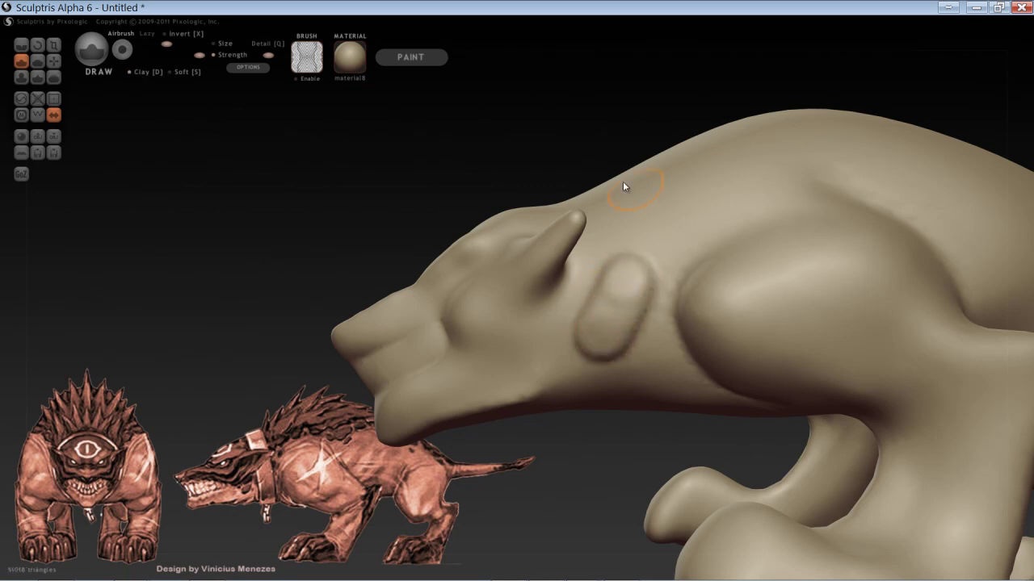
pyautogui.hotkey('ctrl', 'z')
pyautogui.click(137, 72)
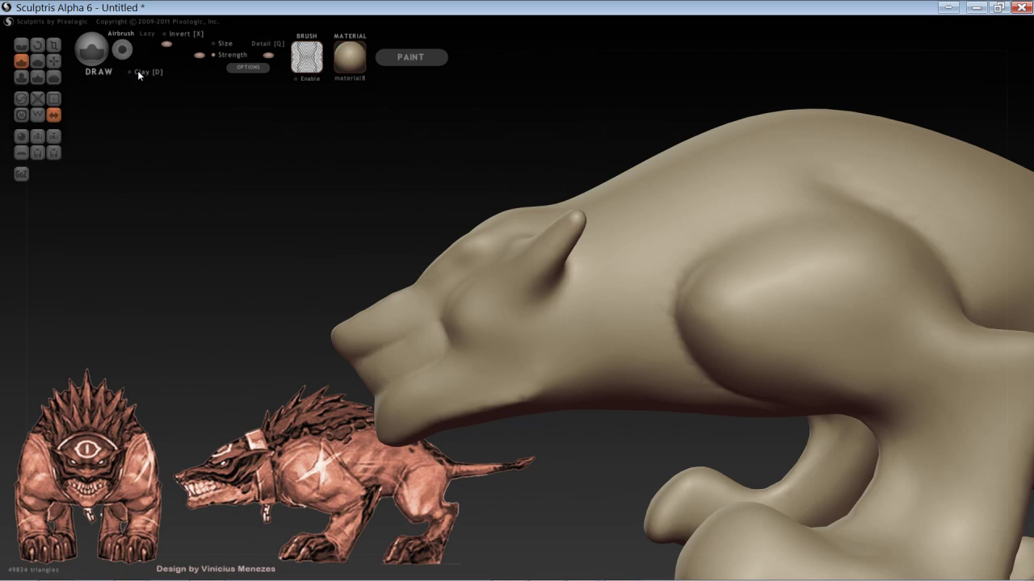
pyautogui.moveTo(609, 333); pyautogui.dragTo(632, 258)
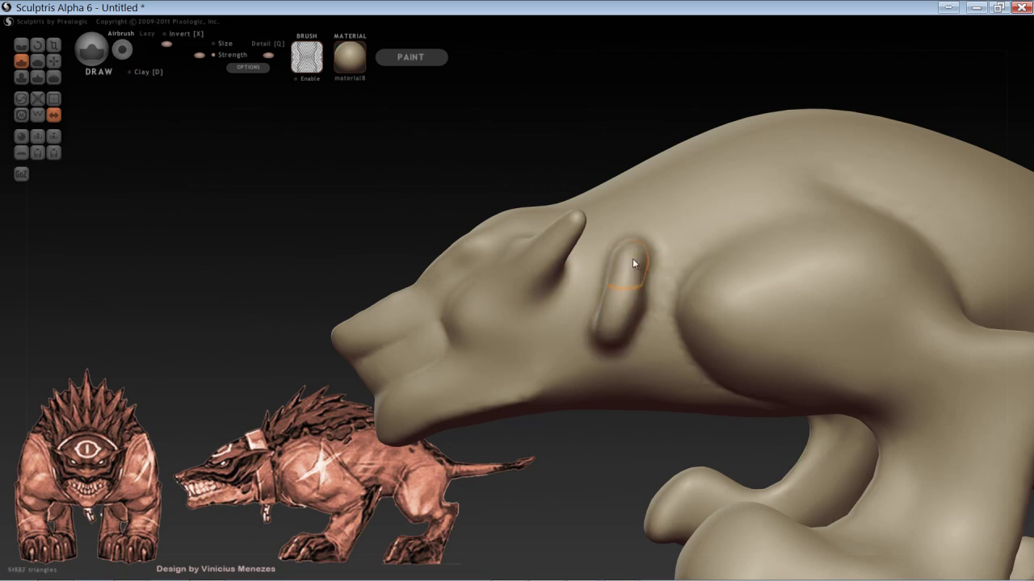
pyautogui.hotkey('ctrl', 'z')
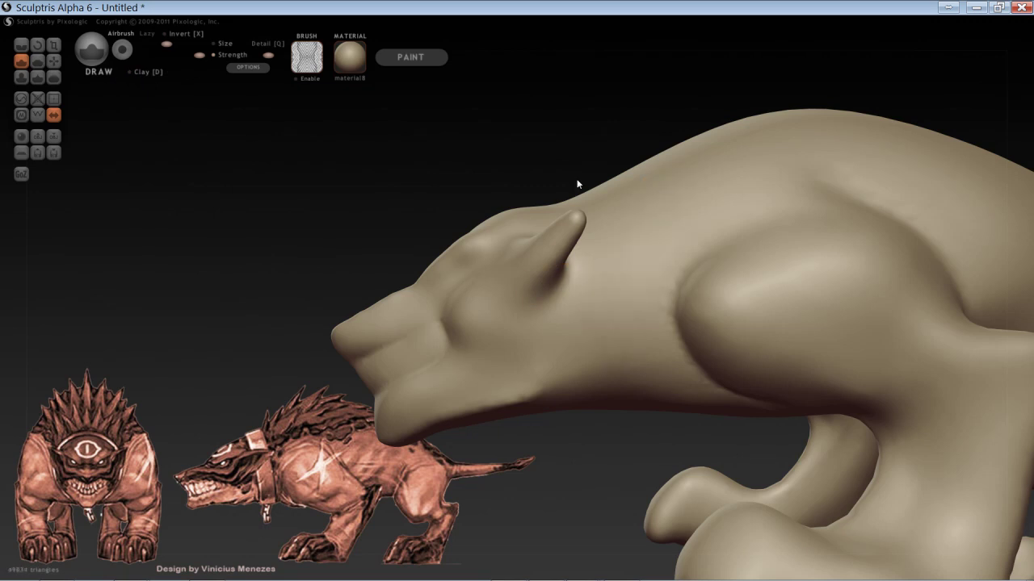
pyautogui.click(21, 76)
pyautogui.click(20, 43)
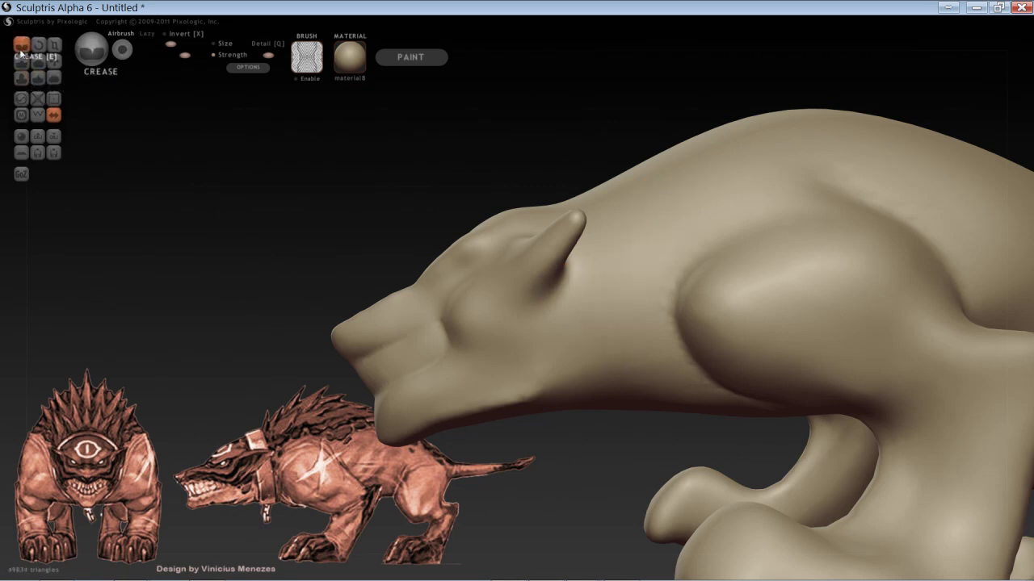
pyautogui.click(50, 77)
pyautogui.click(38, 79)
pyautogui.click(37, 61)
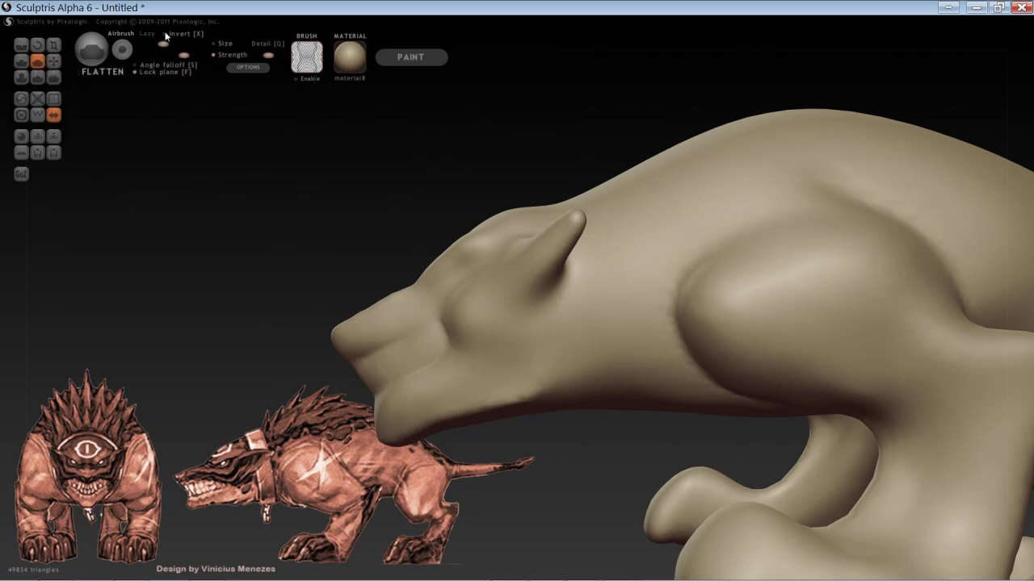
pyautogui.click(21, 60)
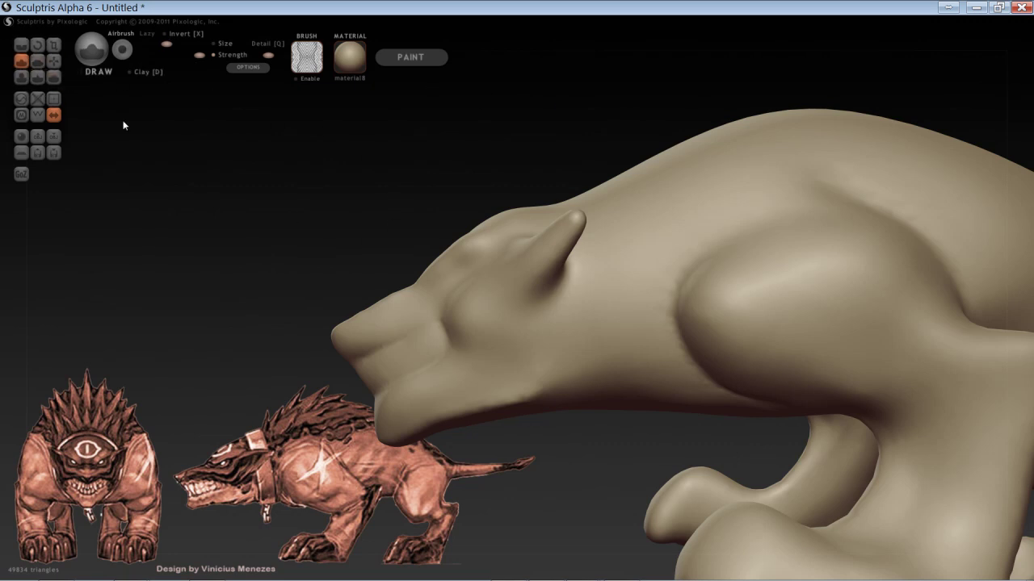
# Step: Turn off the Grab brush's Global option and pull the short ears into broad, flattened, pointed flaps
pyautogui.click(53, 61)
pyautogui.moveTo(360, 206); pyautogui.dragTo(368, 214)
pyautogui.moveTo(525, 164); pyautogui.dragTo(529, 175)
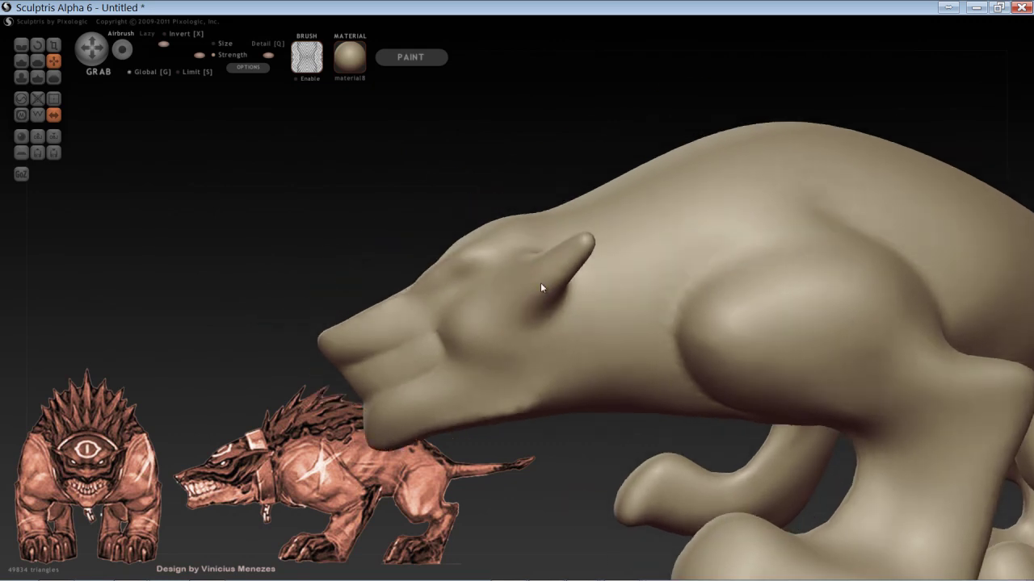
pyautogui.moveTo(540, 282)
pyautogui.keyDown('alt'); pyautogui.mouseDown()
pyautogui.moveTo(499, 271)
pyautogui.moveTo(529, 252)
pyautogui.mouseUp(); pyautogui.keyUp('alt')
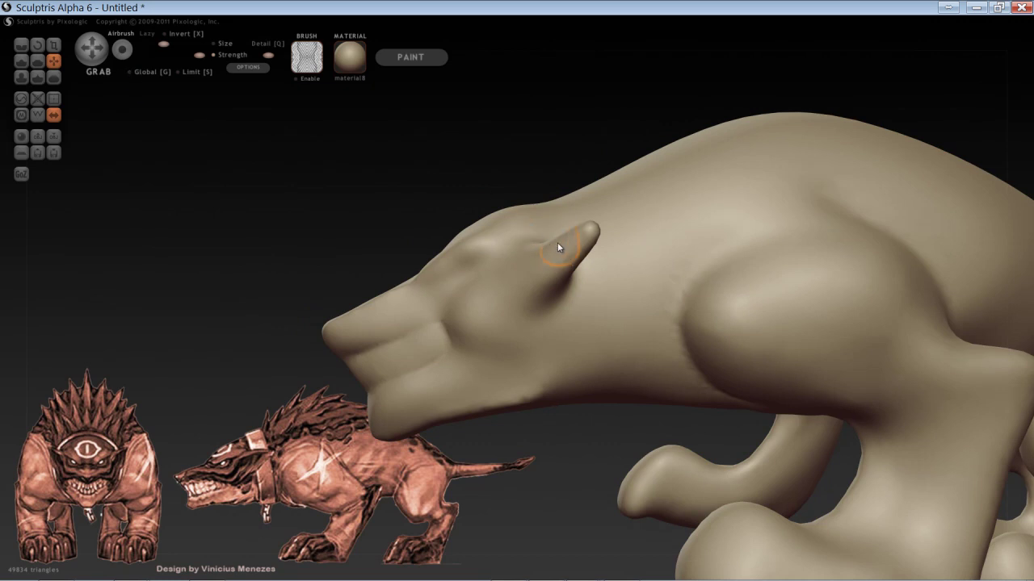
pyautogui.moveTo(543, 245)
pyautogui.mouseDown()
pyautogui.moveTo(541, 227)
pyautogui.moveTo(524, 234)
pyautogui.mouseUp()
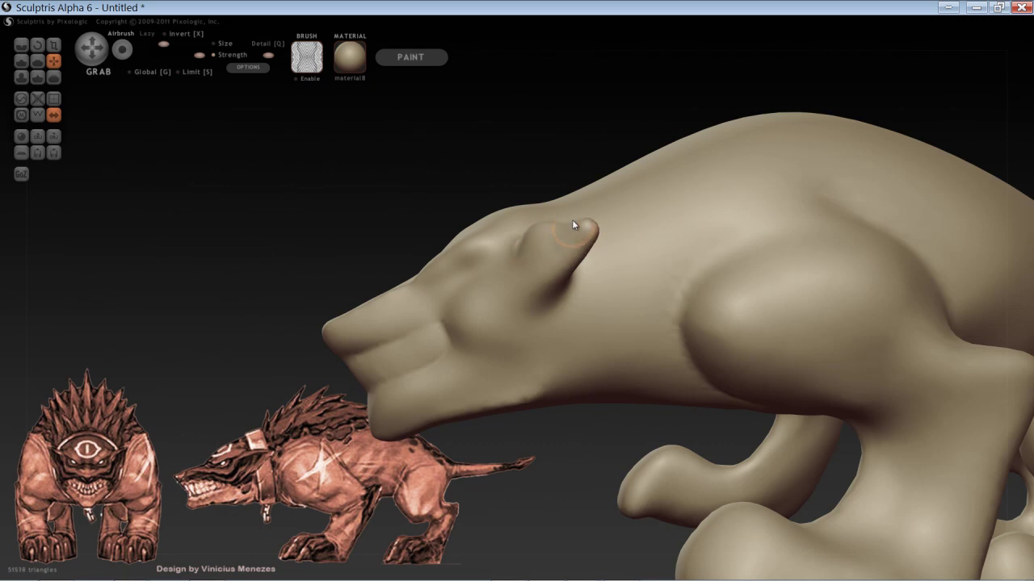
pyautogui.moveTo(599, 209)
pyautogui.mouseDown(button='right')
pyautogui.moveTo(579, 241)
pyautogui.moveTo(587, 386)
pyautogui.mouseUp(button='right')
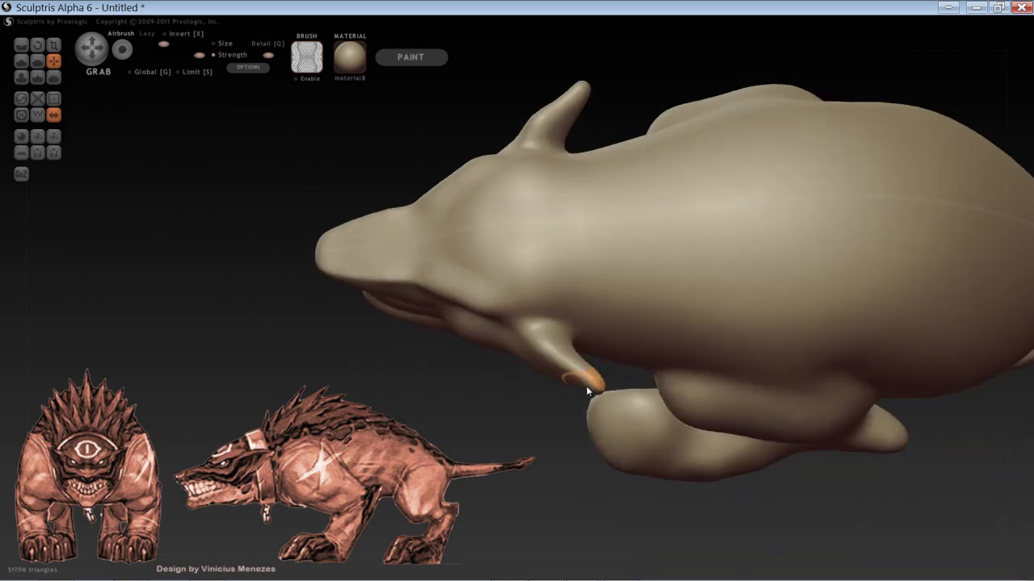
pyautogui.moveTo(599, 384); pyautogui.dragTo(616, 372)
pyautogui.moveTo(616, 372)
pyautogui.mouseDown(button='right')
pyautogui.moveTo(593, 363)
pyautogui.moveTo(713, 296)
pyautogui.moveTo(750, 296)
pyautogui.moveTo(632, 283)
pyautogui.mouseUp(button='right')
pyautogui.moveTo(627, 255)
pyautogui.mouseDown()
pyautogui.moveTo(638, 260)
pyautogui.moveTo(608, 290)
pyautogui.mouseUp()
pyautogui.press('space')
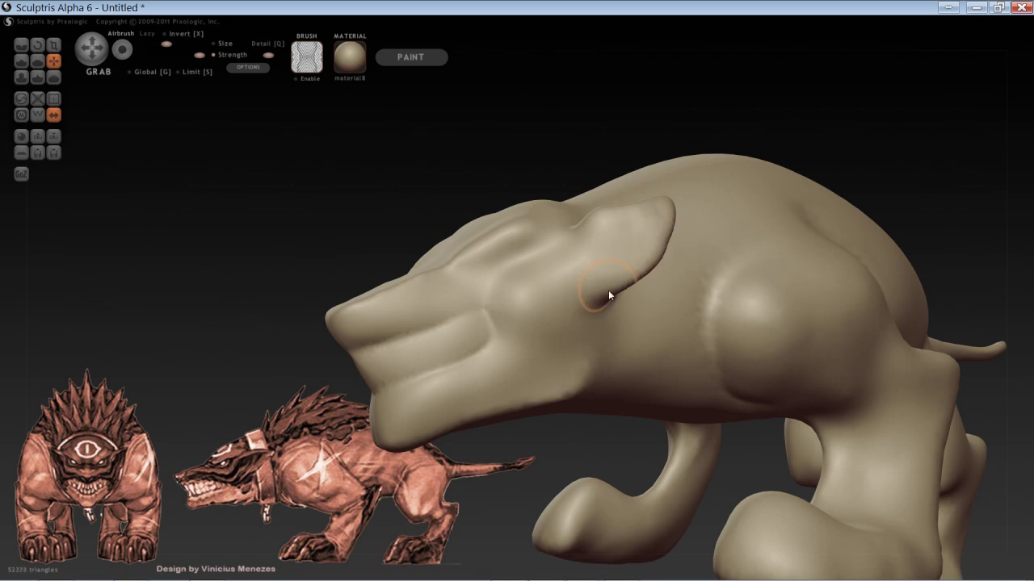
# Step: Build up the cheekbones, brow ridges and sunken eye sockets on the head with a small Draw brush
pyautogui.moveTo(608, 138); pyautogui.dragTo(575, 163)
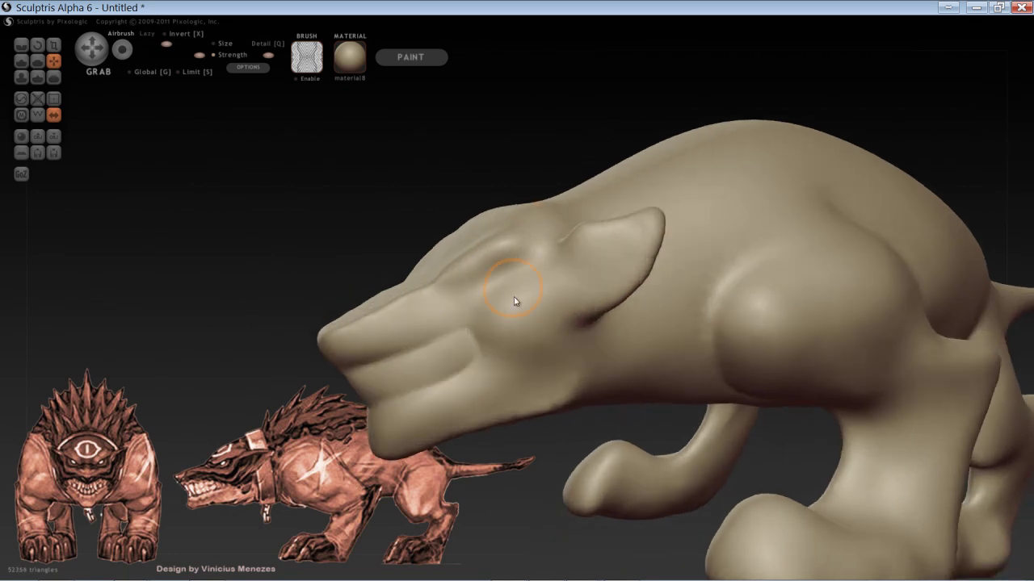
pyautogui.press('d')
pyautogui.press('space')
pyautogui.moveTo(527, 313)
pyautogui.mouseDown()
pyautogui.moveTo(449, 315)
pyautogui.moveTo(531, 326)
pyautogui.mouseUp()
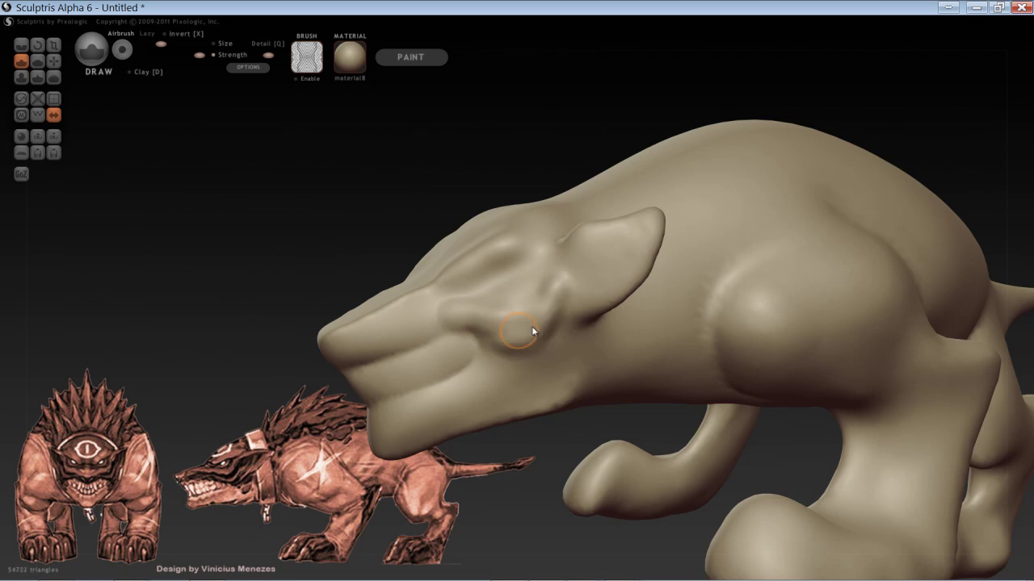
pyautogui.moveTo(495, 291)
pyautogui.mouseDown()
pyautogui.moveTo(493, 266)
pyautogui.moveTo(522, 264)
pyautogui.moveTo(479, 268)
pyautogui.mouseUp()
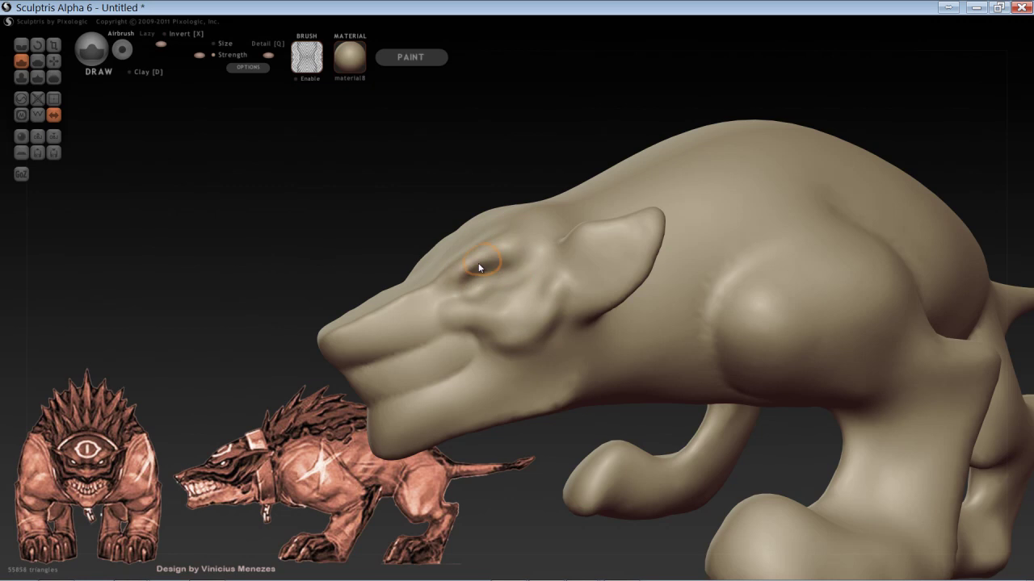
pyautogui.moveTo(432, 162); pyautogui.dragTo(466, 179)
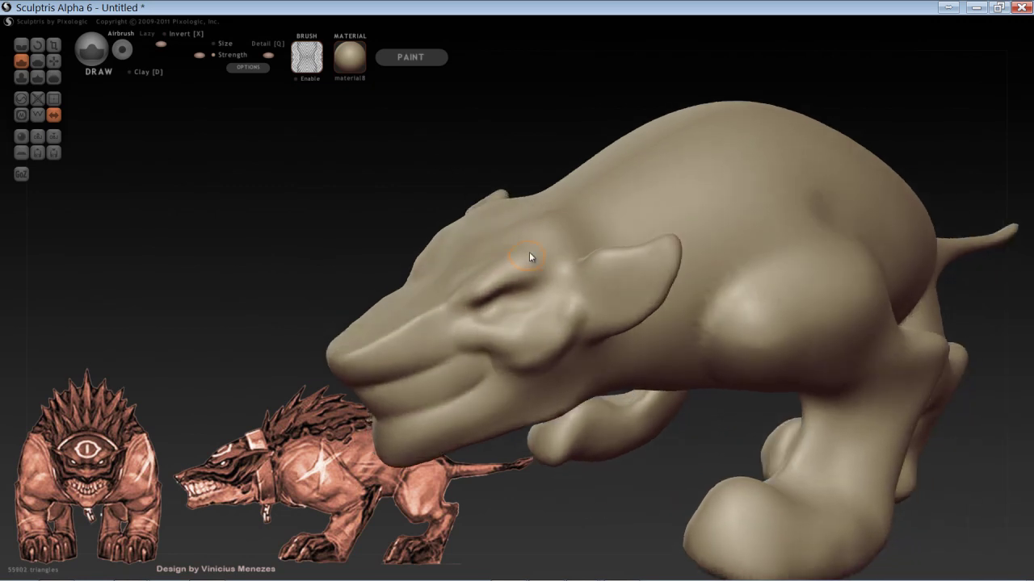
pyautogui.moveTo(462, 307)
pyautogui.mouseDown()
pyautogui.moveTo(394, 331)
pyautogui.moveTo(448, 300)
pyautogui.moveTo(403, 335)
pyautogui.mouseUp()
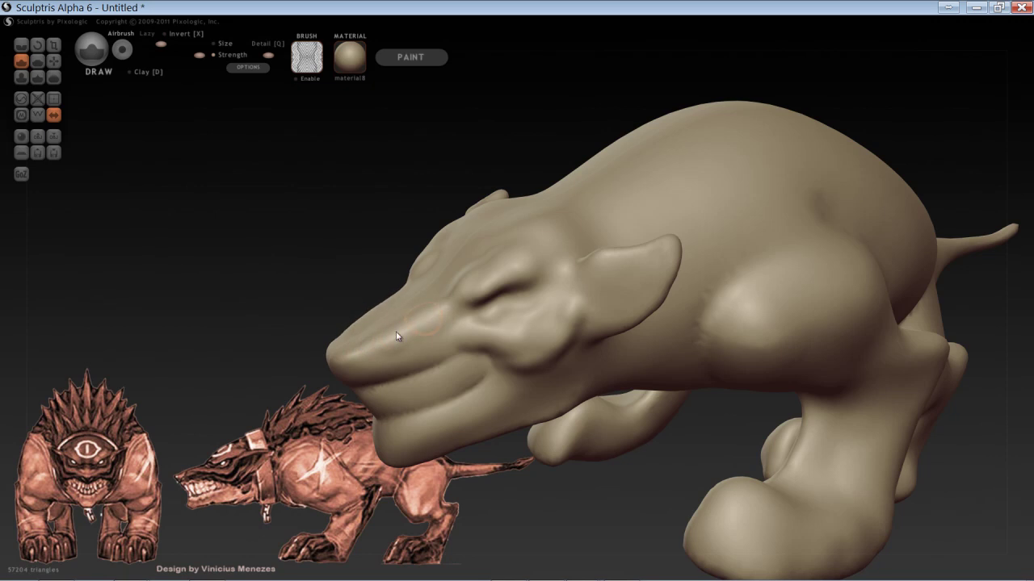
# Step: Carve a groove around the tip of the muzzle with the Crease brush to separate a rounded nose
pyautogui.press('c')
pyautogui.moveTo(270, 281)
pyautogui.mouseDown()
pyautogui.moveTo(321, 290)
pyautogui.moveTo(366, 267)
pyautogui.mouseUp()
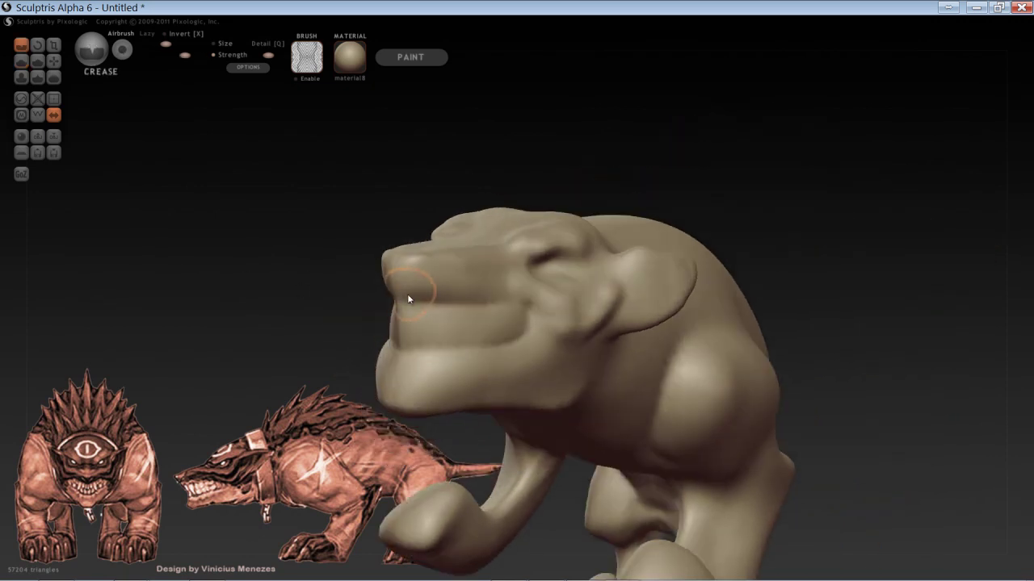
pyautogui.moveTo(404, 299); pyautogui.dragTo(433, 283)
pyautogui.moveTo(432, 219); pyautogui.dragTo(380, 250)
pyautogui.moveTo(273, 320)
pyautogui.mouseDown()
pyautogui.moveTo(300, 275)
pyautogui.moveTo(283, 242)
pyautogui.moveTo(322, 222)
pyautogui.mouseUp()
# Step: Sculpt an eyeball and surrounding eyelids inside each eye socket with a smaller Draw brush, undoing the stray stroke
pyautogui.scroll(5, 268, 215)
pyautogui.press('d')
pyautogui.press('space')
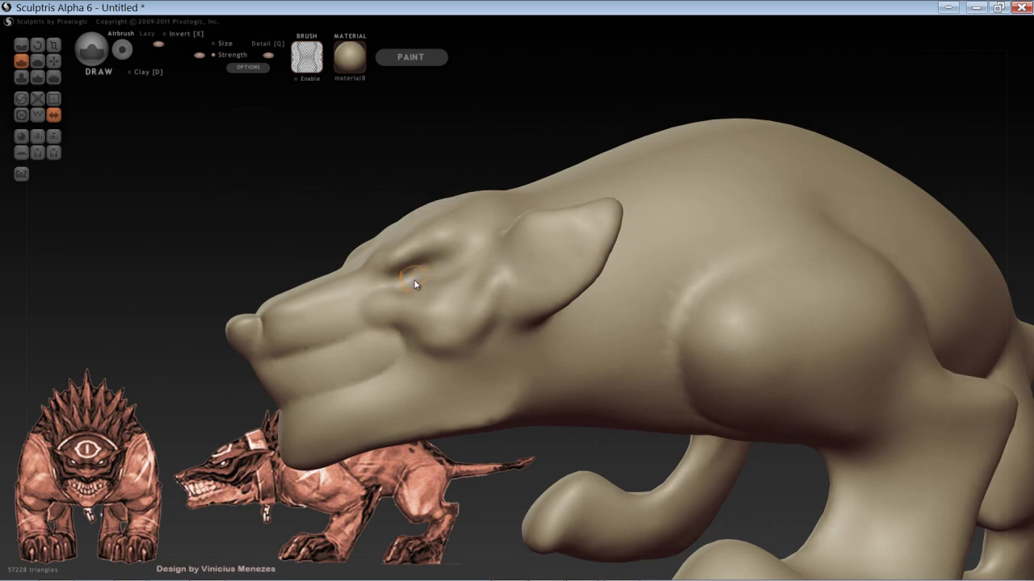
pyautogui.click(412, 275)
pyautogui.moveTo(302, 224); pyautogui.dragTo(303, 239)
pyautogui.scroll(5, 339, 282)
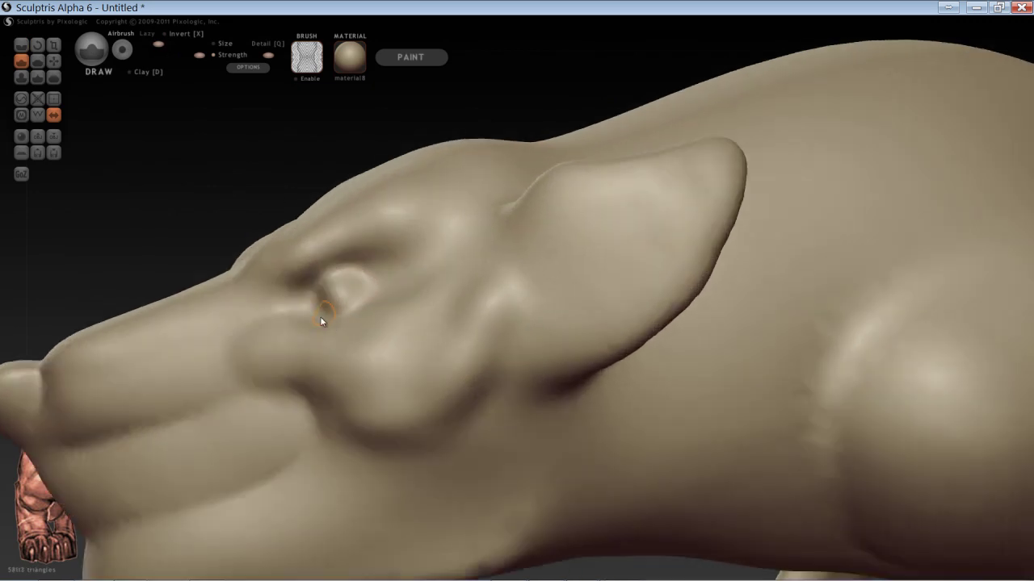
pyautogui.moveTo(319, 316)
pyautogui.mouseDown()
pyautogui.moveTo(332, 323)
pyautogui.moveTo(362, 309)
pyautogui.moveTo(380, 286)
pyautogui.moveTo(360, 308)
pyautogui.moveTo(327, 320)
pyautogui.moveTo(343, 295)
pyautogui.moveTo(331, 320)
pyautogui.moveTo(307, 295)
pyautogui.moveTo(346, 270)
pyautogui.mouseUp()
pyautogui.hotkey('ctrl', 'z')
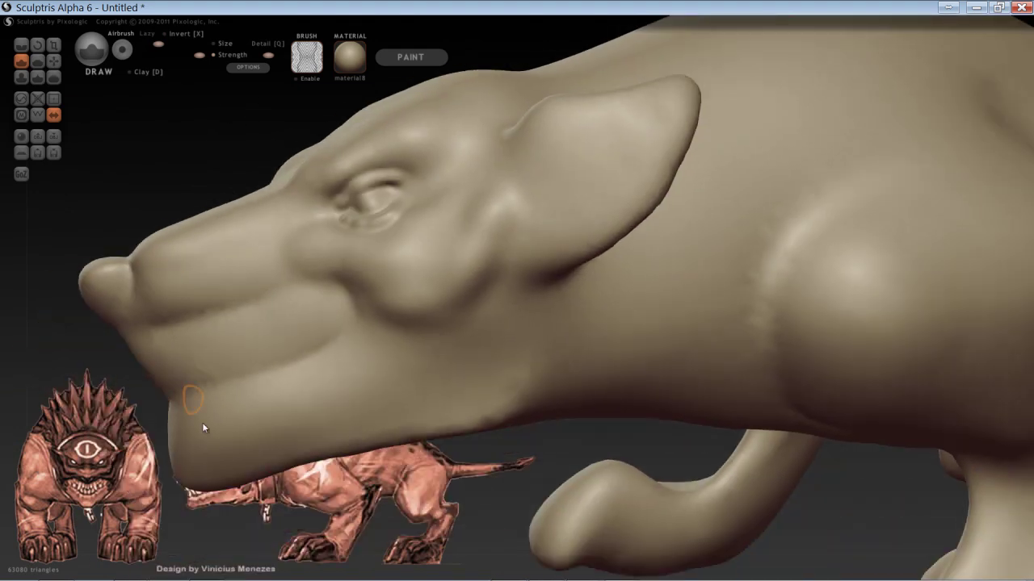
# Step: Draw upper and lower rows of teeth along the sides and front of the mouth, with long canines
pyautogui.moveTo(252, 469); pyautogui.dragTo(446, 428)
pyautogui.scroll(3, 446, 428)
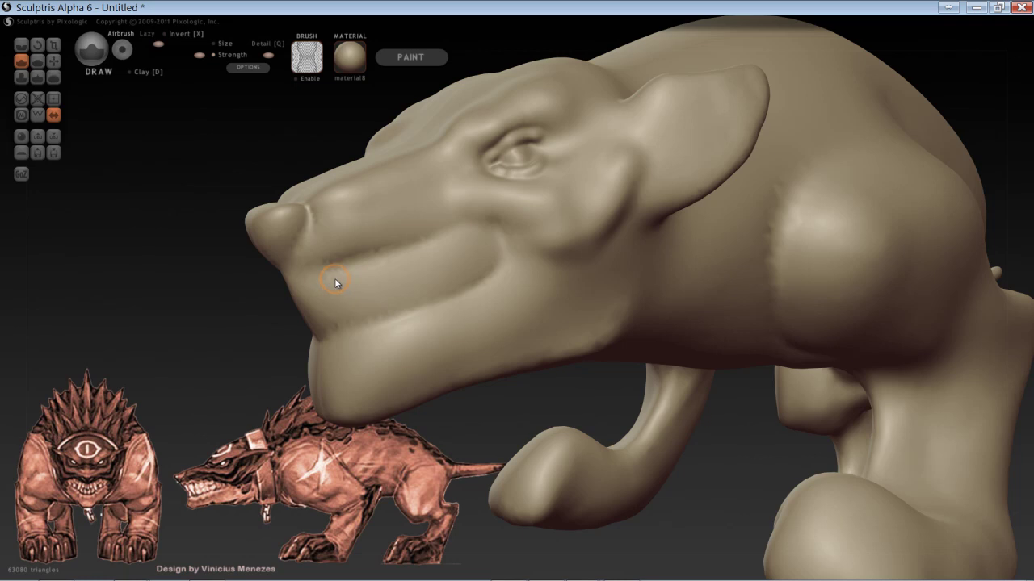
pyautogui.moveTo(334, 278)
pyautogui.mouseDown()
pyautogui.moveTo(351, 312)
pyautogui.moveTo(362, 272)
pyautogui.moveTo(468, 243)
pyautogui.mouseUp()
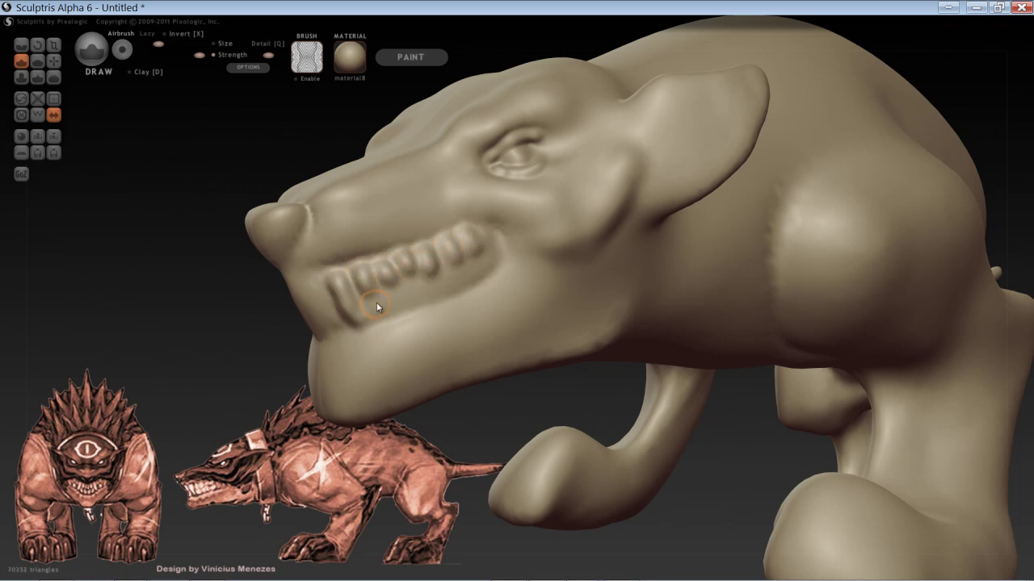
pyautogui.moveTo(391, 314); pyautogui.dragTo(486, 260)
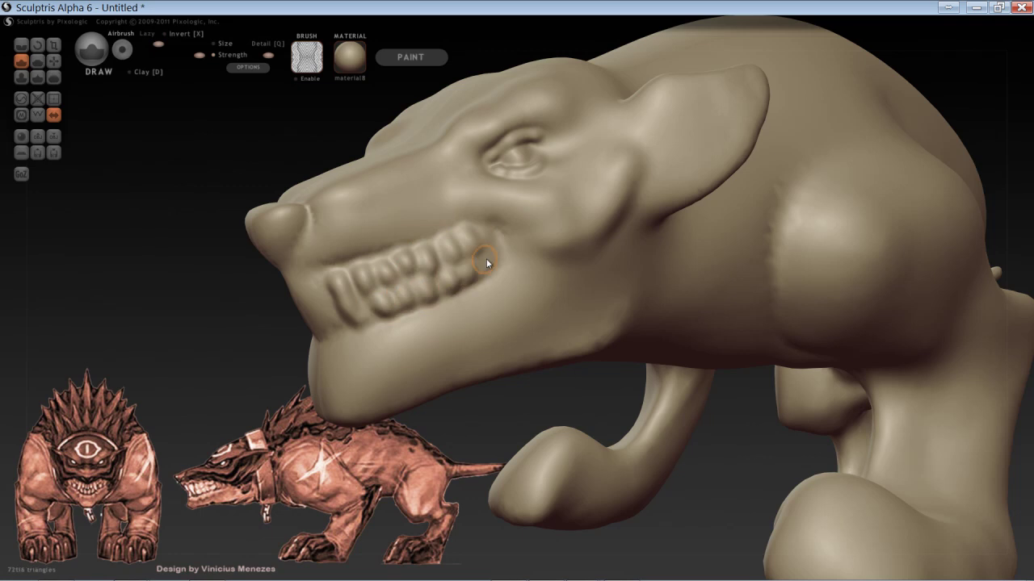
pyautogui.moveTo(275, 331)
pyautogui.mouseDown()
pyautogui.moveTo(231, 346)
pyautogui.moveTo(329, 328)
pyautogui.moveTo(454, 247)
pyautogui.moveTo(466, 269)
pyautogui.moveTo(459, 230)
pyautogui.moveTo(488, 255)
pyautogui.mouseUp()
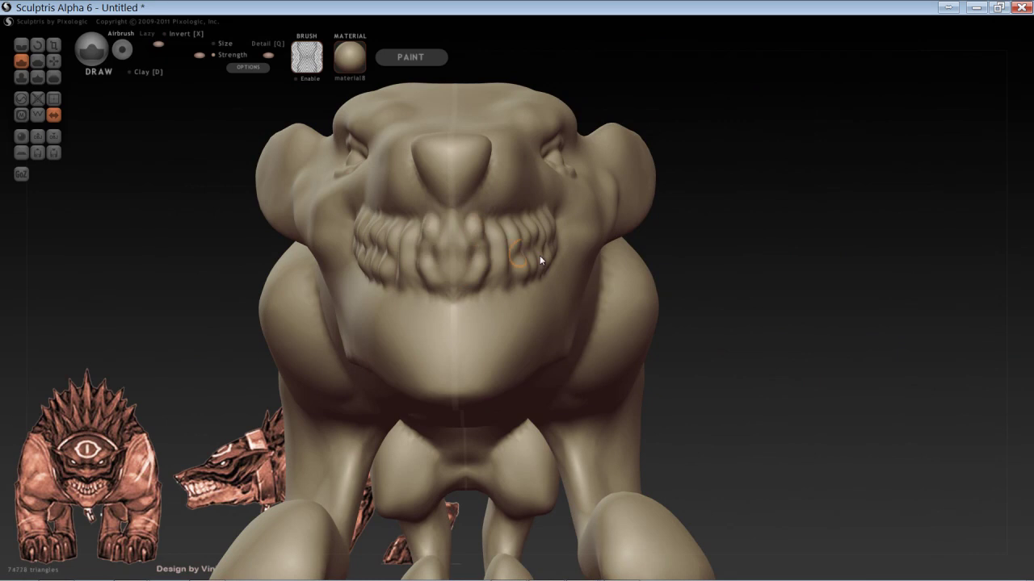
# Step: Crease around the canine and along the line between the upper and lower rows of teeth
pyautogui.moveTo(795, 260); pyautogui.dragTo(642, 272)
pyautogui.press('c')
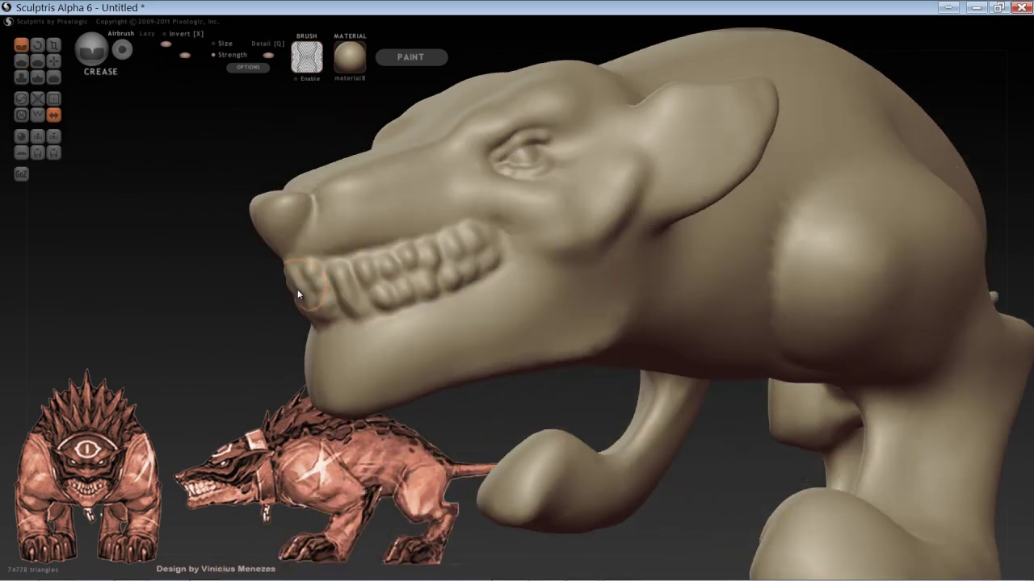
pyautogui.moveTo(213, 311); pyautogui.dragTo(210, 327)
pyautogui.scroll(3, 209, 329)
pyautogui.scroll(-2, 207, 332)
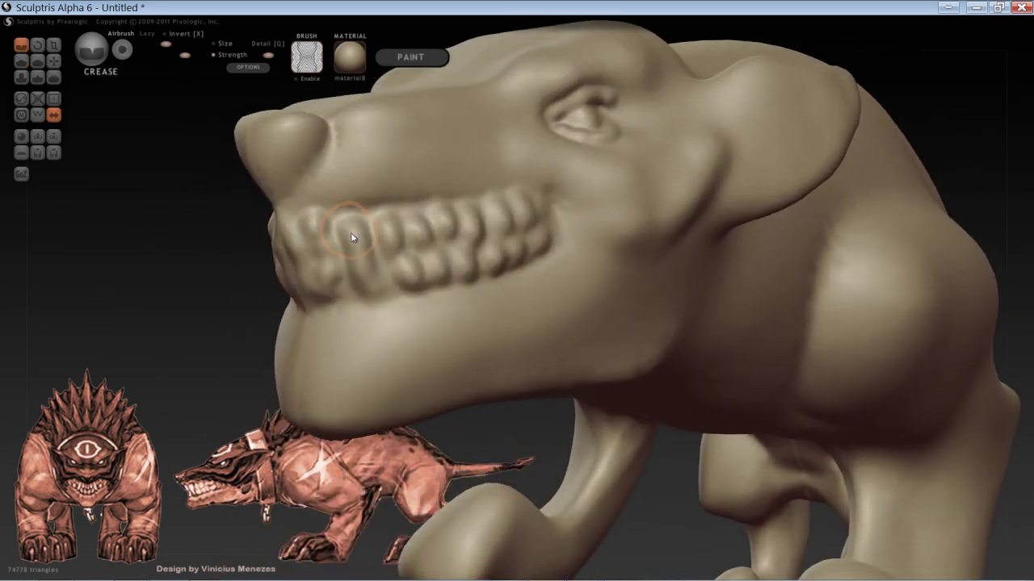
pyautogui.moveTo(333, 225)
pyautogui.mouseDown()
pyautogui.moveTo(348, 267)
pyautogui.moveTo(382, 298)
pyautogui.mouseUp()
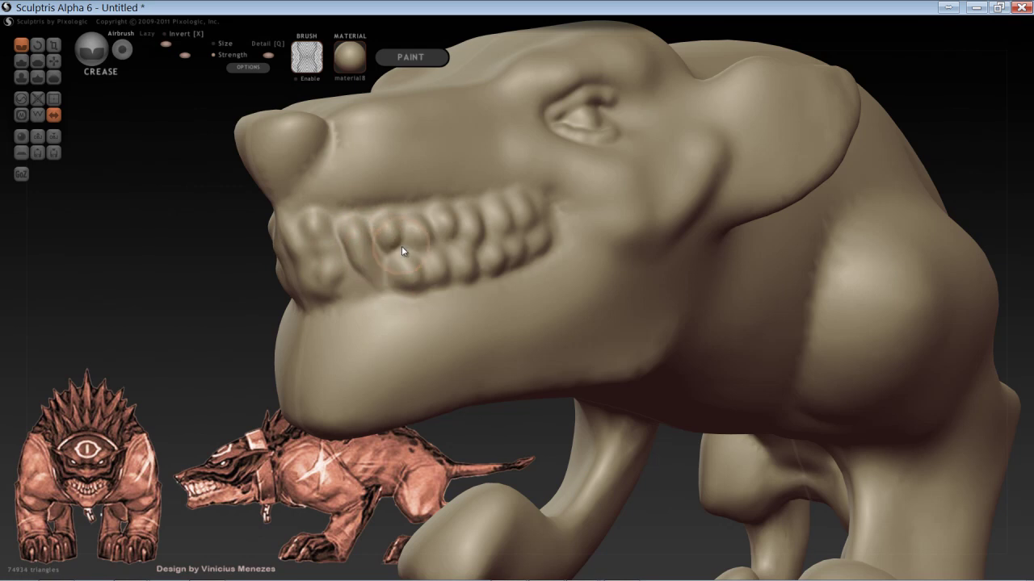
pyautogui.moveTo(435, 240)
pyautogui.mouseDown()
pyautogui.moveTo(468, 247)
pyautogui.moveTo(549, 209)
pyautogui.mouseUp()
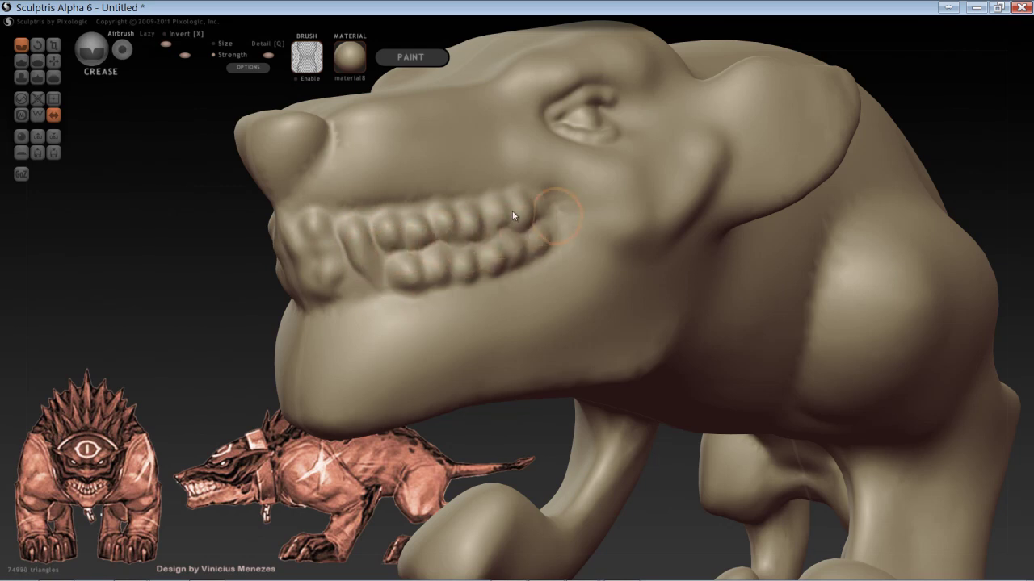
# Step: Reduce the Crease brush size and deepen the gaps between the individual upper and lower teeth
pyautogui.press('space')
pyautogui.moveTo(439, 241); pyautogui.dragTo(425, 222)
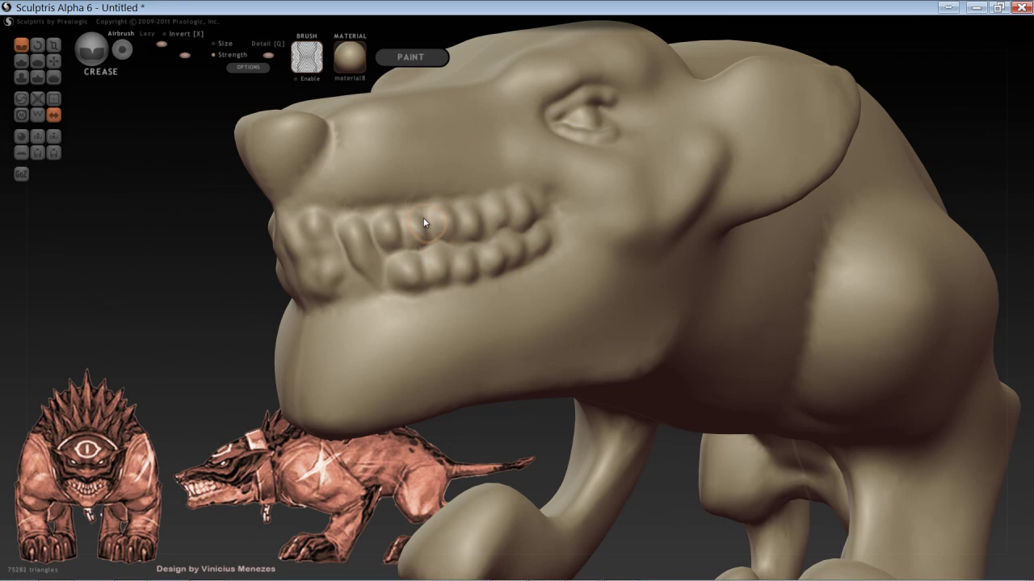
pyautogui.moveTo(254, 227); pyautogui.dragTo(334, 256)
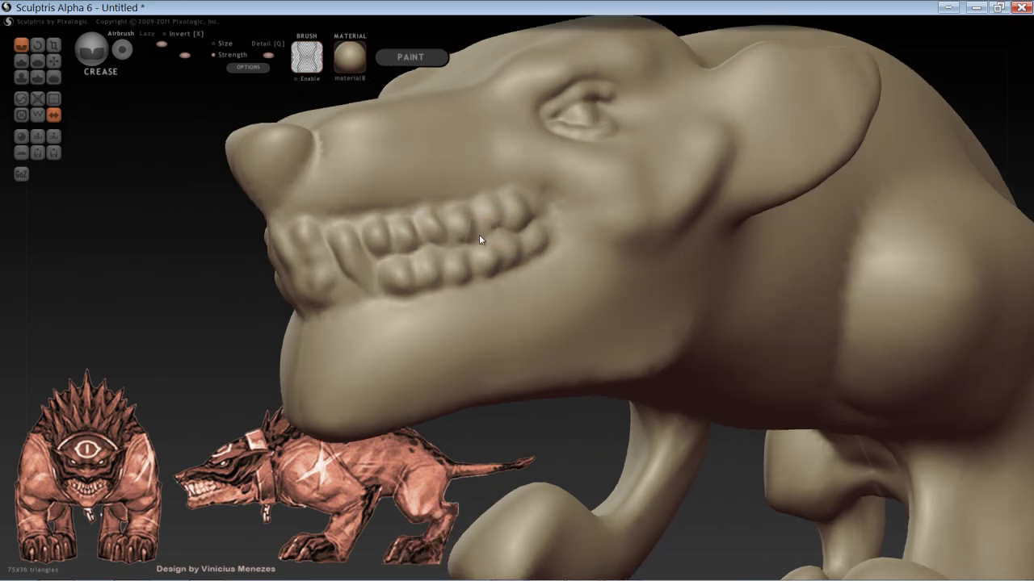
pyautogui.moveTo(513, 229)
pyautogui.mouseDown()
pyautogui.moveTo(539, 223)
pyautogui.moveTo(470, 258)
pyautogui.mouseUp()
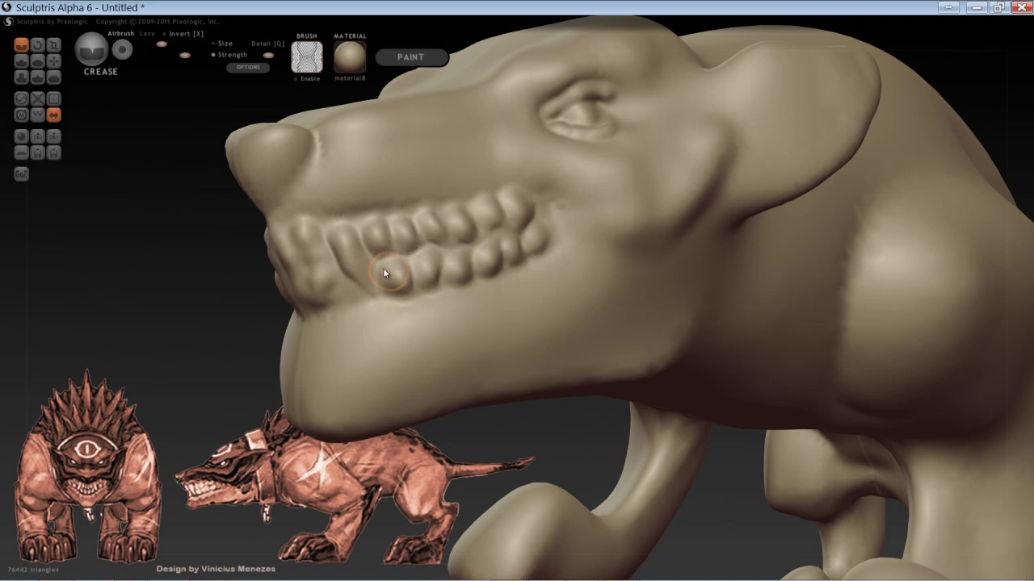
pyautogui.moveTo(403, 262); pyautogui.dragTo(417, 294)
# Step: Build up a raised lip around the mouth corner and along the lower jaw with the Draw brush
pyautogui.press('d')
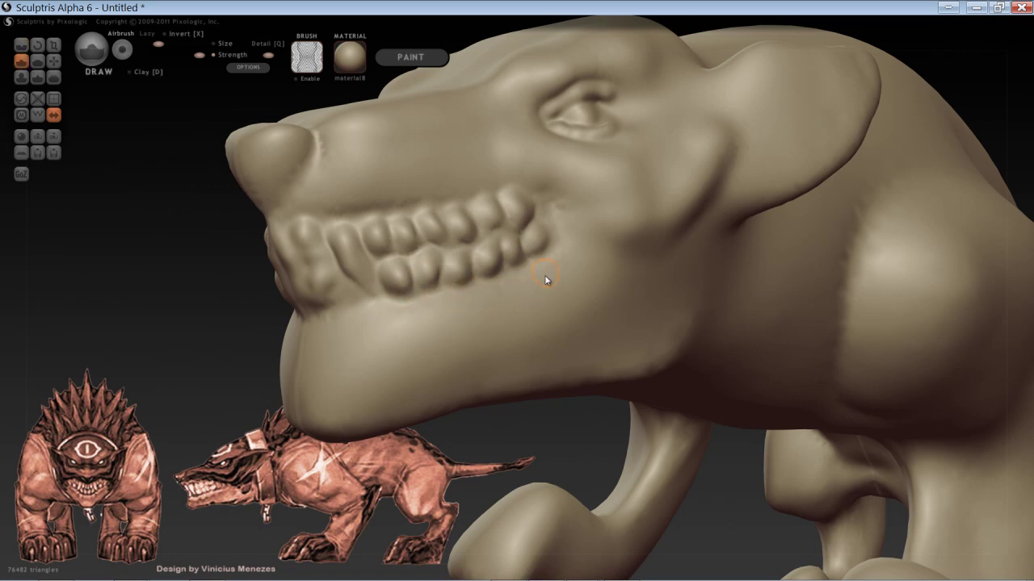
pyautogui.press('space')
pyautogui.moveTo(569, 256); pyautogui.dragTo(554, 274)
pyautogui.moveTo(554, 206); pyautogui.dragTo(526, 279)
pyautogui.moveTo(453, 303); pyautogui.dragTo(300, 337)
pyautogui.moveTo(475, 301); pyautogui.dragTo(529, 279)
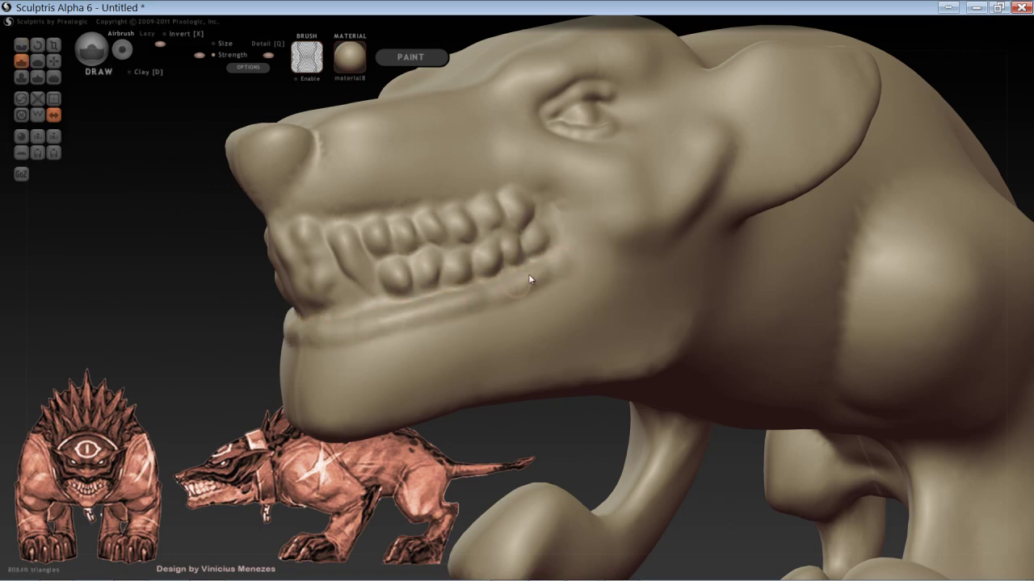
# Step: Paint a mask band around the sides and underside of the neck just behind the ears
pyautogui.keyDown('alt'); pyautogui.moveTo(167, 365); pyautogui.dragTo(288, 306); pyautogui.keyUp('alt')
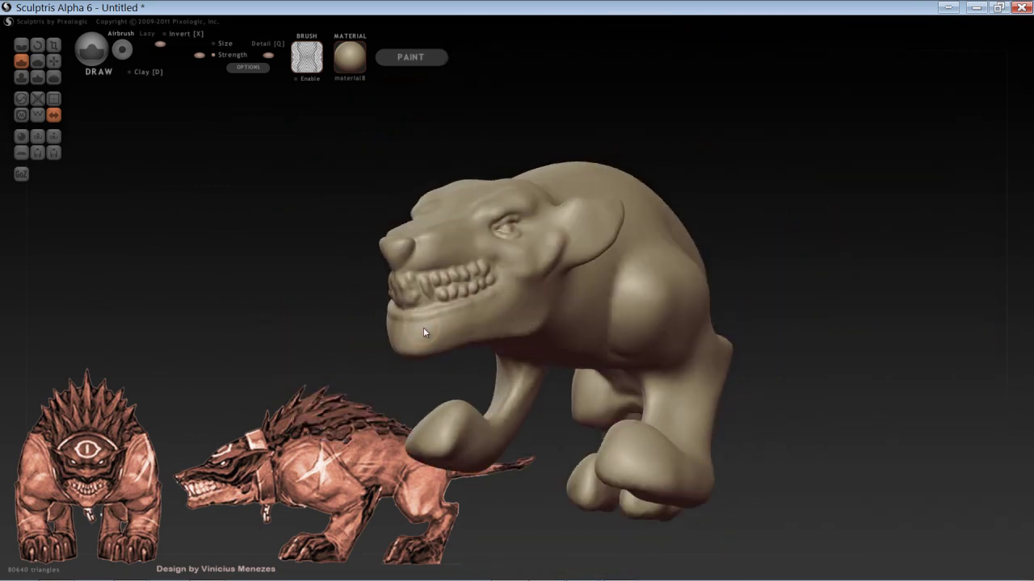
pyautogui.moveTo(832, 299)
pyautogui.mouseDown()
pyautogui.moveTo(805, 259)
pyautogui.moveTo(800, 305)
pyautogui.moveTo(697, 341)
pyautogui.moveTo(641, 315)
pyautogui.mouseUp()
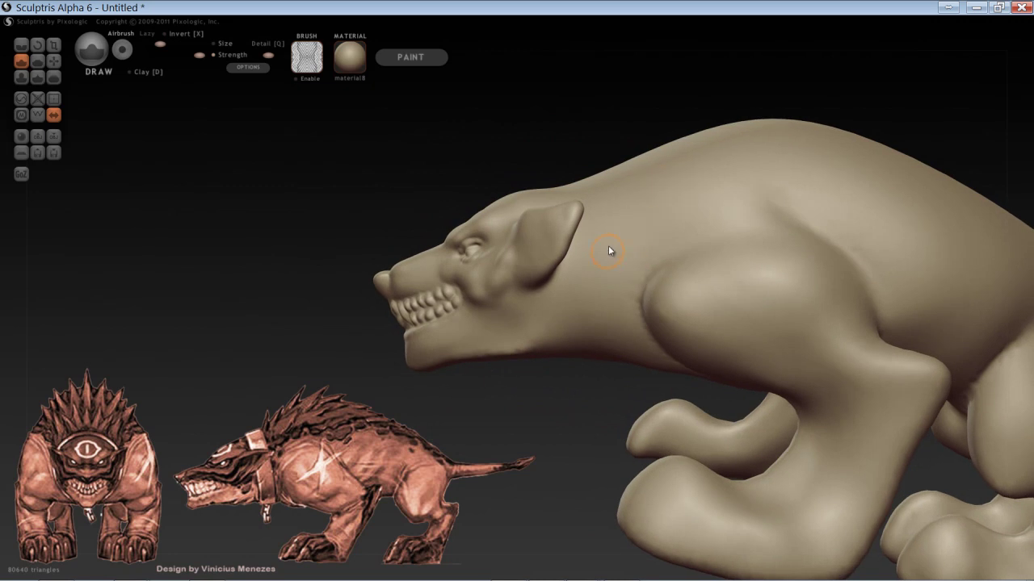
pyautogui.press('m')
pyautogui.moveTo(579, 311)
pyautogui.mouseDown()
pyautogui.moveTo(581, 338)
pyautogui.moveTo(578, 269)
pyautogui.mouseUp()
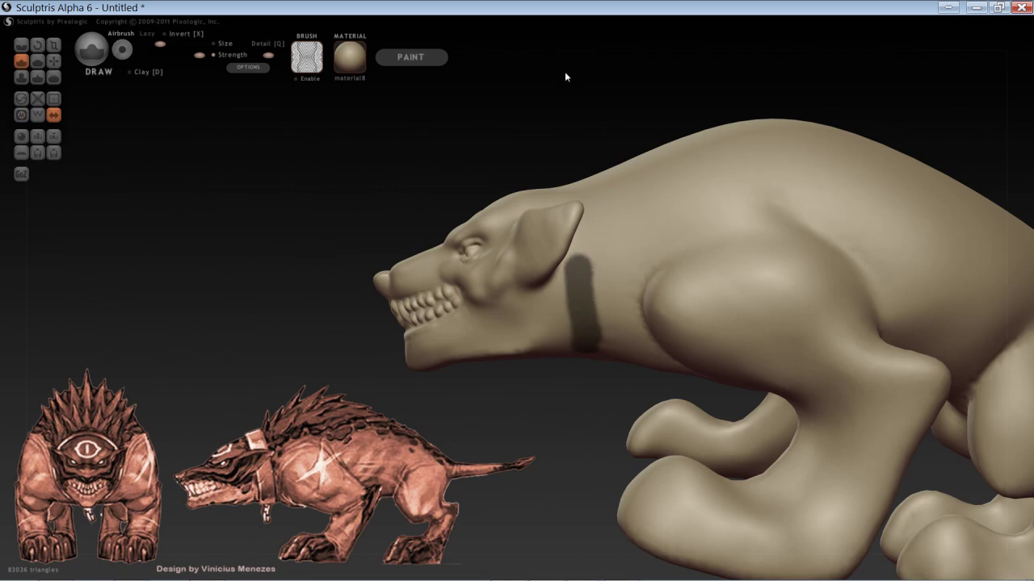
pyautogui.moveTo(564, 72)
pyautogui.mouseDown()
pyautogui.moveTo(529, 188)
pyautogui.moveTo(561, 93)
pyautogui.moveTo(560, 121)
pyautogui.moveTo(381, 69)
pyautogui.mouseUp()
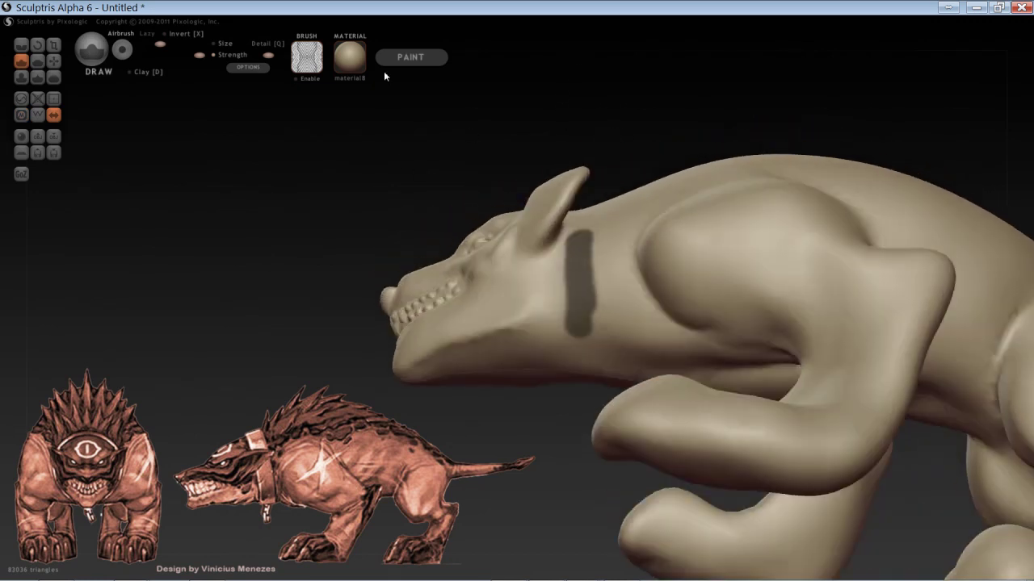
pyautogui.moveTo(519, 487)
pyautogui.mouseDown()
pyautogui.moveTo(581, 258)
pyautogui.moveTo(593, 310)
pyautogui.mouseUp()
pyautogui.press('m')
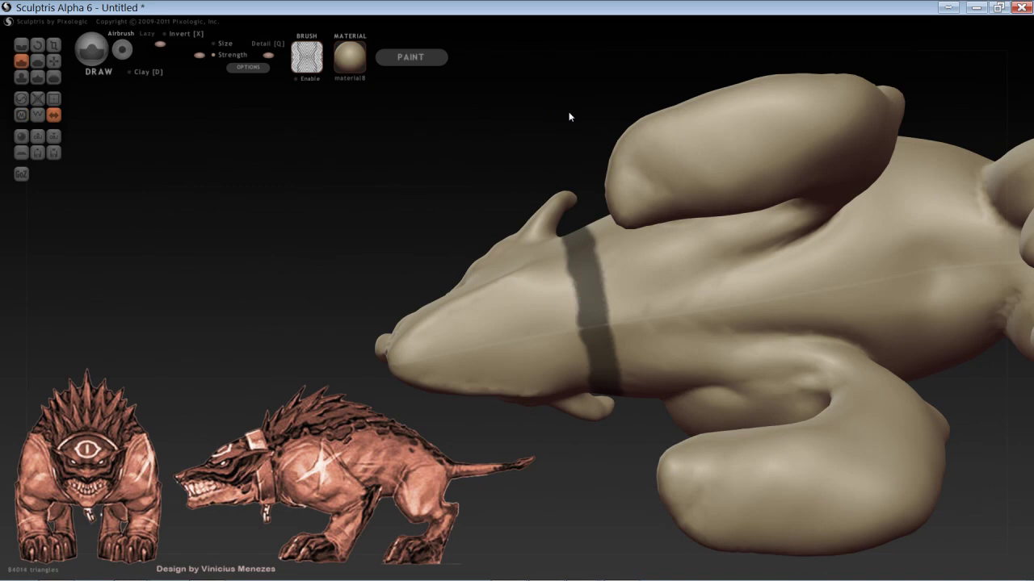
# Step: Extend the mask over the top of the neck to close it into a full collar ring
pyautogui.moveTo(570, 113)
pyautogui.mouseDown()
pyautogui.moveTo(577, 293)
pyautogui.moveTo(533, 320)
pyautogui.moveTo(558, 281)
pyautogui.moveTo(548, 218)
pyautogui.mouseUp()
pyautogui.press('m')
pyautogui.moveTo(502, 147)
pyautogui.mouseDown()
pyautogui.moveTo(451, 172)
pyautogui.moveTo(440, 214)
pyautogui.moveTo(537, 196)
pyautogui.moveTo(612, 327)
pyautogui.moveTo(582, 301)
pyautogui.moveTo(603, 260)
pyautogui.mouseUp()
pyautogui.moveTo(590, 296)
pyautogui.keyDown('ctrl'); pyautogui.mouseDown()
pyautogui.moveTo(595, 280)
pyautogui.moveTo(559, 344)
pyautogui.mouseUp(); pyautogui.keyUp('ctrl')
pyautogui.moveTo(511, 414)
pyautogui.mouseDown()
pyautogui.moveTo(553, 279)
pyautogui.moveTo(558, 294)
pyautogui.mouseUp()
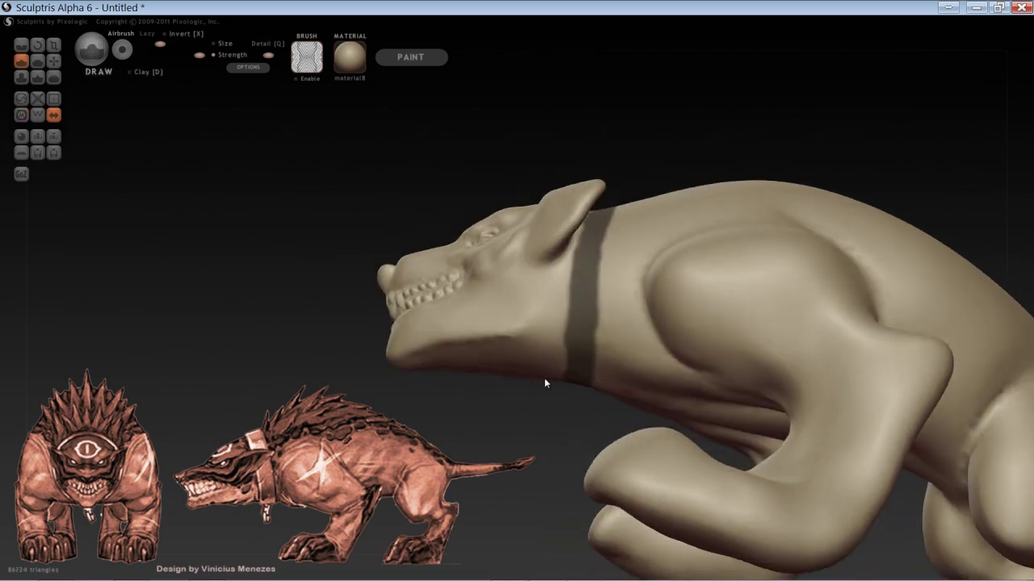
# Step: Invert the mask to isolate the neck band and inflate its side with an enlarged Inflate brush
pyautogui.keyDown('ctrl'); pyautogui.click(285, 294); pyautogui.keyUp('ctrl')
pyautogui.moveTo(299, 321); pyautogui.dragTo(263, 313)
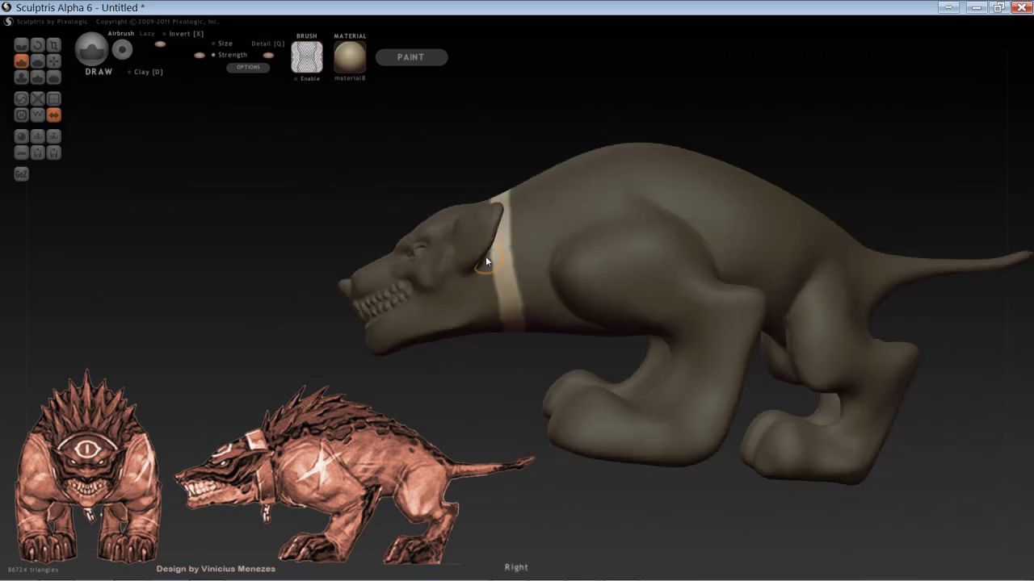
pyautogui.click(21, 77)
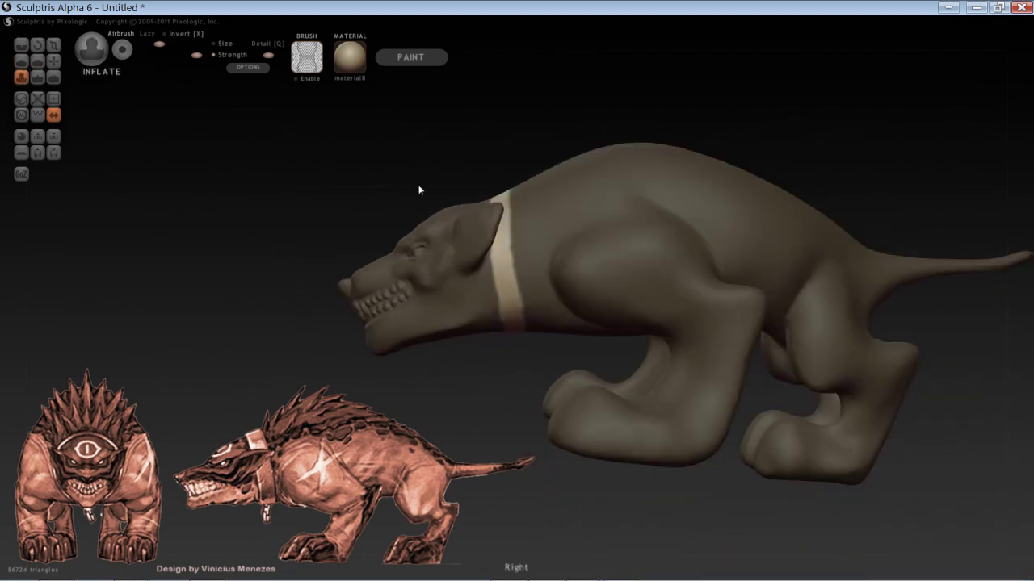
pyautogui.press('space')
pyautogui.moveTo(513, 272); pyautogui.dragTo(527, 191)
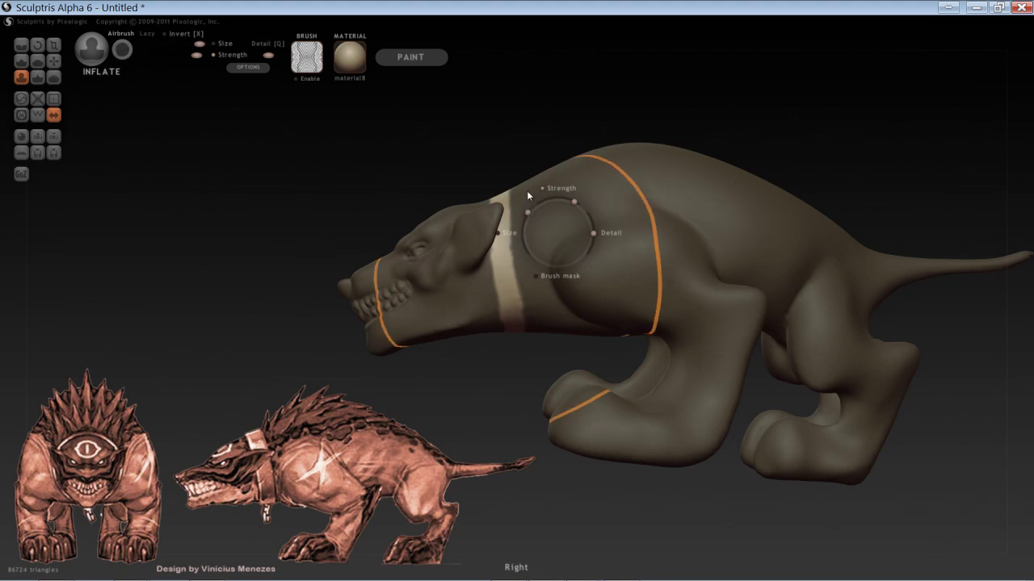
pyautogui.moveTo(518, 249)
pyautogui.mouseDown()
pyautogui.moveTo(519, 293)
pyautogui.moveTo(521, 217)
pyautogui.mouseUp()
# Step: Inflate the collar band across the top and underside of the neck, and clear the mask
pyautogui.moveTo(479, 142)
pyautogui.mouseDown()
pyautogui.moveTo(585, 208)
pyautogui.moveTo(554, 206)
pyautogui.mouseUp()
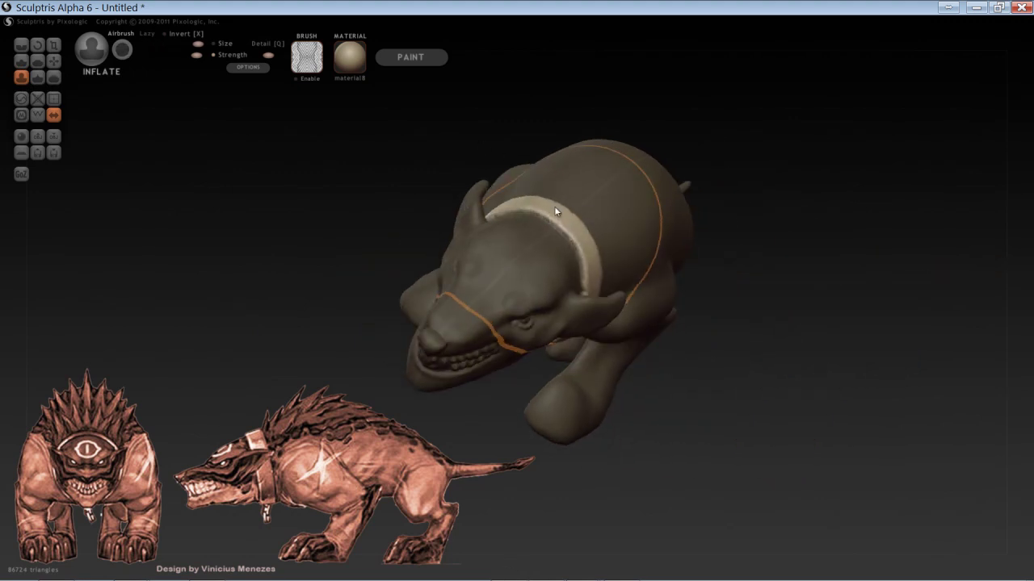
pyautogui.moveTo(713, 309)
pyautogui.mouseDown()
pyautogui.moveTo(782, 221)
pyautogui.moveTo(560, 282)
pyautogui.mouseUp()
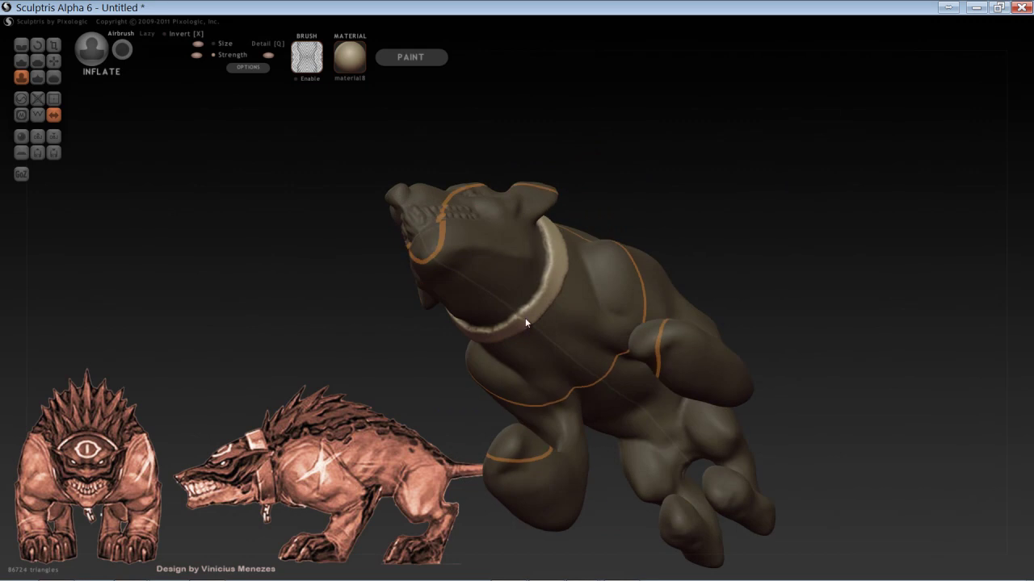
pyautogui.moveTo(663, 257)
pyautogui.keyDown('shift'); pyautogui.mouseDown()
pyautogui.moveTo(699, 178)
pyautogui.moveTo(632, 219)
pyautogui.mouseUp(); pyautogui.keyUp('shift')
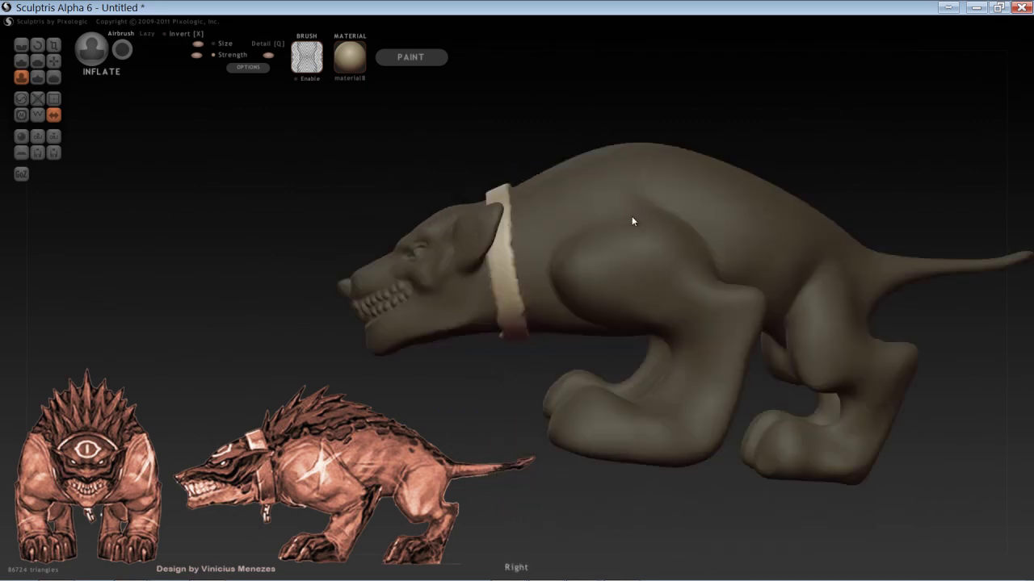
pyautogui.hotkey('ctrl', 'd')
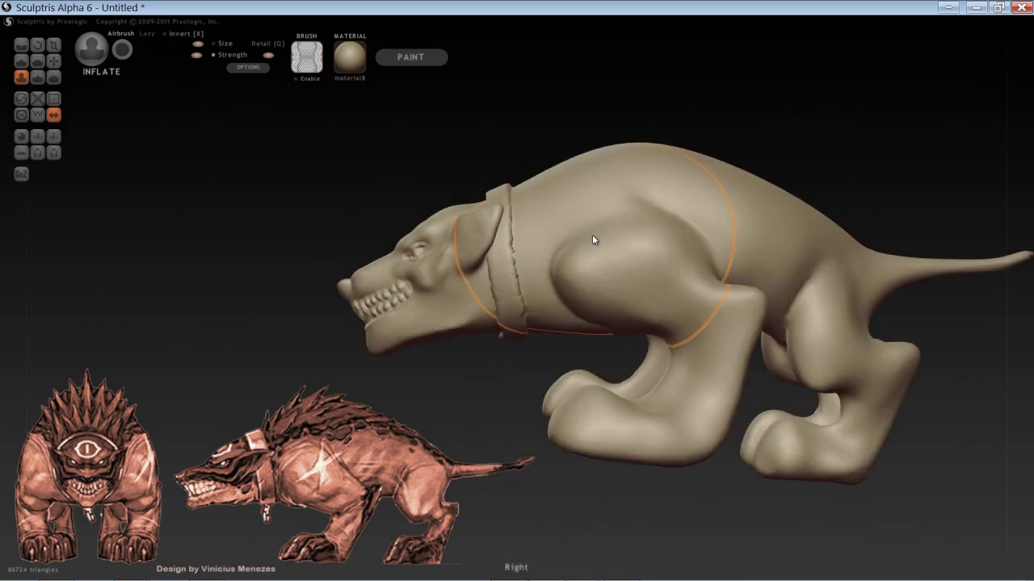
# Step: Set up a slightly larger Crease brush and try a first groove along the collar's rear edge, undoing the stroke
pyautogui.scroll(1, 318, 214)
pyautogui.moveTo(317, 214); pyautogui.dragTo(350, 276)
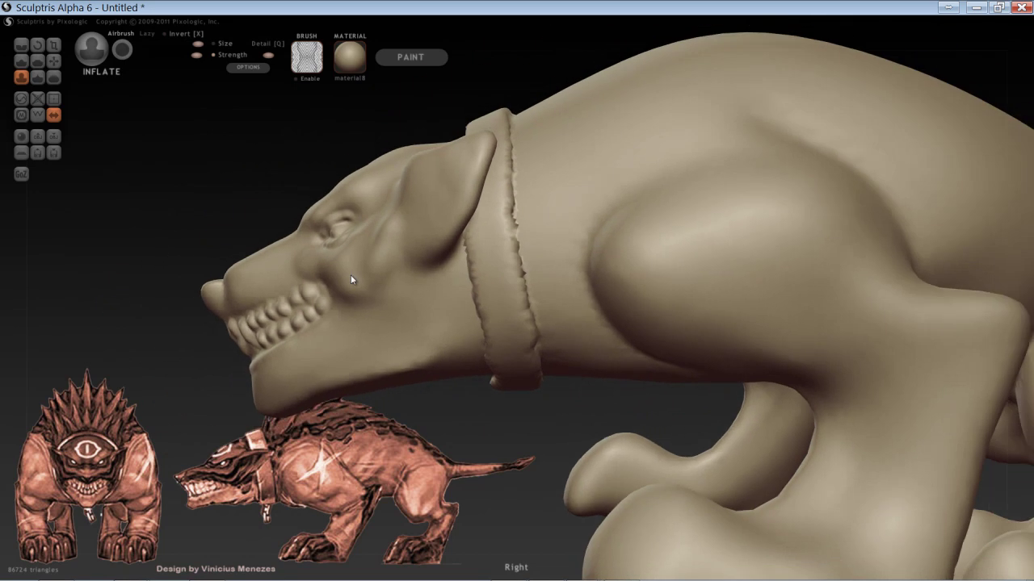
pyautogui.moveTo(553, 418); pyautogui.dragTo(485, 421)
pyautogui.scroll(2, 466, 422)
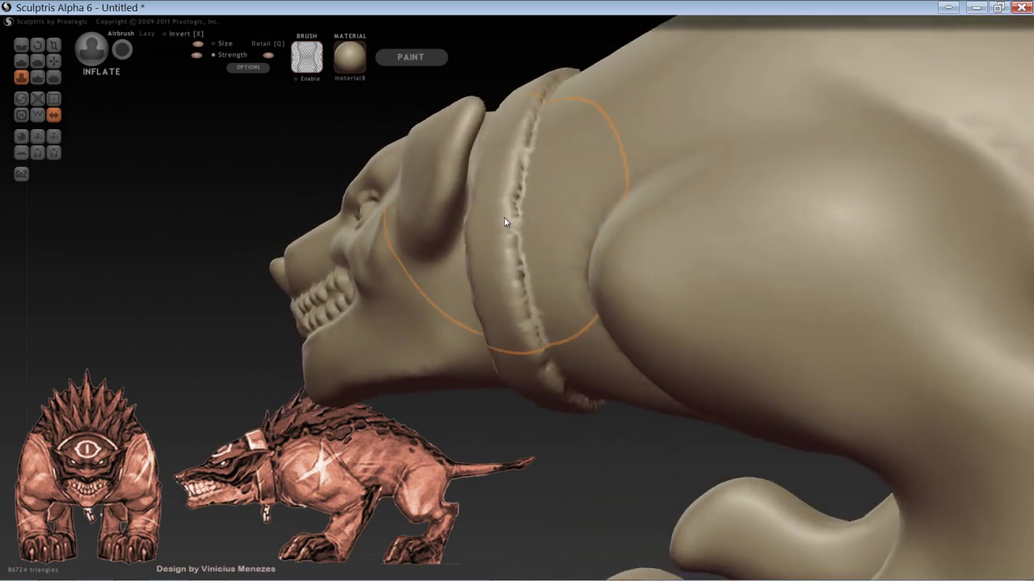
pyautogui.moveTo(515, 156)
pyautogui.mouseDown()
pyautogui.moveTo(538, 164)
pyautogui.moveTo(517, 207)
pyautogui.moveTo(505, 207)
pyautogui.moveTo(512, 214)
pyautogui.mouseUp()
pyautogui.press('c')
pyautogui.press('space')
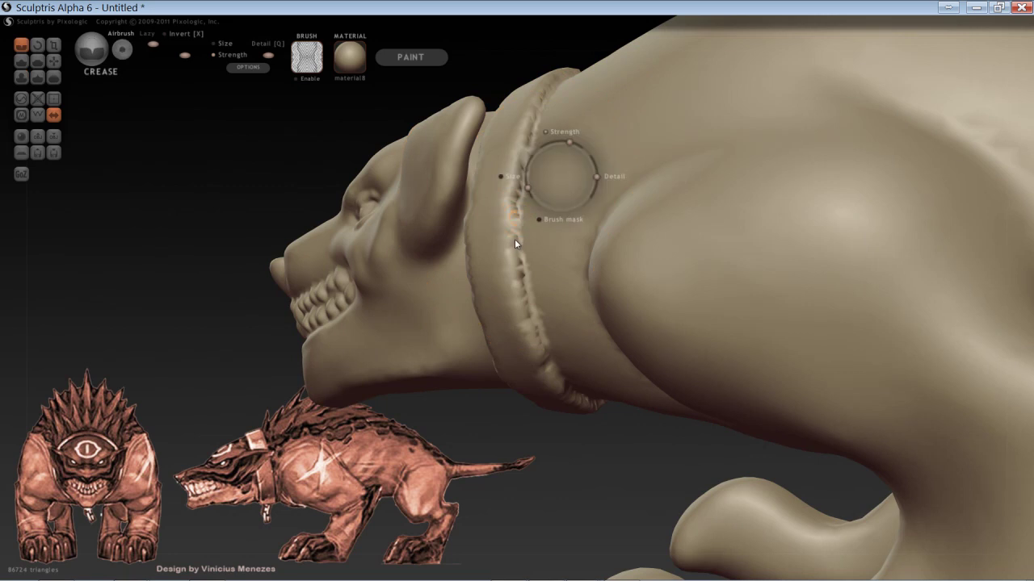
pyautogui.moveTo(524, 130)
pyautogui.mouseDown()
pyautogui.moveTo(508, 235)
pyautogui.moveTo(518, 293)
pyautogui.mouseUp()
pyautogui.hotkey('ctrl', 'z')
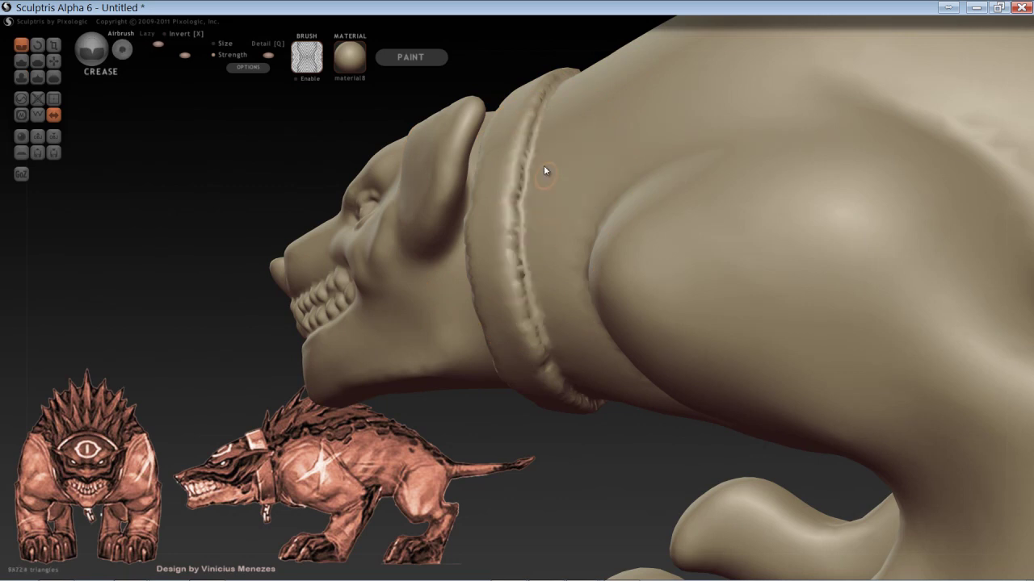
# Step: Carve a continuous groove along the side of the collar's rear edge and smooth its bumps
pyautogui.moveTo(525, 127); pyautogui.dragTo(528, 121)
pyautogui.moveTo(511, 173)
pyautogui.mouseDown()
pyautogui.moveTo(517, 313)
pyautogui.moveTo(544, 350)
pyautogui.moveTo(525, 281)
pyautogui.moveTo(532, 151)
pyautogui.mouseUp()
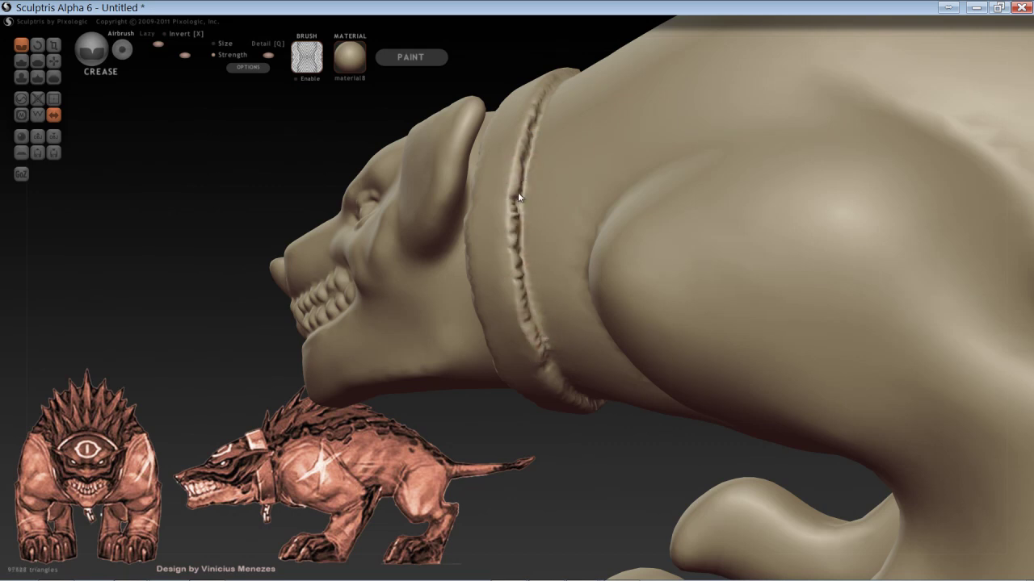
pyautogui.moveTo(518, 192); pyautogui.dragTo(519, 261)
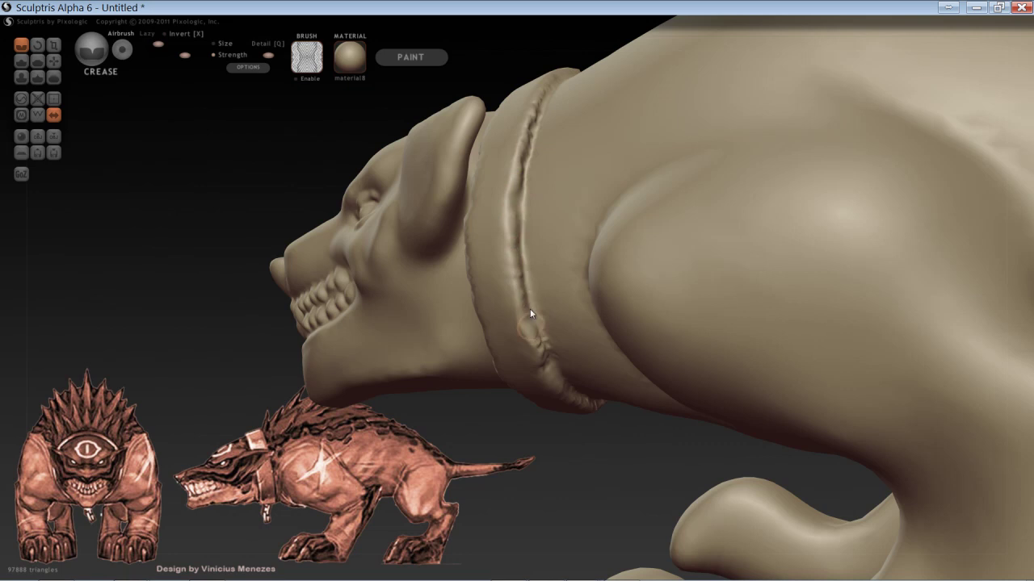
pyautogui.moveTo(514, 207)
pyautogui.keyDown('shift'); pyautogui.mouseDown()
pyautogui.moveTo(518, 230)
pyautogui.moveTo(528, 133)
pyautogui.mouseUp(); pyautogui.keyUp('shift')
pyautogui.moveTo(540, 321)
pyautogui.keyDown('shift'); pyautogui.mouseDown()
pyautogui.moveTo(545, 358)
pyautogui.moveTo(535, 342)
pyautogui.mouseUp(); pyautogui.keyUp('shift')
# Step: Crease and smooth the collar's front edge where it meets the head, from the top around to the jaw side
pyautogui.moveTo(594, 449)
pyautogui.mouseDown()
pyautogui.moveTo(549, 358)
pyautogui.moveTo(392, 293)
pyautogui.moveTo(374, 194)
pyautogui.moveTo(458, 249)
pyautogui.moveTo(216, 273)
pyautogui.moveTo(484, 323)
pyautogui.moveTo(577, 325)
pyautogui.moveTo(659, 304)
pyautogui.moveTo(703, 323)
pyautogui.moveTo(357, 341)
pyautogui.moveTo(545, 346)
pyautogui.moveTo(535, 398)
pyautogui.moveTo(577, 369)
pyautogui.moveTo(505, 319)
pyautogui.moveTo(510, 305)
pyautogui.moveTo(476, 380)
pyautogui.moveTo(501, 325)
pyautogui.moveTo(482, 202)
pyautogui.mouseUp()
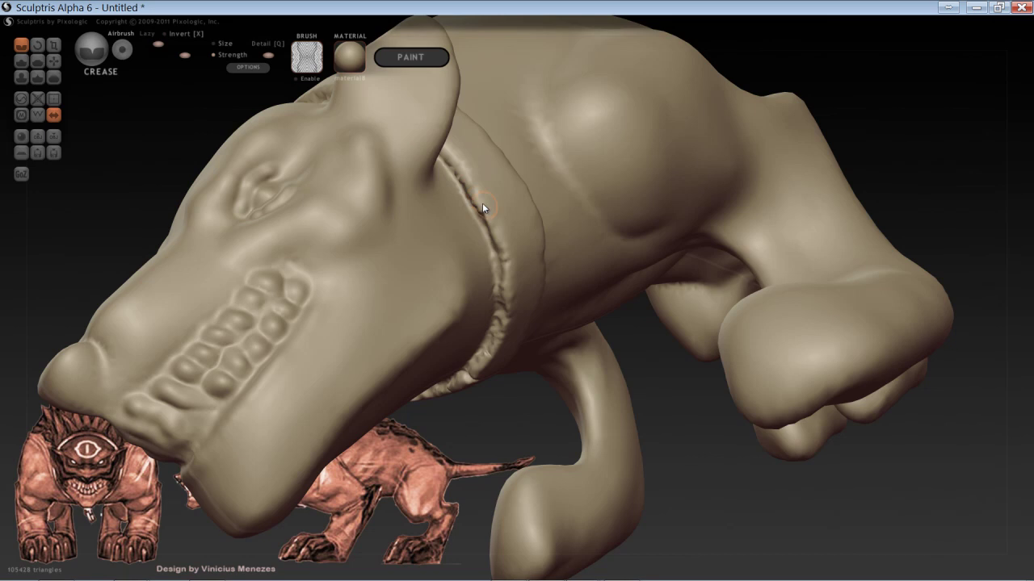
pyautogui.keyDown('alt'); pyautogui.moveTo(217, 167); pyautogui.dragTo(445, 220, button='right'); pyautogui.keyUp('alt')
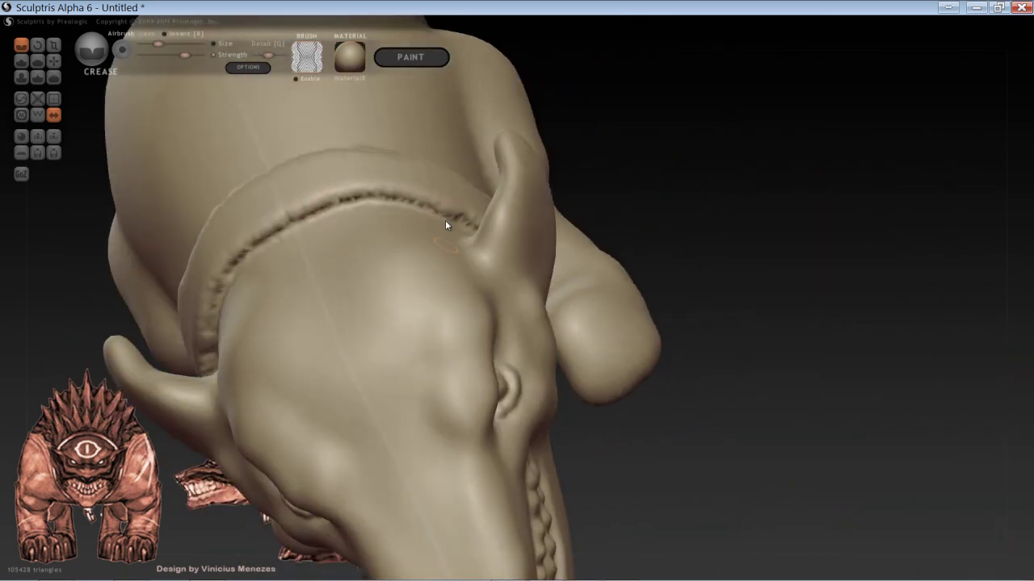
pyautogui.moveTo(299, 213)
pyautogui.mouseDown()
pyautogui.moveTo(372, 194)
pyautogui.moveTo(439, 195)
pyautogui.moveTo(475, 224)
pyautogui.mouseUp()
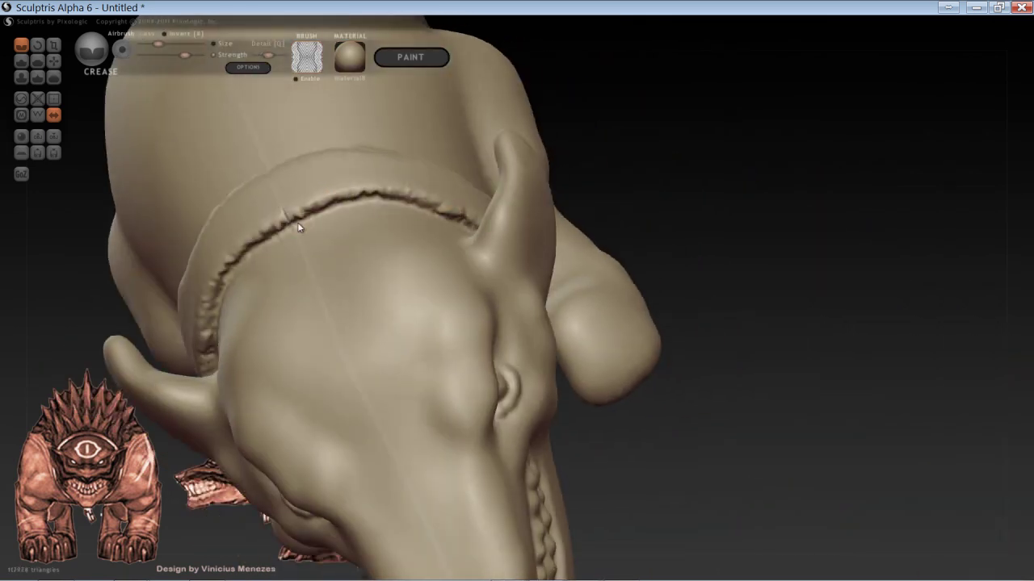
pyautogui.moveTo(303, 214)
pyautogui.keyDown('shift'); pyautogui.mouseDown()
pyautogui.moveTo(380, 197)
pyautogui.moveTo(434, 206)
pyautogui.moveTo(291, 197)
pyautogui.mouseUp(); pyautogui.keyUp('shift')
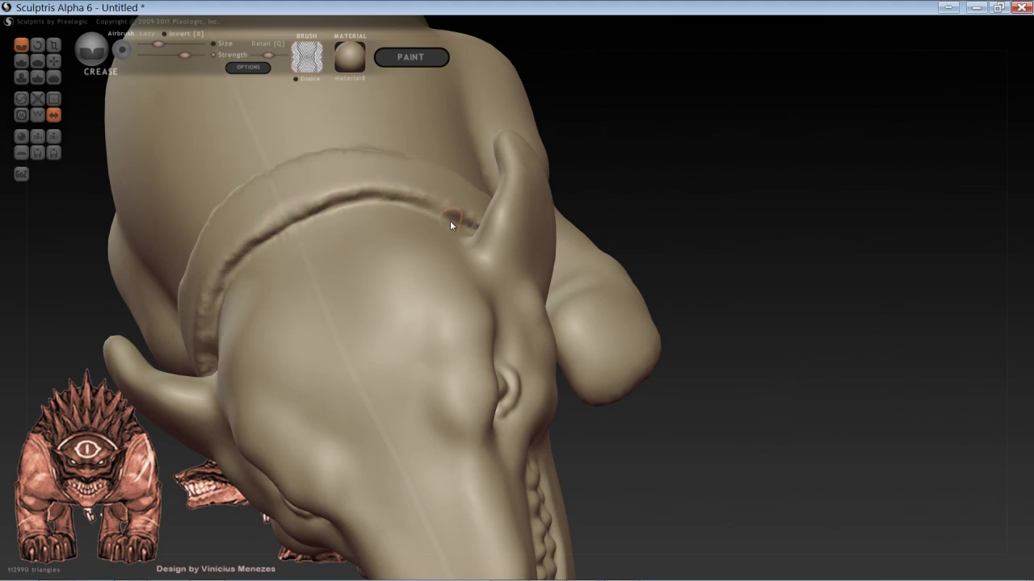
pyautogui.moveTo(450, 220)
pyautogui.mouseDown()
pyautogui.moveTo(350, 189)
pyautogui.moveTo(283, 213)
pyautogui.mouseUp()
pyautogui.moveTo(719, 190); pyautogui.dragTo(518, 244)
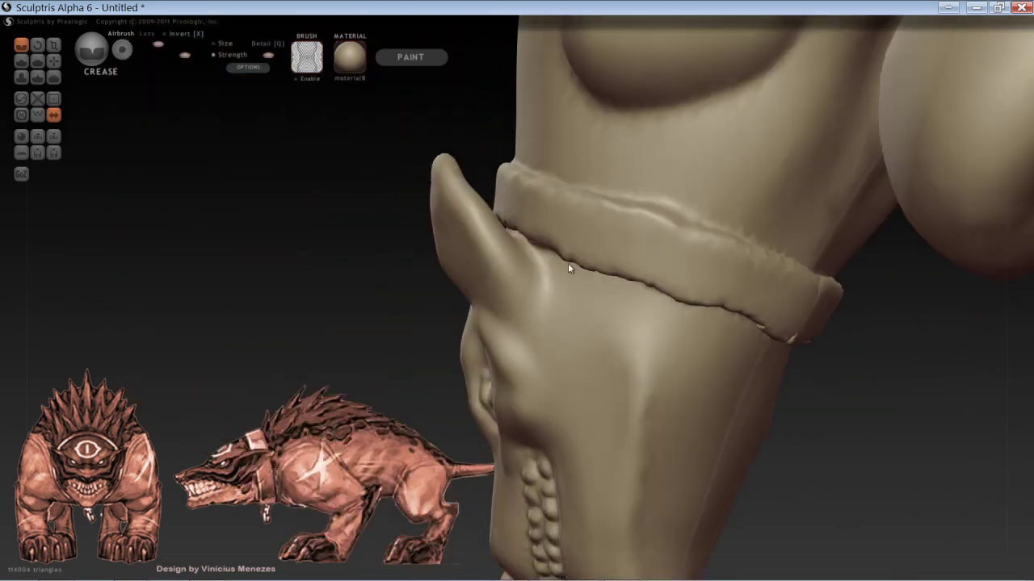
# Step: Pull the first symmetrical pair of spikes out of the back just behind the collar with a smaller Grab brush
pyautogui.scroll(-10, 838, 383)
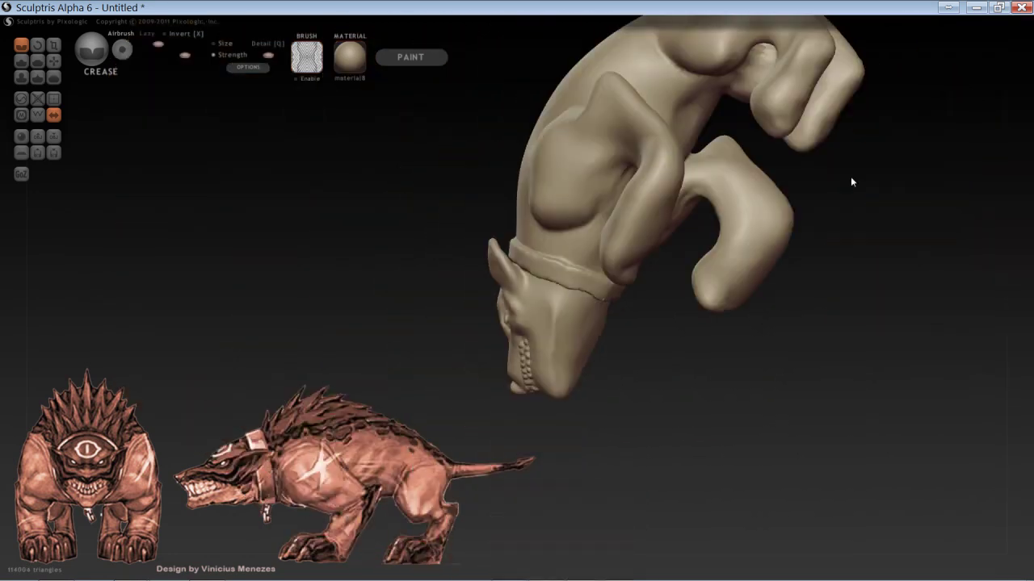
pyautogui.moveTo(840, 227); pyautogui.dragTo(750, 293)
pyautogui.scroll(4, 762, 348)
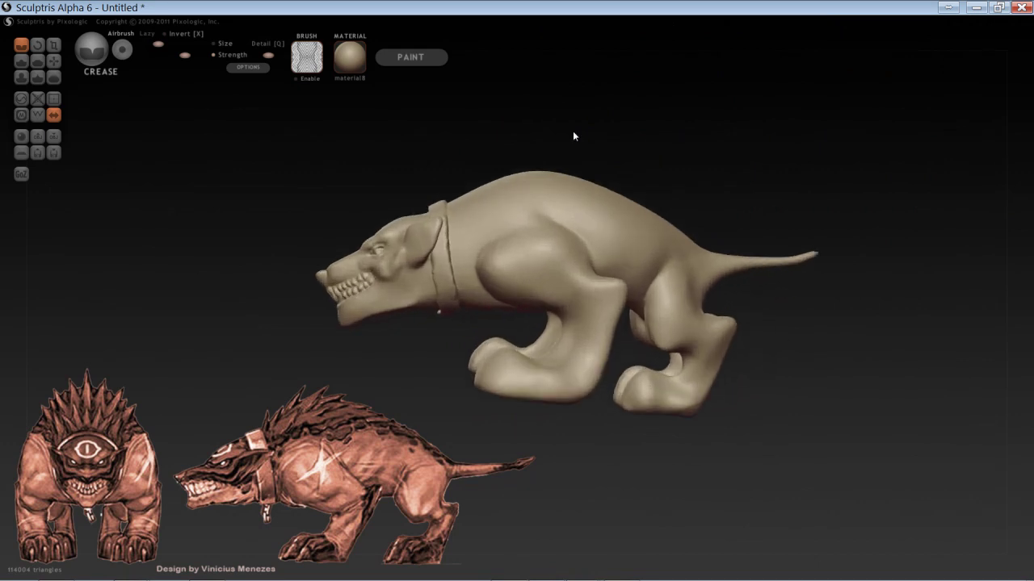
pyautogui.scroll(3, 582, 149)
pyautogui.scroll(2, 325, 170)
pyautogui.moveTo(326, 187); pyautogui.dragTo(490, 234)
pyautogui.press('g')
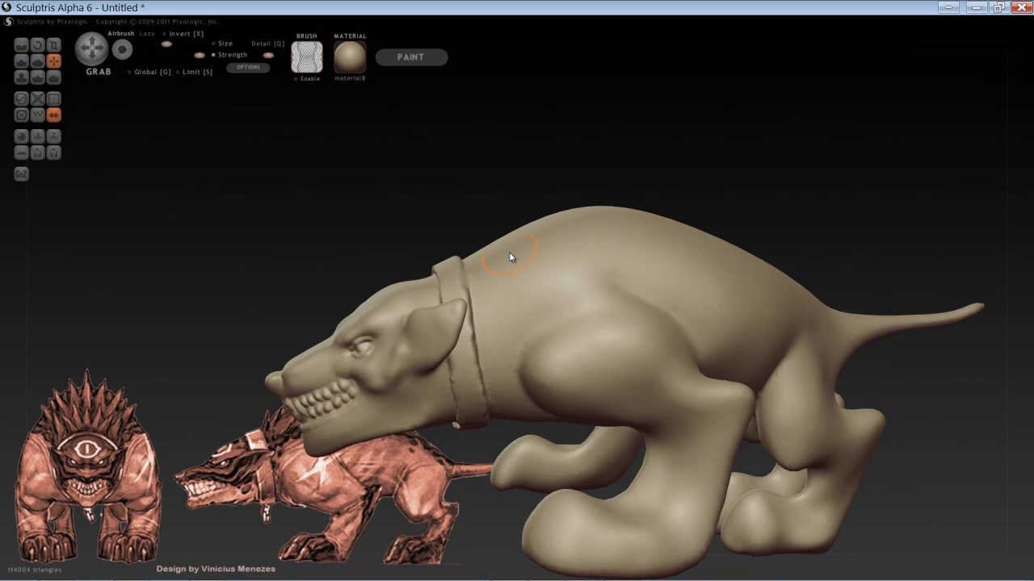
pyautogui.moveTo(464, 201)
pyautogui.mouseDown()
pyautogui.moveTo(499, 223)
pyautogui.moveTo(509, 257)
pyautogui.moveTo(453, 200)
pyautogui.mouseUp()
pyautogui.press('space')
pyautogui.moveTo(505, 244); pyautogui.dragTo(522, 221)
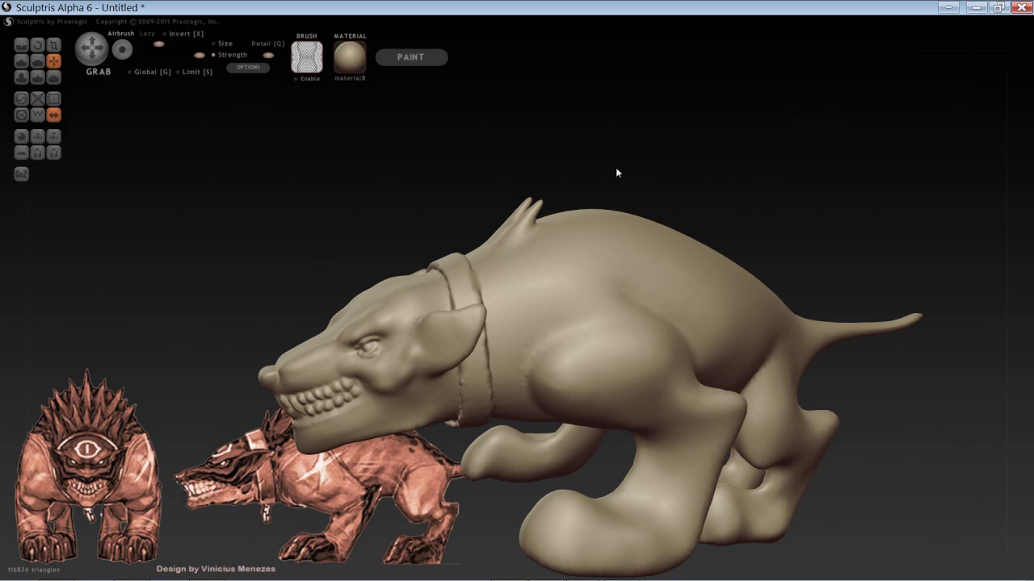
# Step: Pull four more pairs of backward-pointing spikes from the ridge of the back towards the rump
pyautogui.moveTo(615, 172)
pyautogui.mouseDown()
pyautogui.moveTo(577, 201)
pyautogui.moveTo(593, 177)
pyautogui.mouseUp()
pyautogui.moveTo(646, 211); pyautogui.dragTo(651, 175)
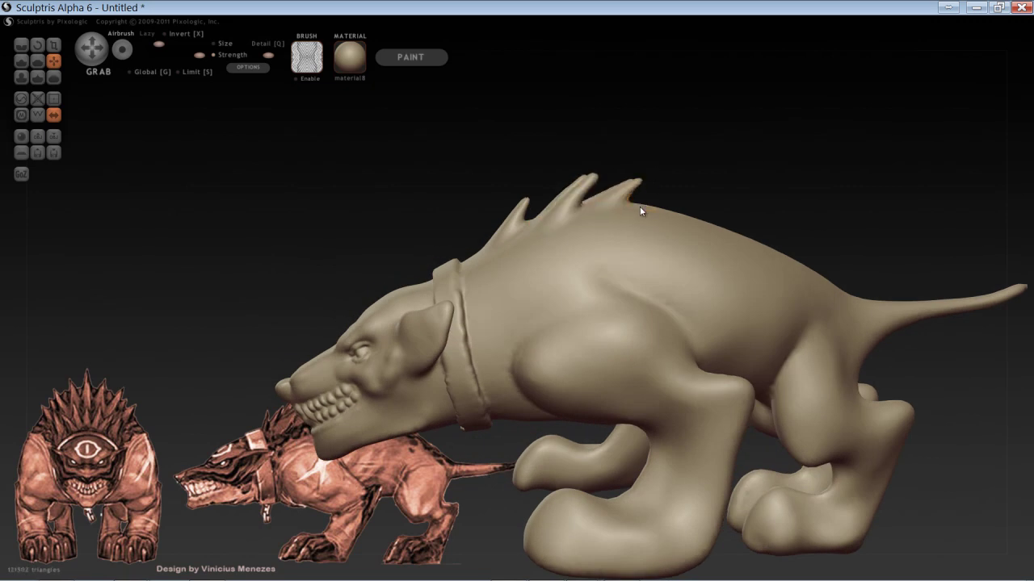
pyautogui.moveTo(685, 219); pyautogui.dragTo(691, 191)
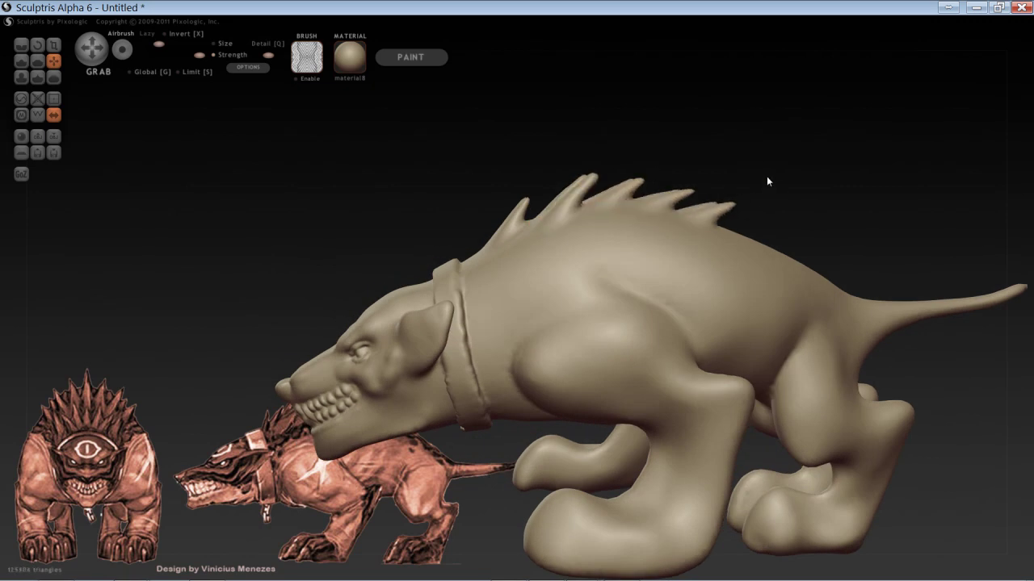
# Step: Fill the mane with extra spikes between the two rows and smaller ones behind the collar, using a reduced Grab brush
pyautogui.moveTo(766, 177); pyautogui.dragTo(687, 271)
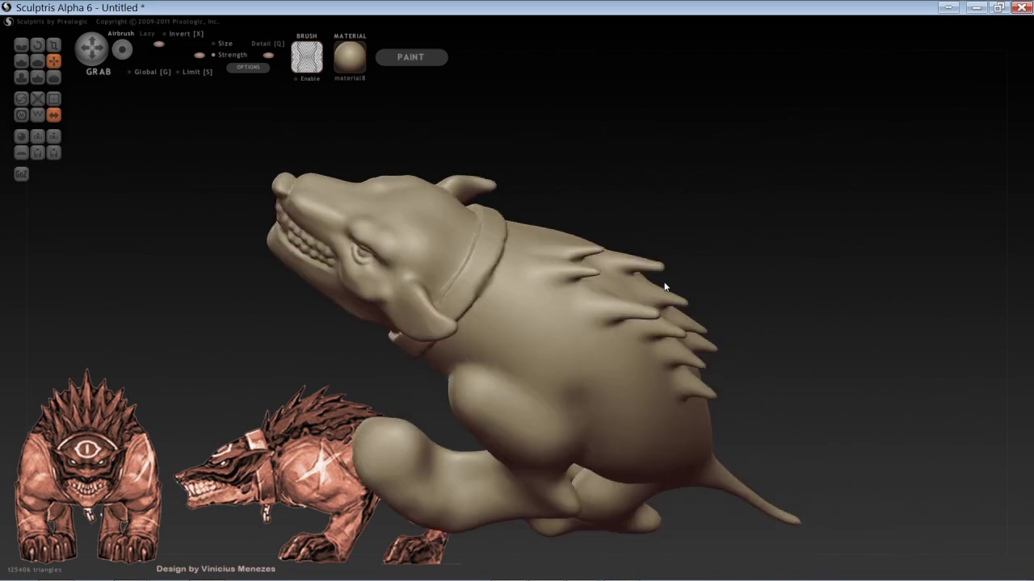
pyautogui.moveTo(759, 237); pyautogui.dragTo(736, 240)
pyautogui.moveTo(612, 280); pyautogui.dragTo(667, 279)
pyautogui.moveTo(799, 259)
pyautogui.mouseDown()
pyautogui.moveTo(773, 204)
pyautogui.moveTo(796, 235)
pyautogui.moveTo(565, 239)
pyautogui.moveTo(594, 238)
pyautogui.moveTo(584, 229)
pyautogui.moveTo(537, 260)
pyautogui.moveTo(572, 235)
pyautogui.mouseUp()
pyautogui.hotkey('ctrl', 'z')
pyautogui.press('space')
pyautogui.moveTo(506, 246); pyautogui.dragTo(540, 235)
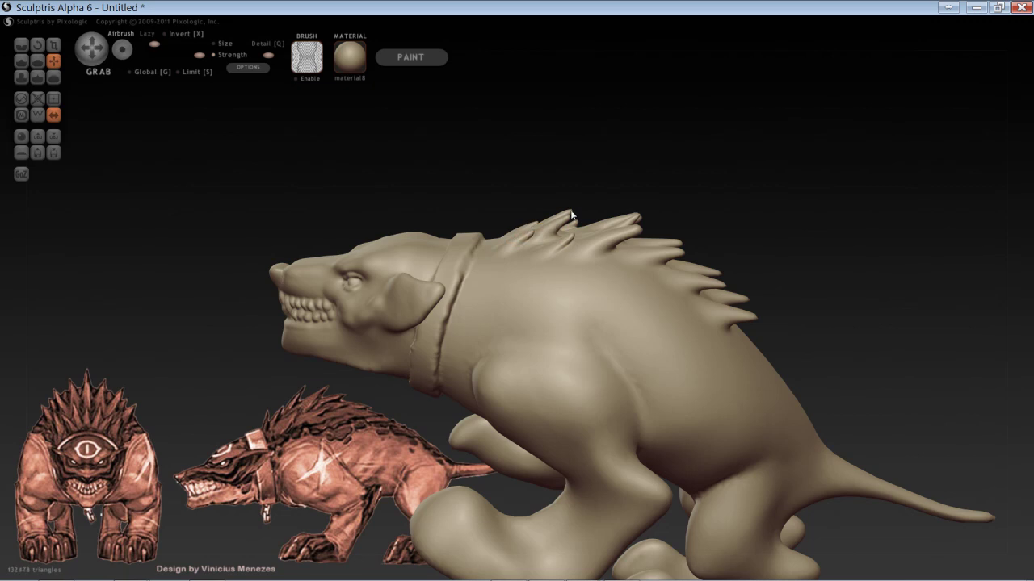
pyautogui.moveTo(685, 201)
pyautogui.mouseDown()
pyautogui.moveTo(734, 189)
pyautogui.moveTo(656, 192)
pyautogui.mouseUp()
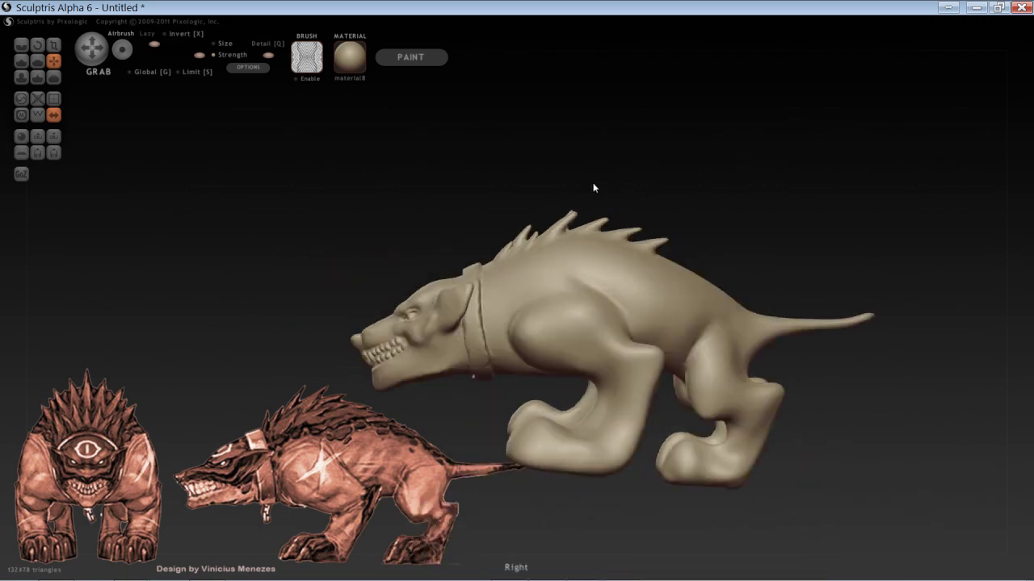
pyautogui.moveTo(490, 208); pyautogui.dragTo(476, 207)
pyautogui.scroll(3, 475, 208)
pyautogui.scroll(-3, 688, 233)
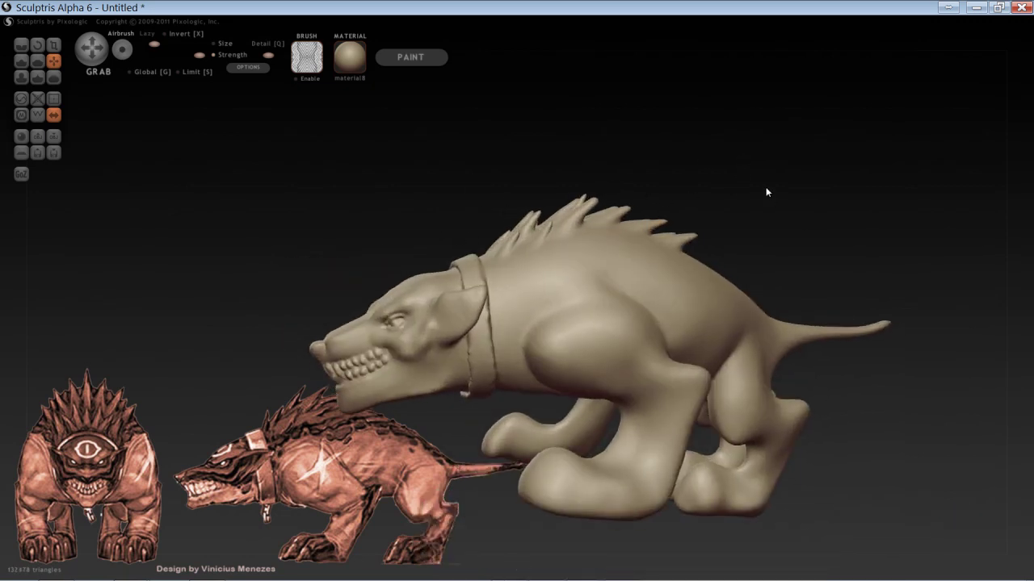
pyautogui.moveTo(690, 226); pyautogui.dragTo(715, 218)
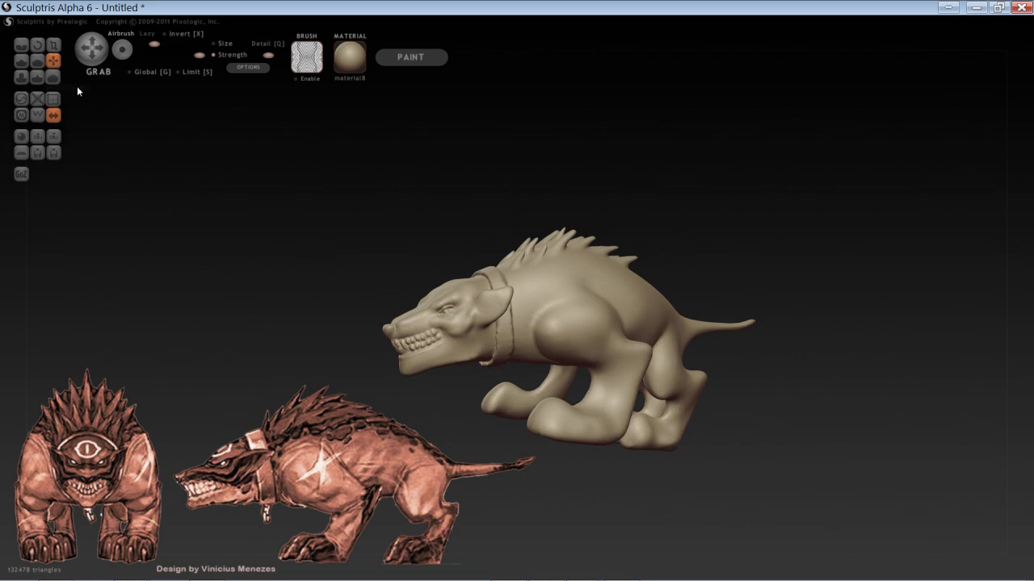
# Step: Try flattening the eye and brow area with an enlarged Flatten brush, and undo both strokes
pyautogui.click(37, 63)
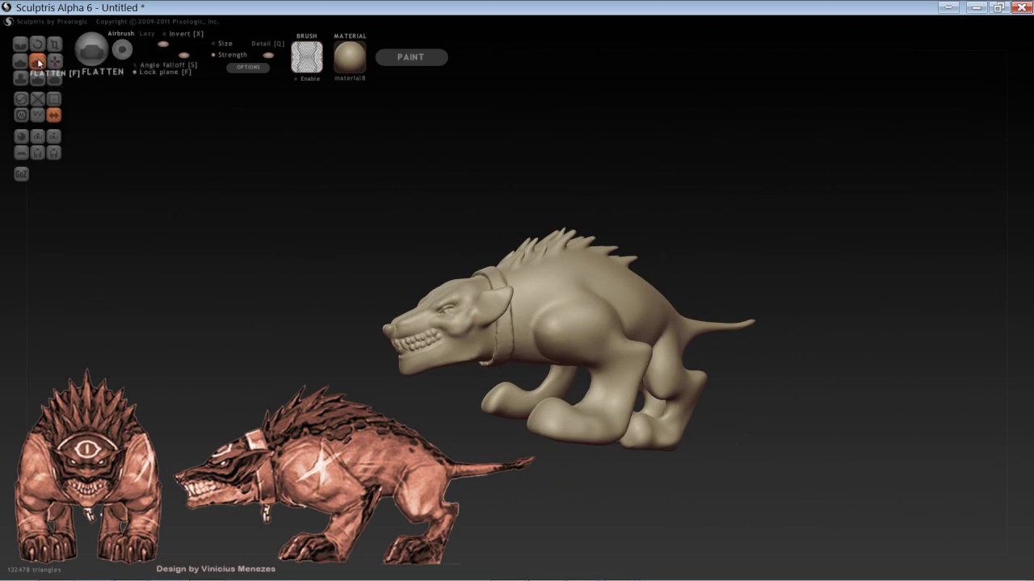
pyautogui.scroll(5, 364, 313)
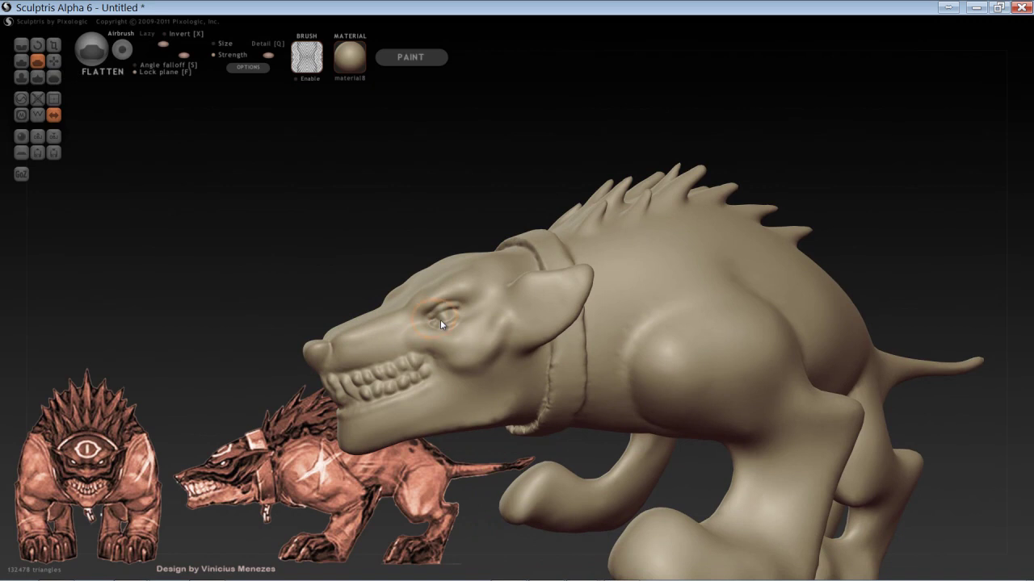
pyautogui.press('space')
pyautogui.moveTo(441, 321)
pyautogui.mouseDown()
pyautogui.moveTo(451, 317)
pyautogui.moveTo(442, 323)
pyautogui.mouseUp()
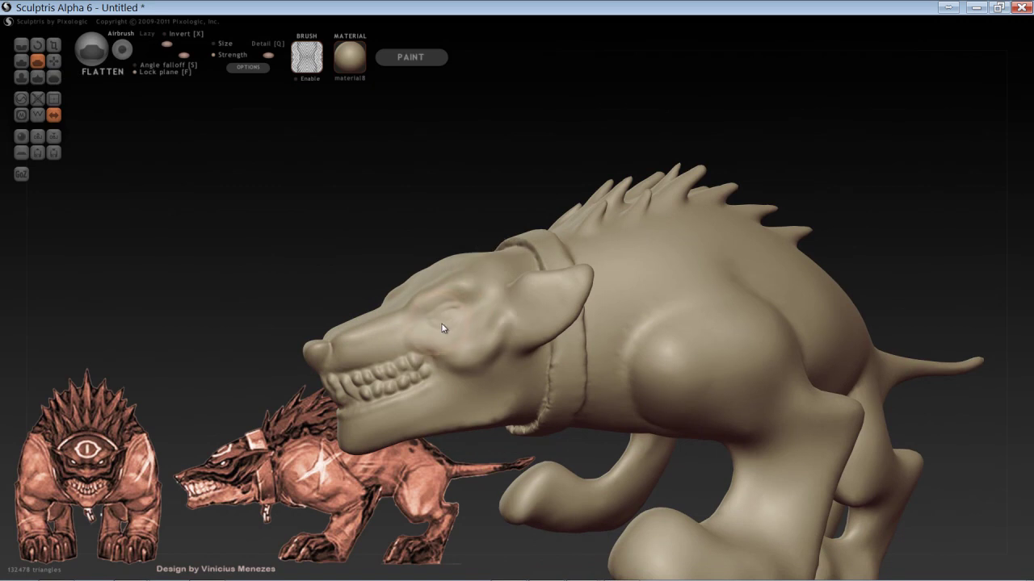
pyautogui.moveTo(462, 279)
pyautogui.mouseDown()
pyautogui.moveTo(456, 316)
pyautogui.moveTo(460, 284)
pyautogui.moveTo(429, 318)
pyautogui.mouseUp()
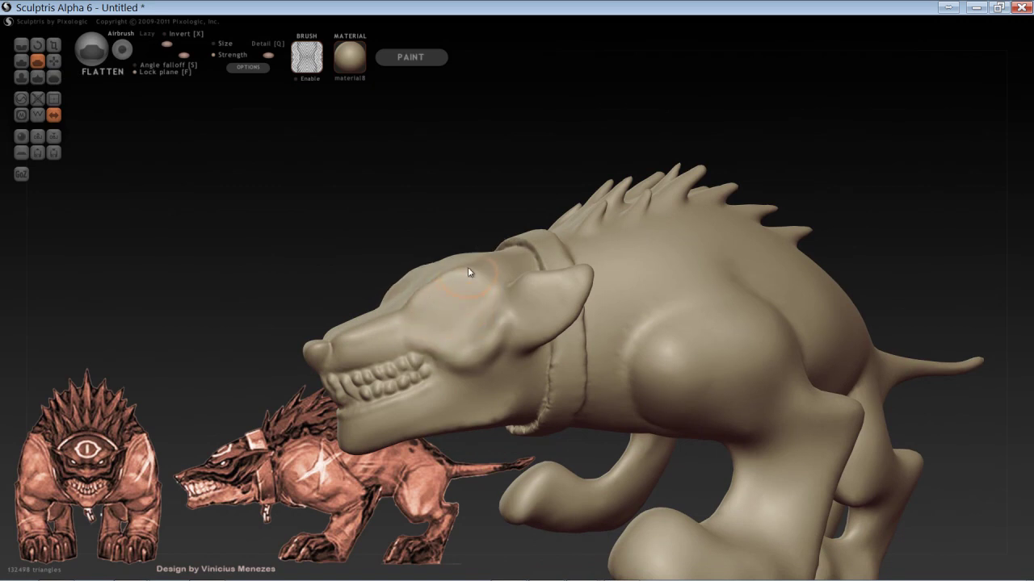
pyautogui.hotkey('ctrl', 'z')
pyautogui.hotkey('ctrl', 'z')
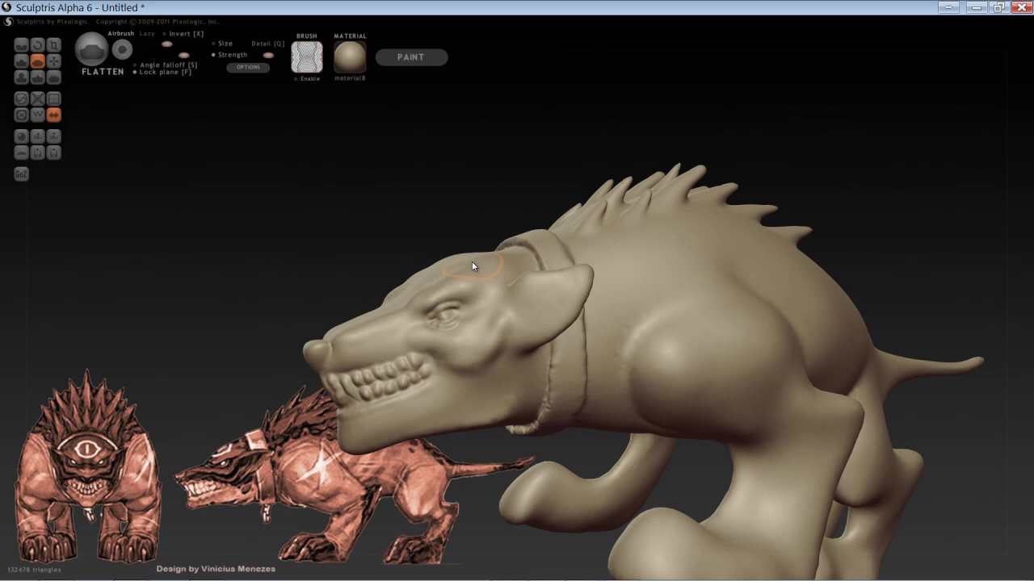
pyautogui.scroll(5, 329, 296)
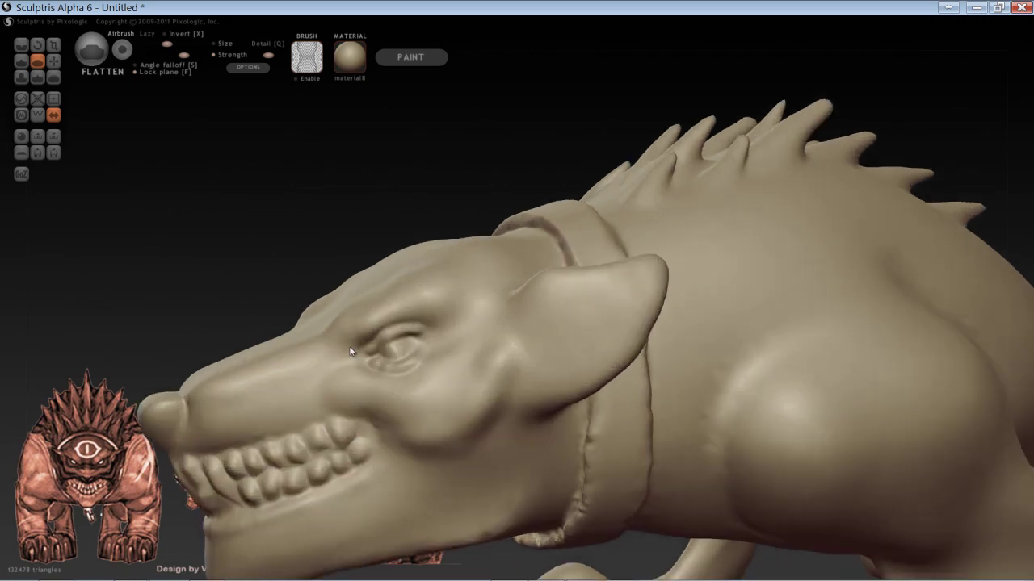
# Step: Try flattening the side teeth and the front of the mouth with the Flatten brush
pyautogui.scroll(-1, 350, 348)
pyautogui.keyDown('alt'); pyautogui.moveTo(278, 257); pyautogui.dragTo(421, 164); pyautogui.keyUp('alt')
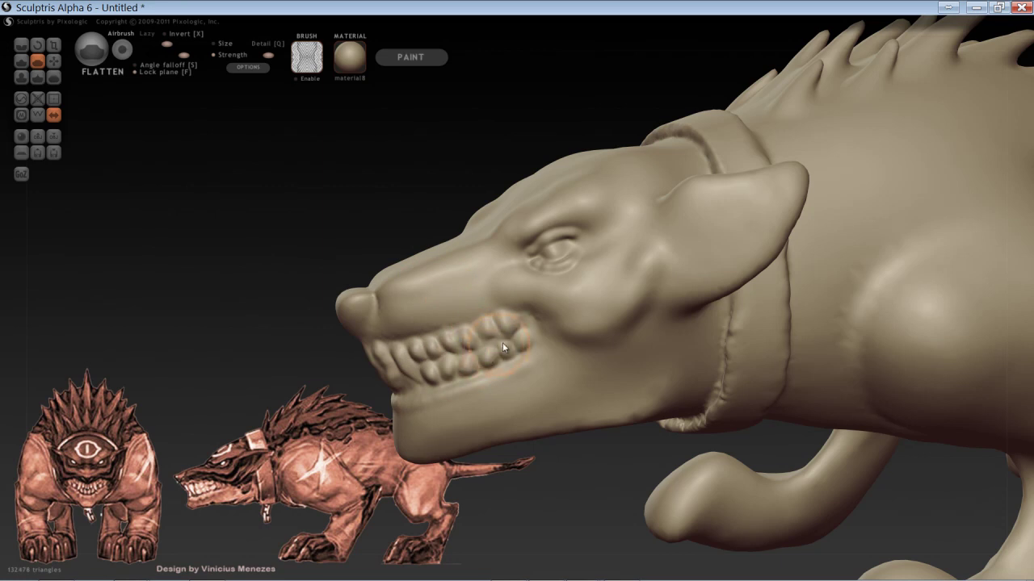
pyautogui.moveTo(502, 343)
pyautogui.mouseDown()
pyautogui.moveTo(513, 345)
pyautogui.moveTo(433, 351)
pyautogui.mouseUp()
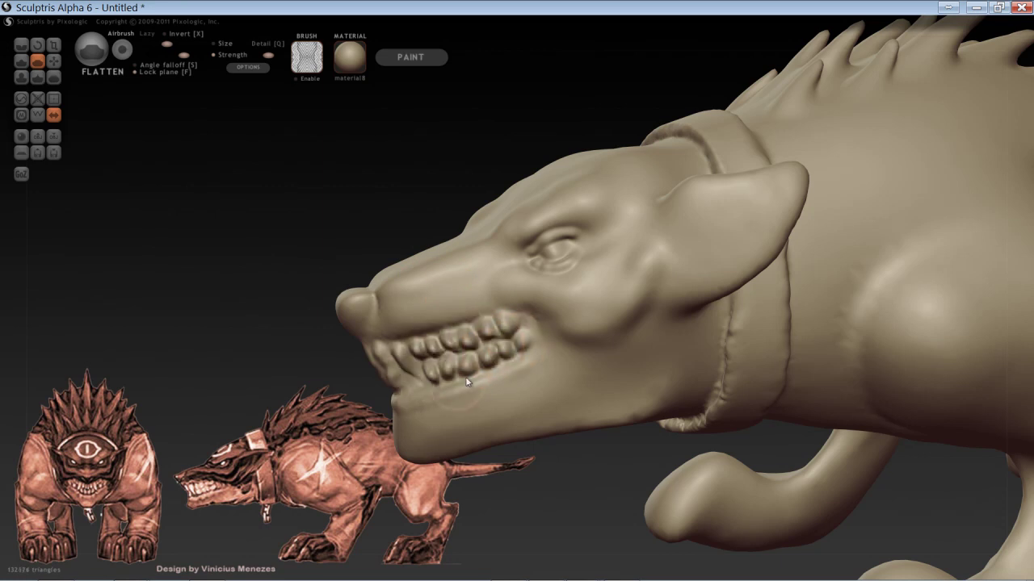
pyautogui.moveTo(519, 339); pyautogui.dragTo(426, 348)
pyautogui.moveTo(296, 356); pyautogui.dragTo(433, 323)
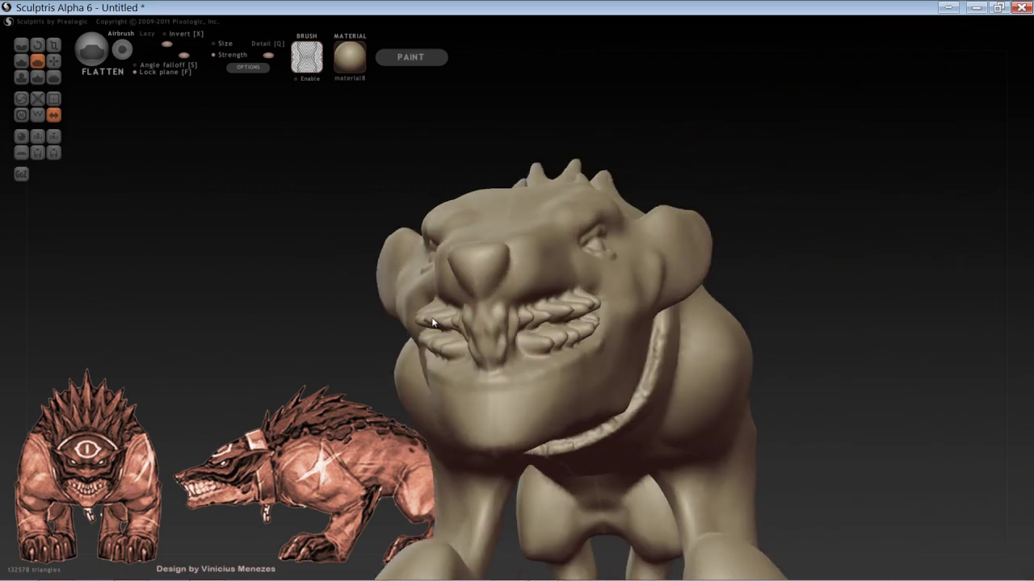
pyautogui.moveTo(840, 235); pyautogui.dragTo(625, 267)
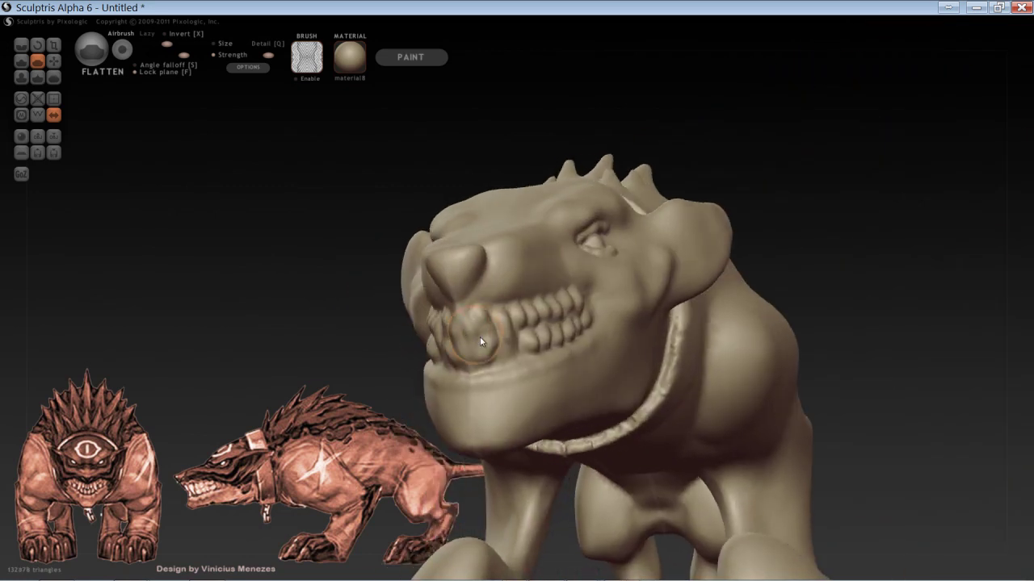
pyautogui.moveTo(479, 337); pyautogui.dragTo(495, 339)
pyautogui.moveTo(831, 207)
pyautogui.mouseDown()
pyautogui.moveTo(800, 223)
pyautogui.moveTo(667, 234)
pyautogui.moveTo(595, 256)
pyautogui.mouseUp()
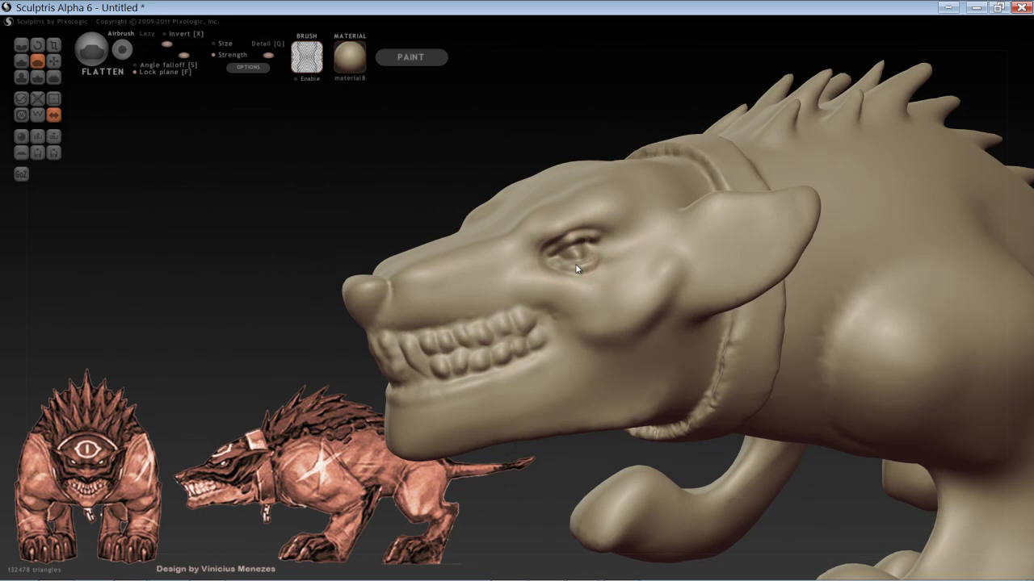
# Step: Switch symmetry off for the whole sculpt and accept the one-way operation
pyautogui.moveTo(562, 200)
pyautogui.mouseDown()
pyautogui.moveTo(369, 169)
pyautogui.moveTo(361, 201)
pyautogui.moveTo(421, 225)
pyautogui.moveTo(333, 247)
pyautogui.moveTo(283, 300)
pyautogui.moveTo(263, 247)
pyautogui.mouseUp()
pyautogui.scroll(-5, 274, 279)
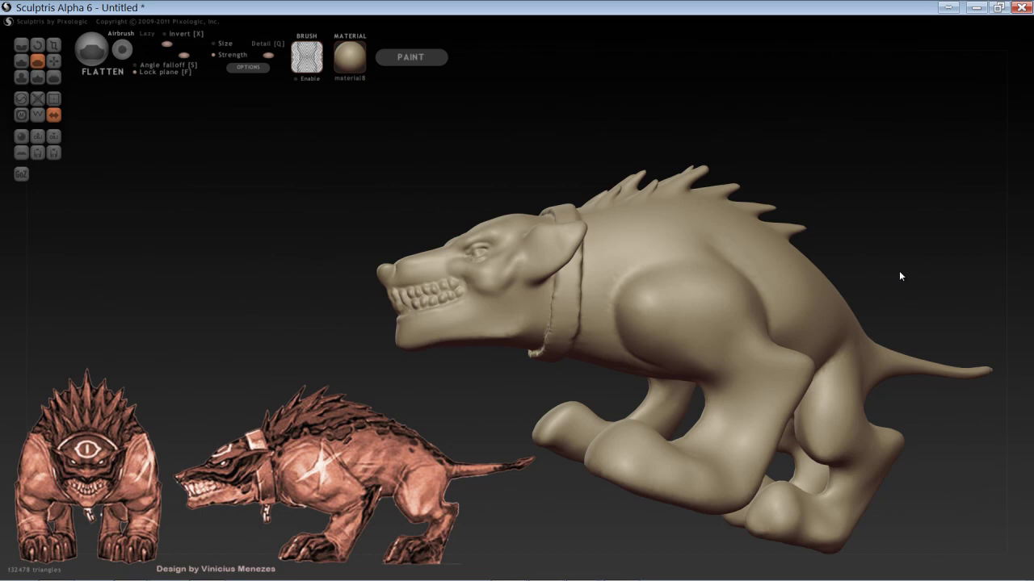
pyautogui.scroll(-3, 894, 259)
pyautogui.moveTo(893, 247); pyautogui.dragTo(837, 210)
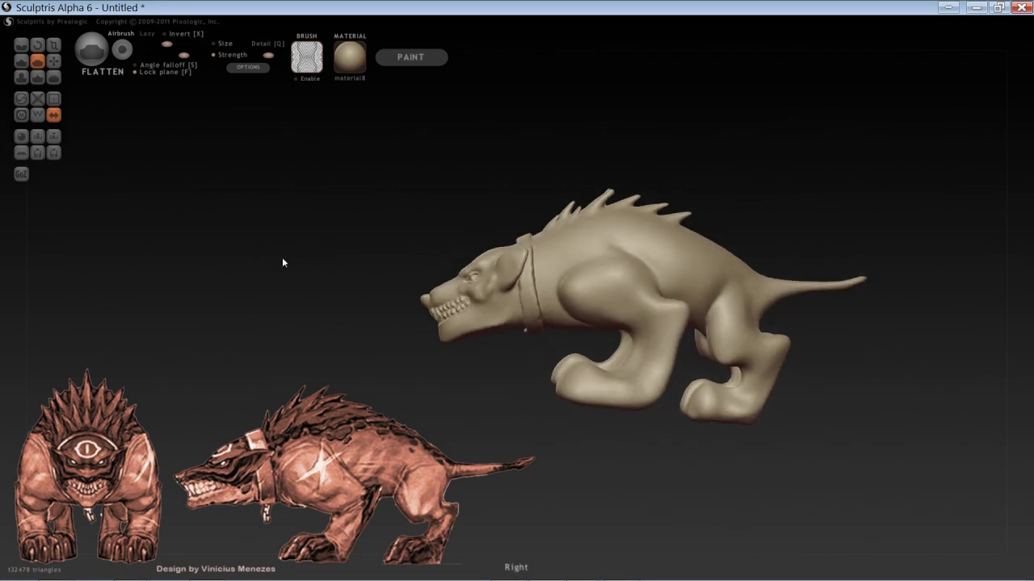
pyautogui.moveTo(321, 301)
pyautogui.mouseDown()
pyautogui.moveTo(388, 302)
pyautogui.moveTo(383, 269)
pyautogui.moveTo(373, 312)
pyautogui.moveTo(288, 235)
pyautogui.mouseUp()
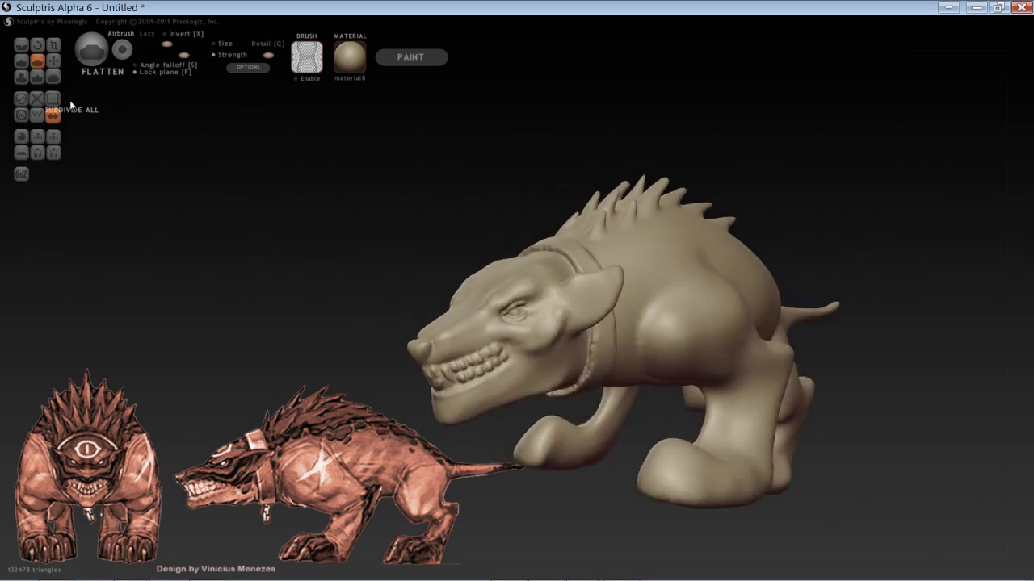
pyautogui.click(55, 117)
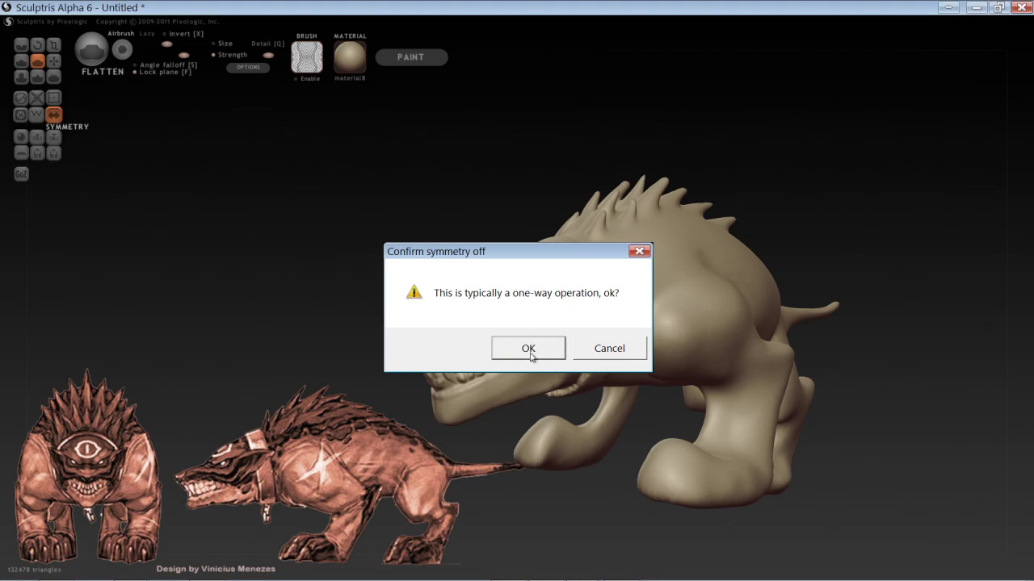
pyautogui.click(529, 348)
# Step: Reshape the brow above one eye only, using a reduced Flatten brush and a short Draw stroke
pyautogui.moveTo(345, 284); pyautogui.dragTo(526, 260)
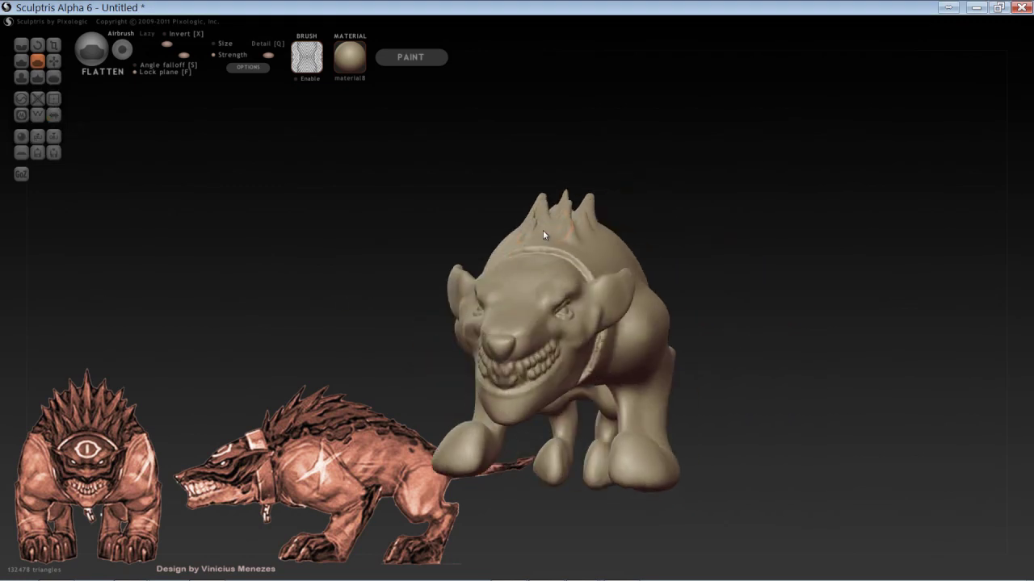
pyautogui.moveTo(708, 244); pyautogui.dragTo(757, 263)
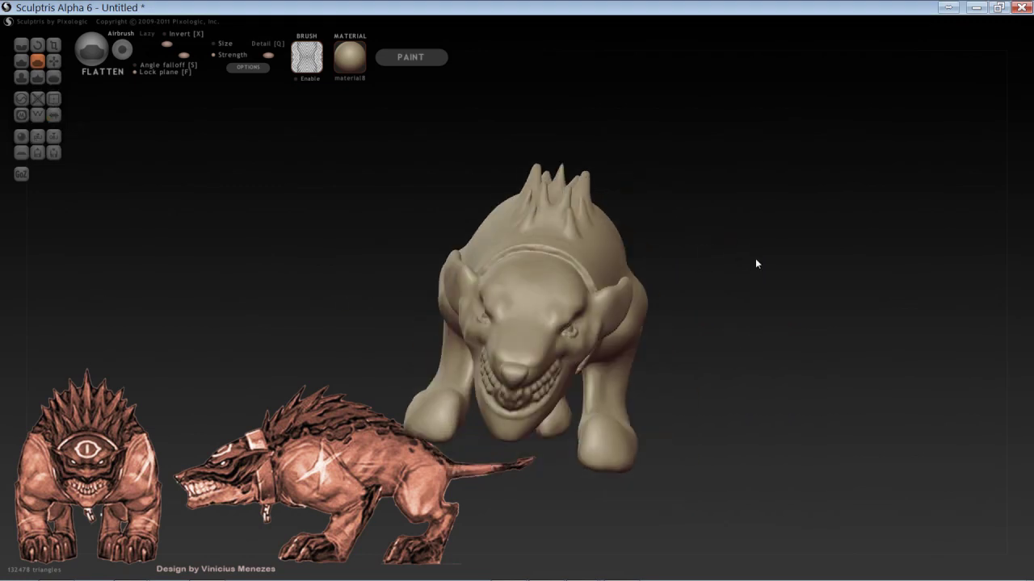
pyautogui.scroll(3, 739, 278)
pyautogui.press('space')
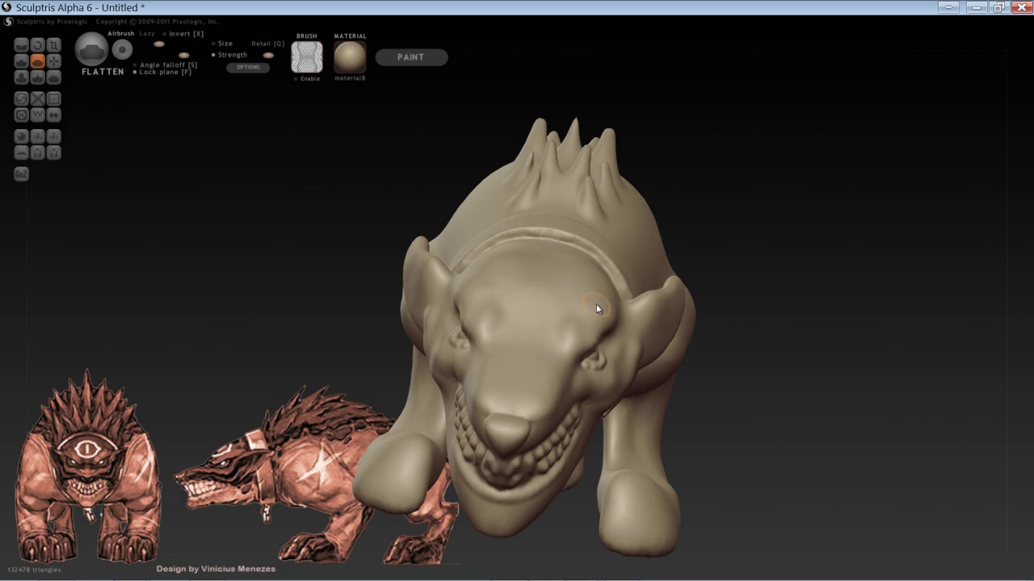
pyautogui.moveTo(589, 303); pyautogui.dragTo(590, 303)
pyautogui.moveTo(793, 245); pyautogui.dragTo(719, 239)
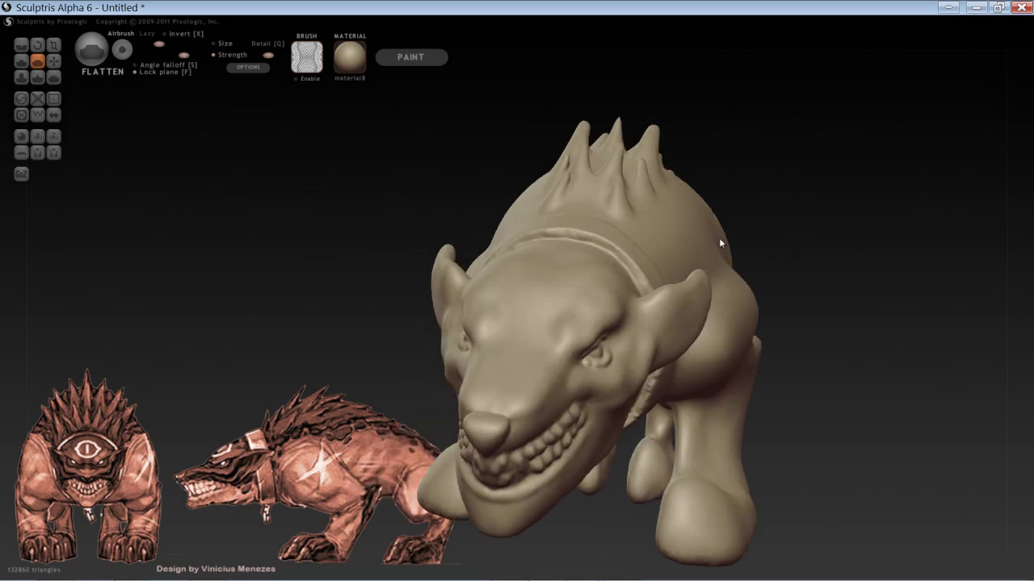
pyautogui.press('d')
pyautogui.moveTo(599, 288); pyautogui.dragTo(590, 297)
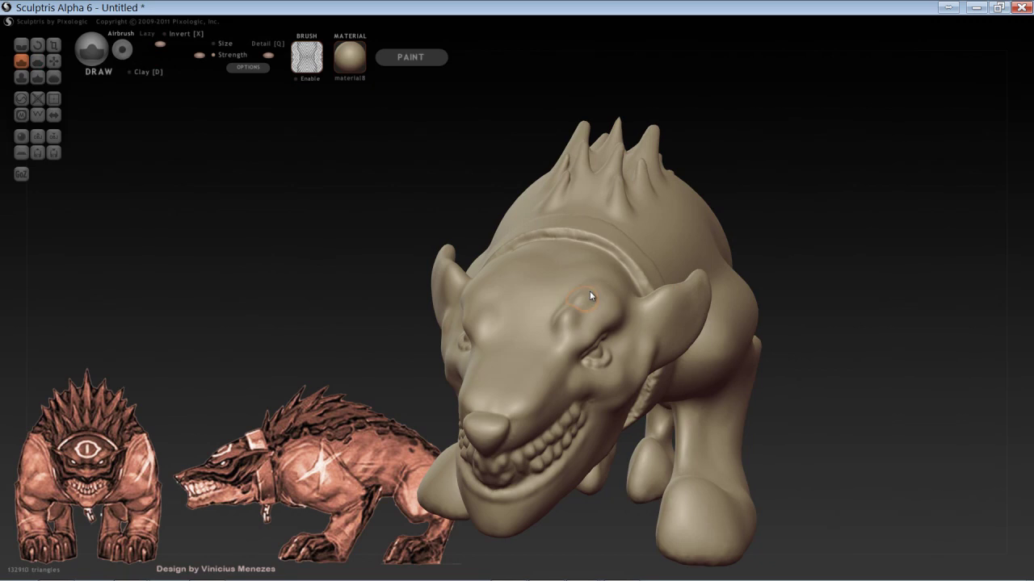
# Step: Paint an X-shaped mask of two crossing strokes on the front shoulder with a smaller Mask brush
pyautogui.moveTo(886, 289)
pyautogui.mouseDown()
pyautogui.moveTo(643, 268)
pyautogui.moveTo(675, 517)
pyautogui.moveTo(666, 413)
pyautogui.moveTo(538, 415)
pyautogui.moveTo(629, 302)
pyautogui.mouseUp()
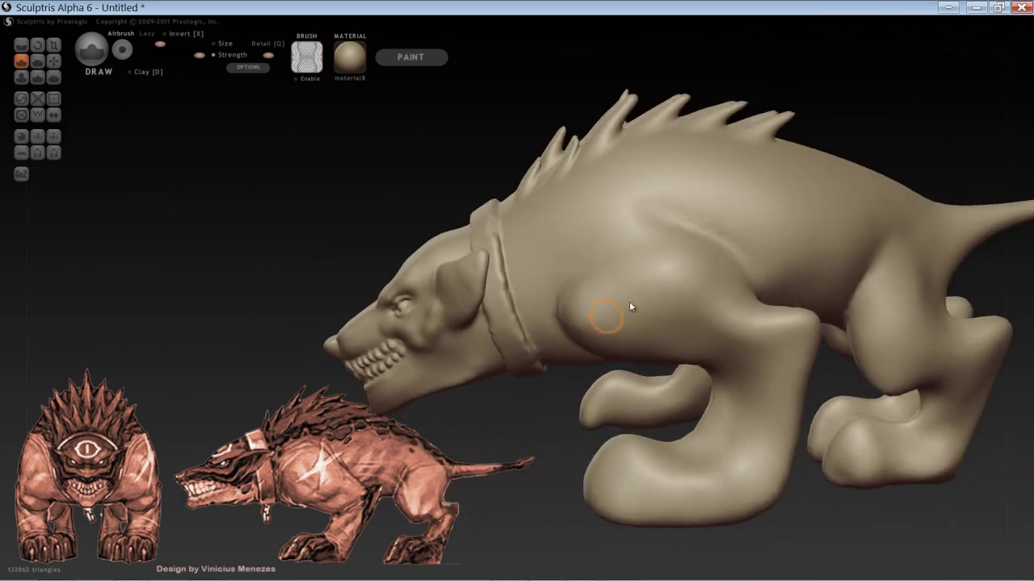
pyautogui.press('space')
pyautogui.press('m')
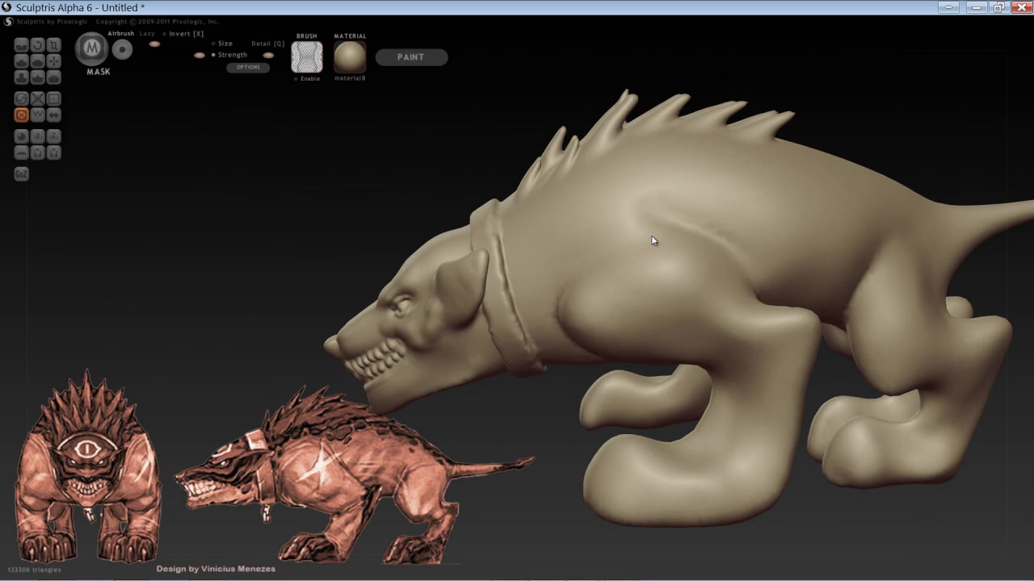
pyautogui.moveTo(651, 235); pyautogui.dragTo(636, 295)
pyautogui.moveTo(653, 238)
pyautogui.mouseDown()
pyautogui.moveTo(626, 325)
pyautogui.moveTo(634, 281)
pyautogui.moveTo(685, 246)
pyautogui.mouseUp()
# Step: Trim the X mask's edges so its strokes taper at the ends, and invert the mask to expose only the X
pyautogui.press('d')
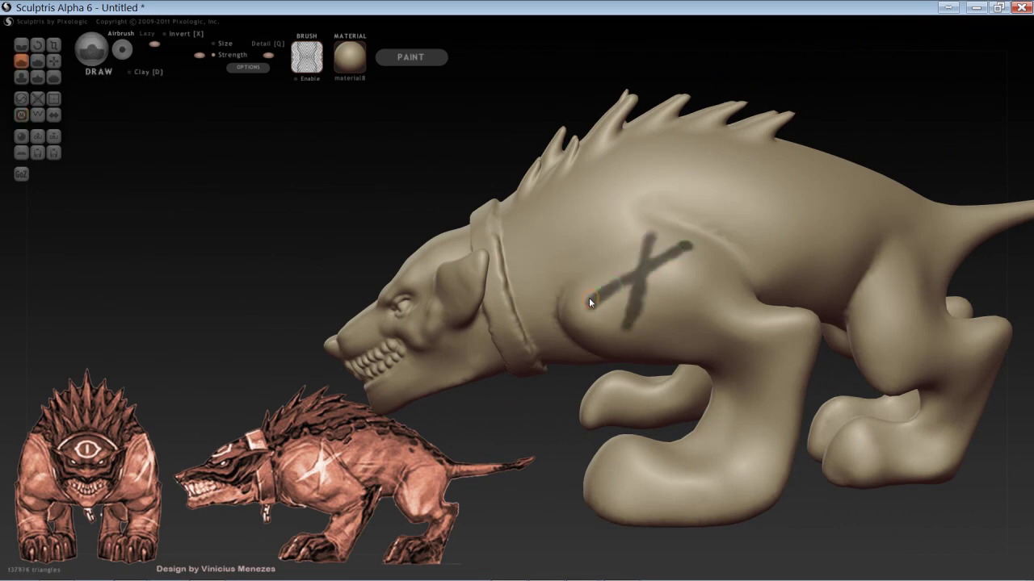
pyautogui.moveTo(607, 297); pyautogui.dragTo(601, 312)
pyautogui.hotkey('ctrl', 'z')
pyautogui.press('m')
pyautogui.moveTo(697, 248)
pyautogui.keyDown('ctrl'); pyautogui.keyDown('alt'); pyautogui.mouseDown()
pyautogui.moveTo(669, 268)
pyautogui.moveTo(702, 241)
pyautogui.moveTo(657, 239)
pyautogui.moveTo(630, 252)
pyautogui.mouseUp(); pyautogui.keyUp('alt'); pyautogui.keyUp('ctrl')
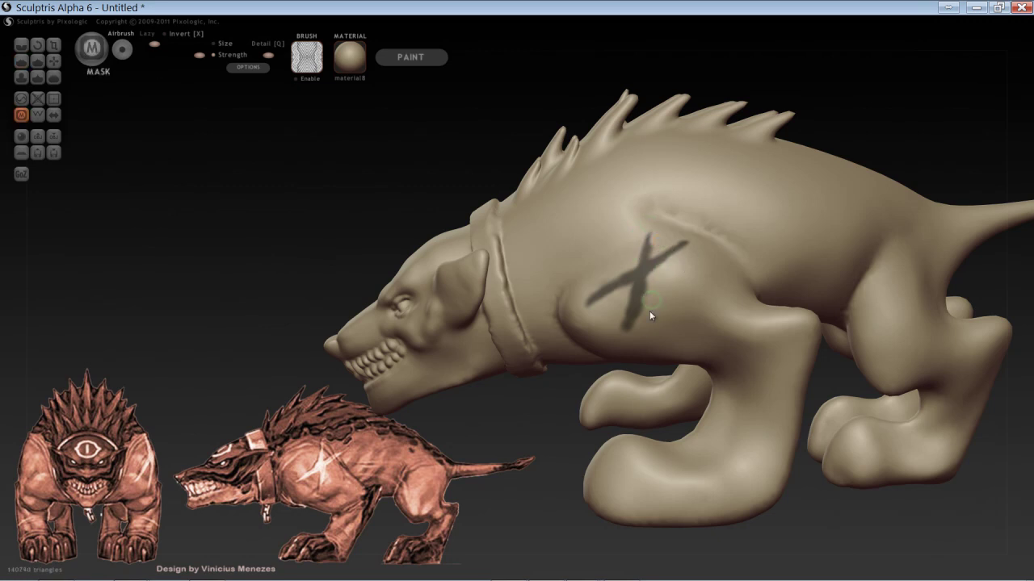
pyautogui.moveTo(649, 311)
pyautogui.keyDown('ctrl'); pyautogui.keyDown('alt'); pyautogui.mouseDown()
pyautogui.moveTo(639, 327)
pyautogui.moveTo(657, 288)
pyautogui.moveTo(614, 328)
pyautogui.mouseUp(); pyautogui.keyUp('alt'); pyautogui.keyUp('ctrl')
pyautogui.keyDown('ctrl'); pyautogui.click(527, 407); pyautogui.keyUp('ctrl')
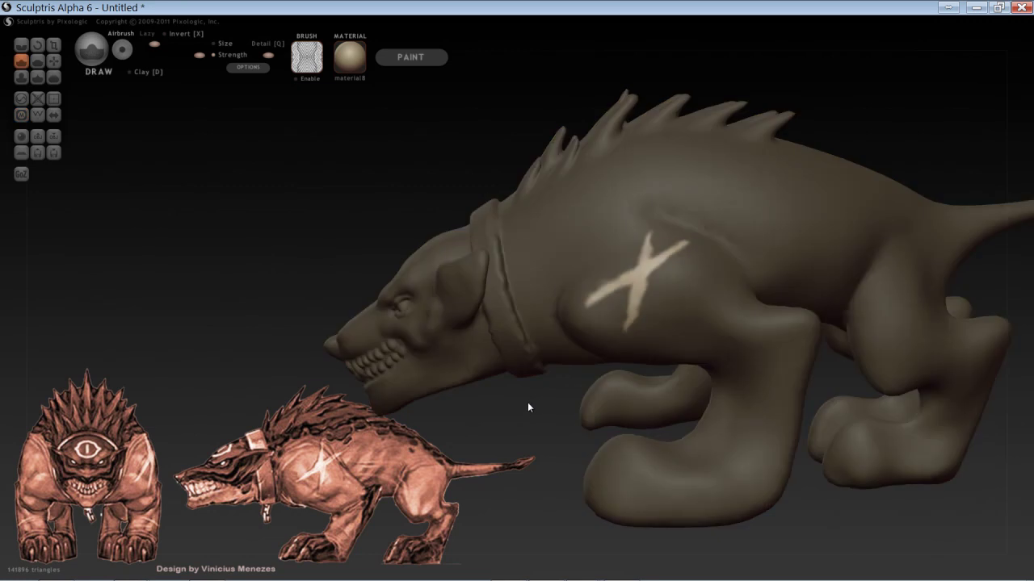
# Step: Sculpt the exposed X into a scar on the shoulder with an enlarged Draw brush, and clear the mask
pyautogui.press('space')
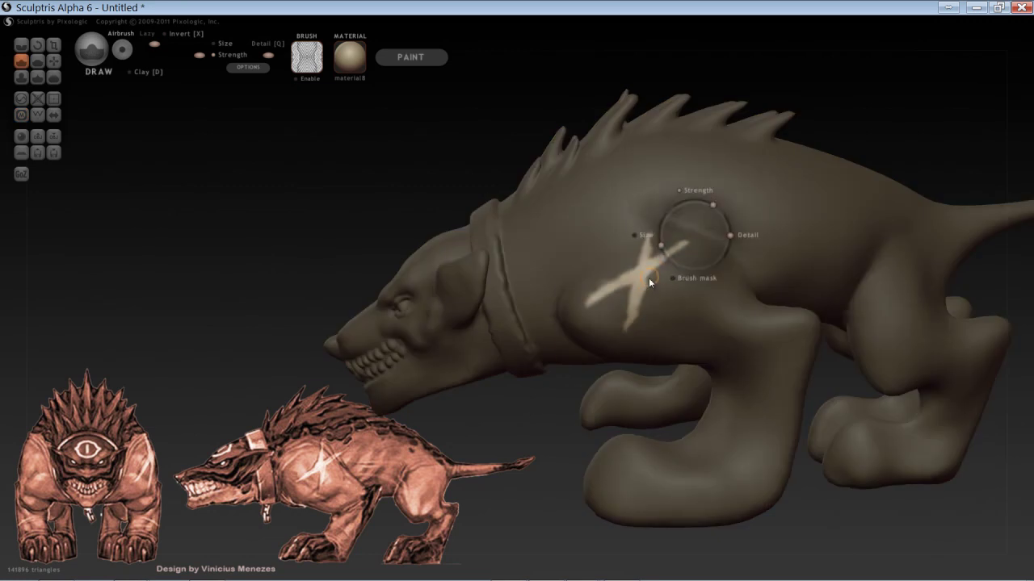
pyautogui.moveTo(649, 277); pyautogui.dragTo(650, 262)
pyautogui.press('space')
pyautogui.moveTo(656, 301)
pyautogui.mouseDown()
pyautogui.moveTo(653, 243)
pyautogui.moveTo(612, 325)
pyautogui.moveTo(618, 293)
pyautogui.moveTo(596, 299)
pyautogui.moveTo(590, 352)
pyautogui.mouseUp()
pyautogui.hotkey('ctrl', 'd')
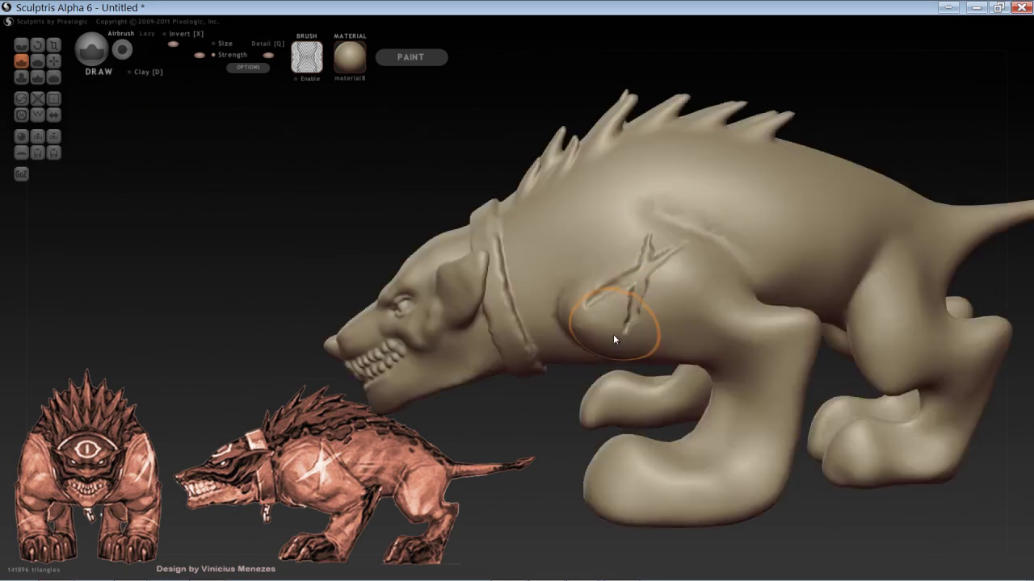
# Step: Switch symmetry on and accept the removal of asymmetric details
pyautogui.moveTo(539, 402)
pyautogui.mouseDown()
pyautogui.moveTo(834, 391)
pyautogui.moveTo(661, 371)
pyautogui.moveTo(487, 386)
pyautogui.mouseUp()
pyautogui.scroll(-5, 477, 378)
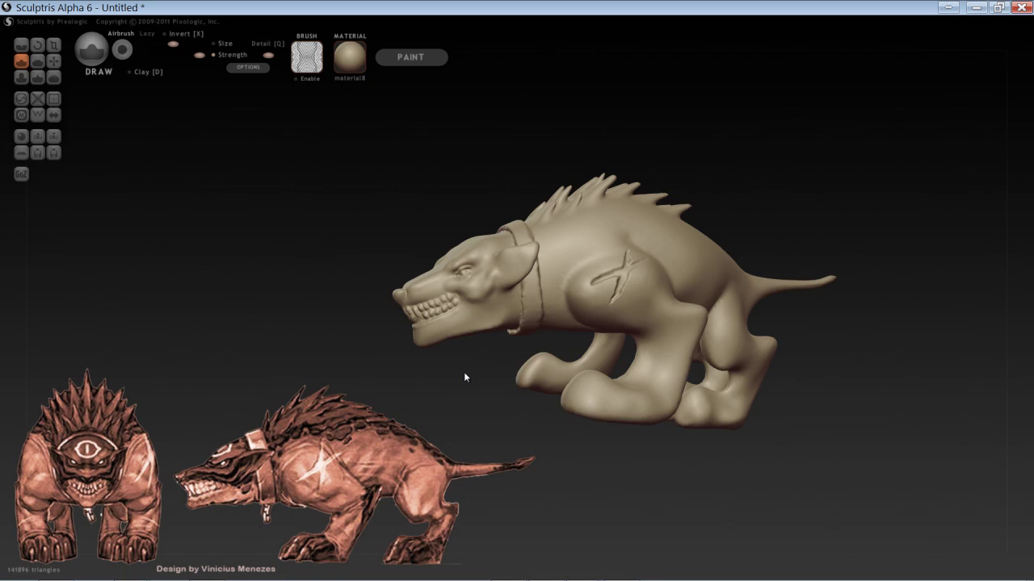
pyautogui.scroll(5, 458, 373)
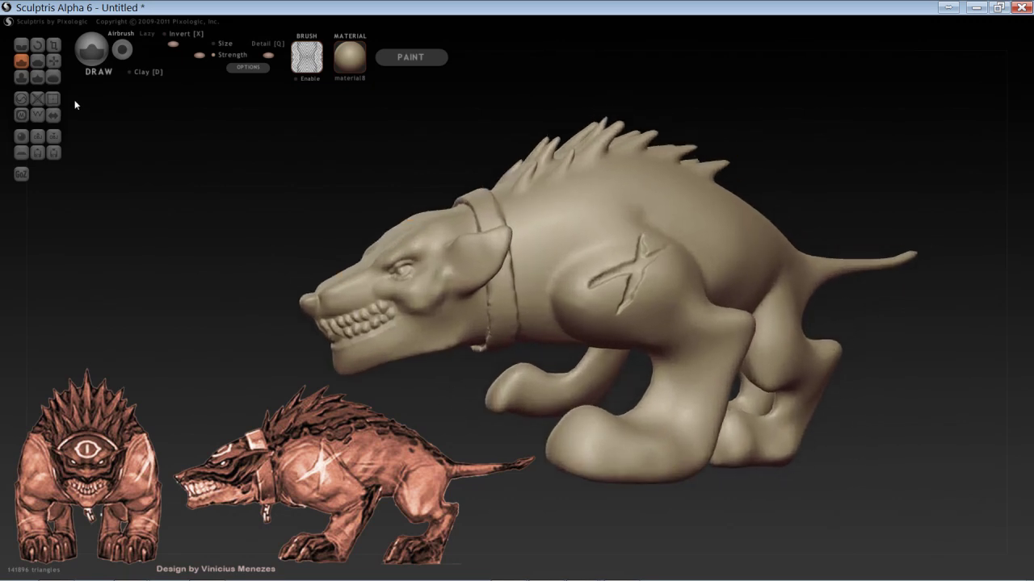
pyautogui.click(52, 114)
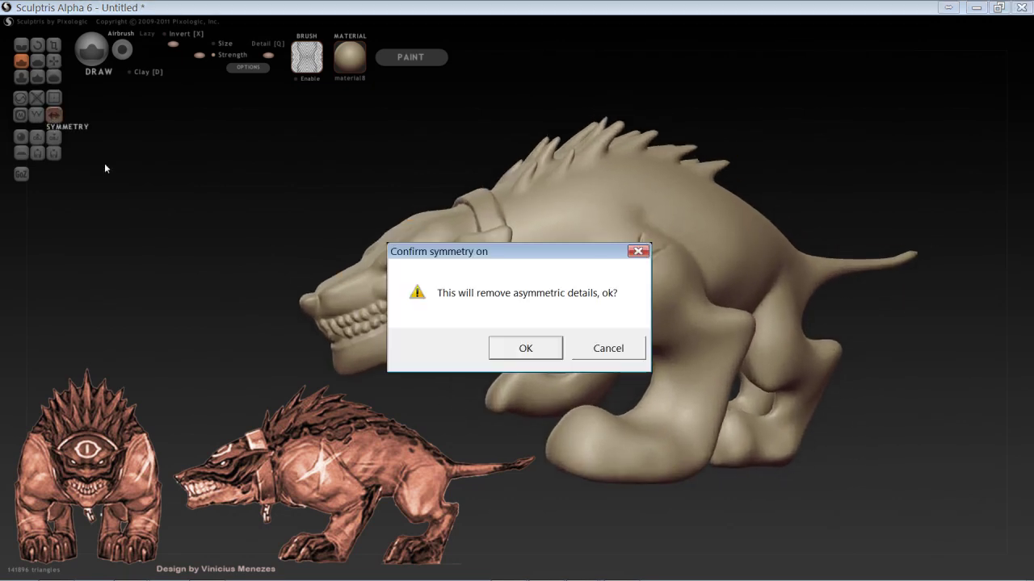
pyautogui.click(526, 348)
# Step: Inspect both shoulders for the mirrored X scar, and switch symmetry off again
pyautogui.moveTo(448, 382)
pyautogui.mouseDown()
pyautogui.moveTo(555, 398)
pyautogui.moveTo(648, 395)
pyautogui.moveTo(592, 442)
pyautogui.moveTo(429, 388)
pyautogui.mouseUp()
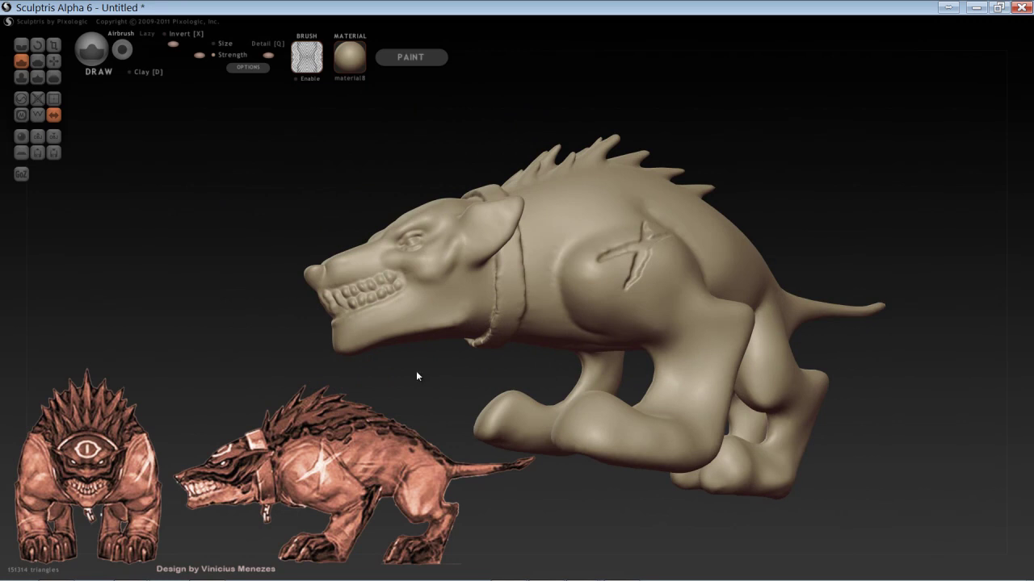
pyautogui.moveTo(417, 374); pyautogui.dragTo(543, 370)
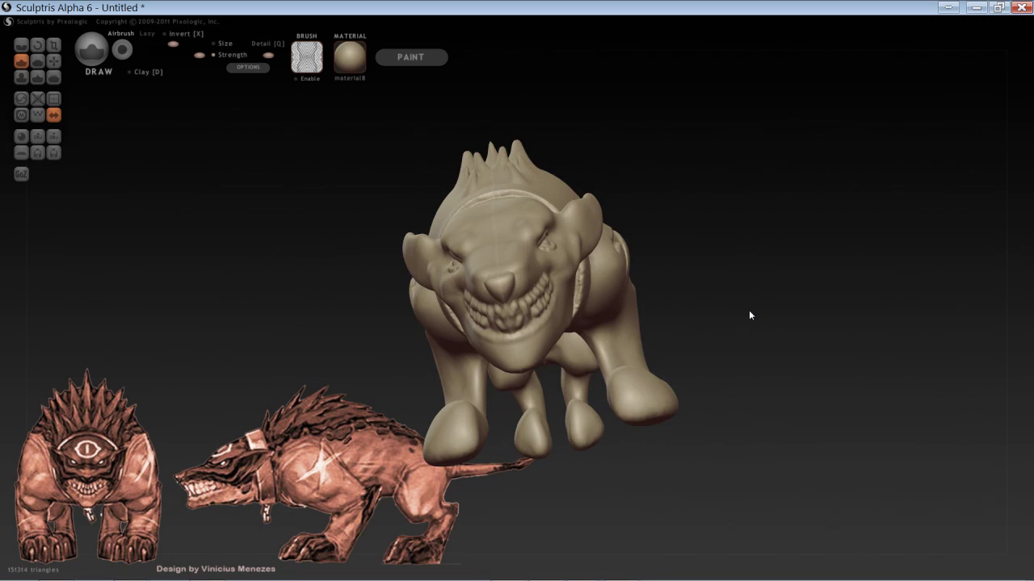
pyautogui.moveTo(763, 309)
pyautogui.mouseDown()
pyautogui.moveTo(560, 341)
pyautogui.moveTo(655, 339)
pyautogui.mouseUp()
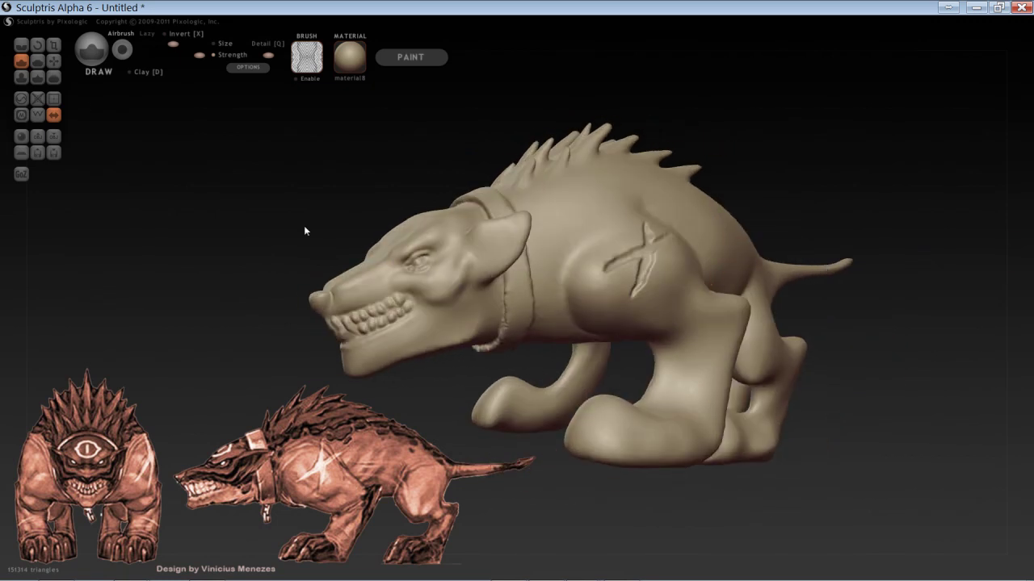
pyautogui.click(54, 114)
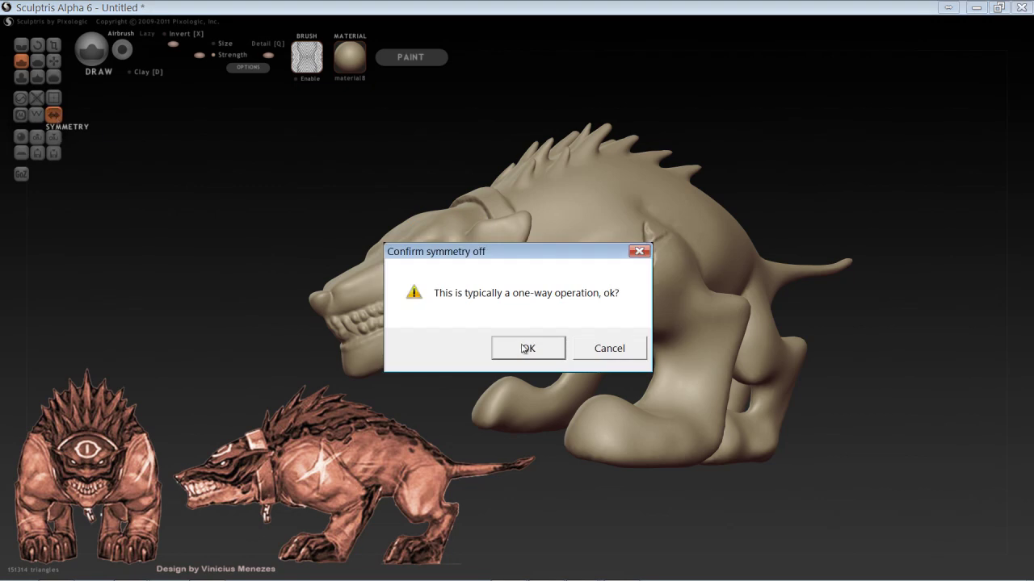
pyautogui.click(496, 339)
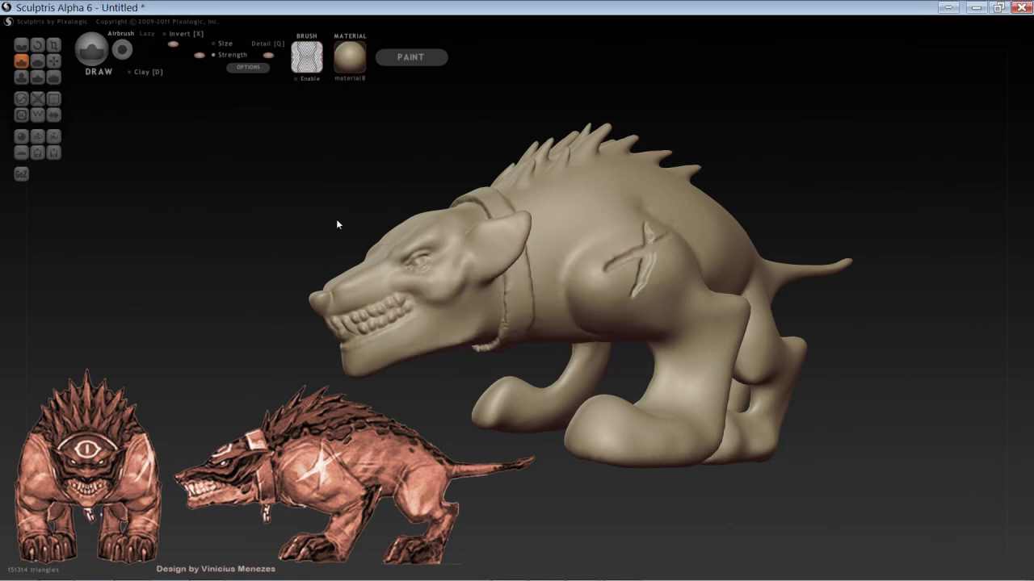
# Step: Try the global Rotate tool on the whole model and check its alignment from the top view
pyautogui.click(37, 44)
pyautogui.moveTo(266, 218); pyautogui.dragTo(331, 241)
pyautogui.moveTo(567, 268)
pyautogui.mouseDown()
pyautogui.moveTo(515, 203)
pyautogui.moveTo(569, 218)
pyautogui.moveTo(552, 229)
pyautogui.mouseUp()
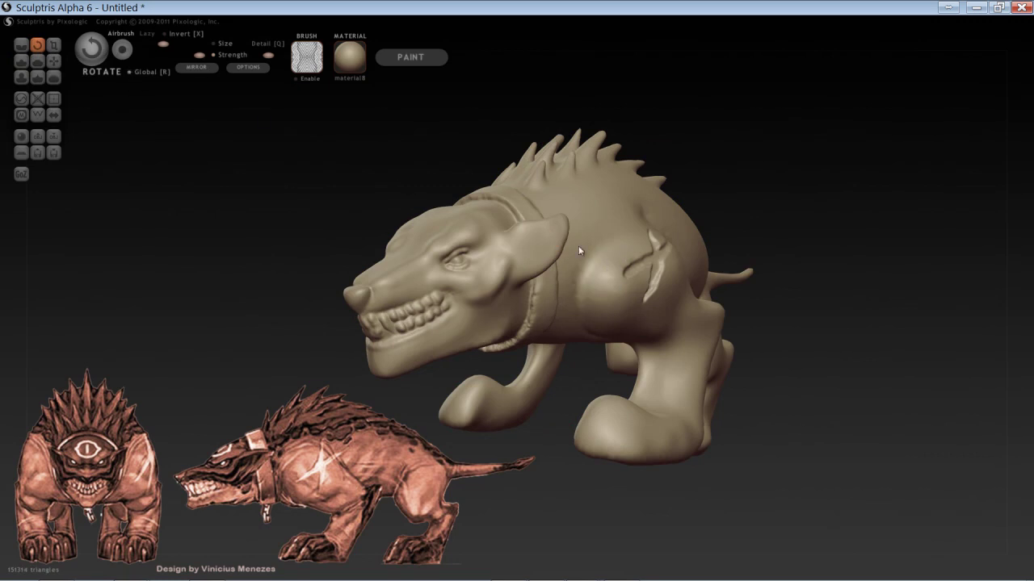
pyautogui.moveTo(603, 266)
pyautogui.mouseDown(button='right')
pyautogui.moveTo(537, 222)
pyautogui.moveTo(485, 257)
pyautogui.moveTo(663, 219)
pyautogui.mouseUp(button='right')
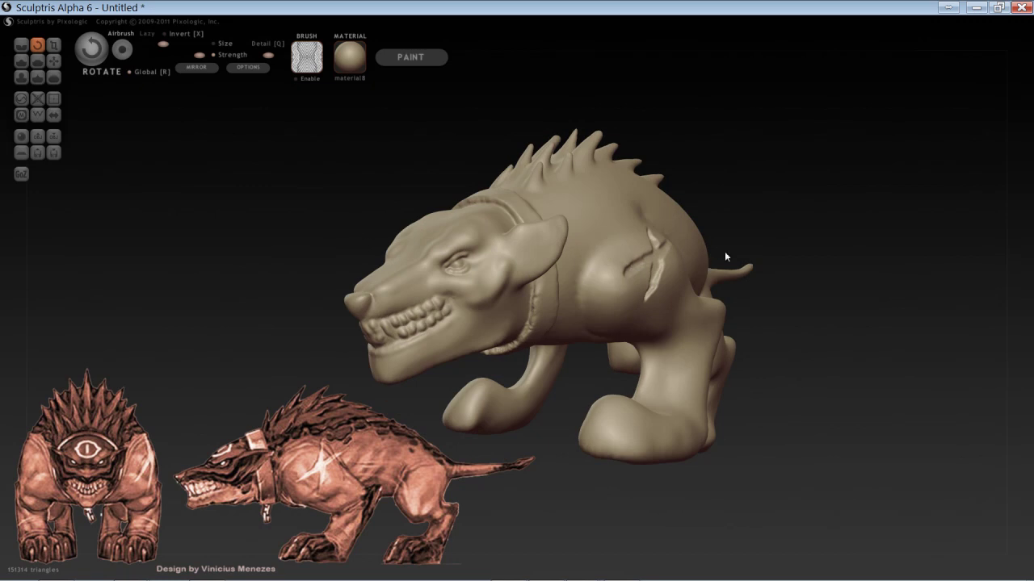
pyautogui.moveTo(725, 256); pyautogui.dragTo(680, 368, button='right')
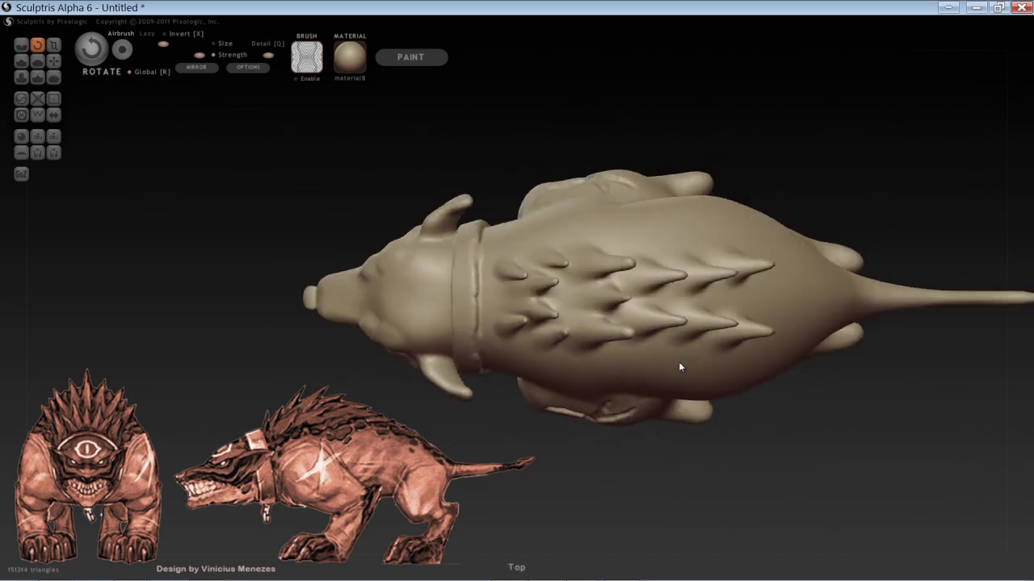
pyautogui.moveTo(556, 272)
pyautogui.mouseDown(button='right')
pyautogui.moveTo(590, 245)
pyautogui.moveTo(547, 259)
pyautogui.moveTo(518, 289)
pyautogui.moveTo(529, 284)
pyautogui.moveTo(470, 249)
pyautogui.mouseUp(button='right')
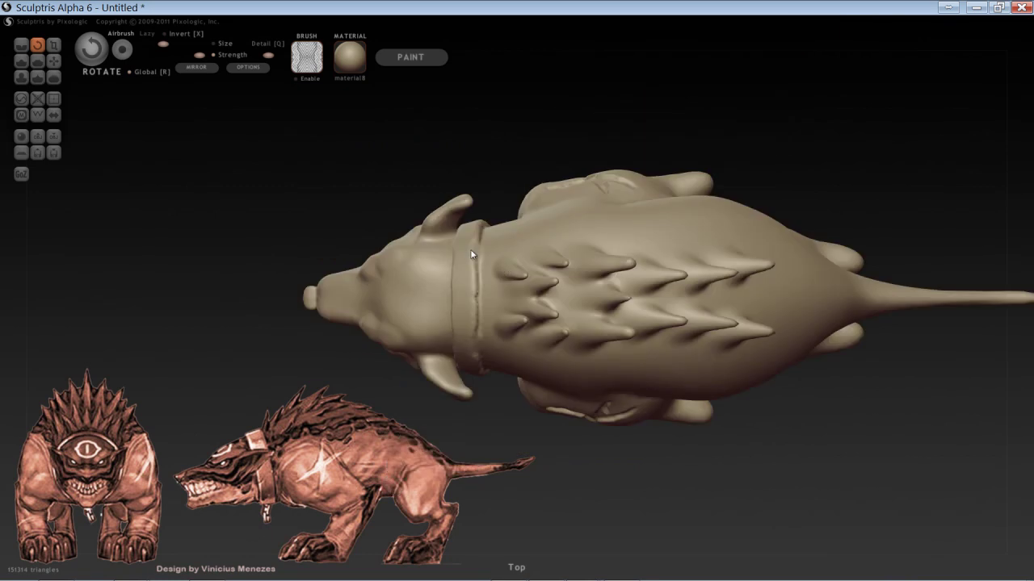
# Step: Restore symmetry, try another rotation of the model, undo it, and return to the right side view
pyautogui.click(54, 114)
pyautogui.click(538, 352)
pyautogui.moveTo(538, 271); pyautogui.dragTo(492, 200)
pyautogui.hotkey('ctrl', 'z')
pyautogui.keyDown('shift'); pyautogui.moveTo(367, 377); pyautogui.dragTo(339, 210); pyautogui.keyUp('shift')
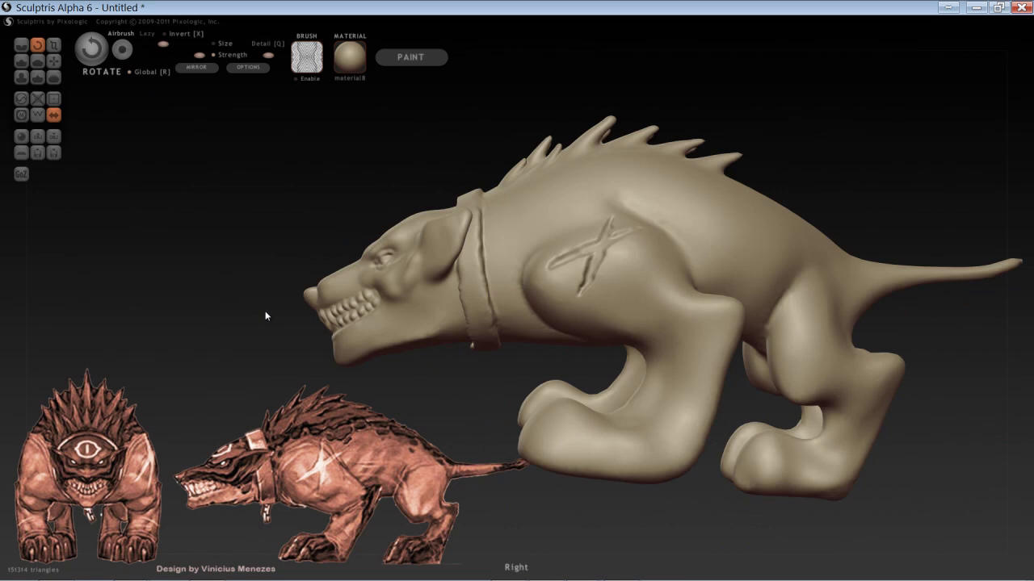